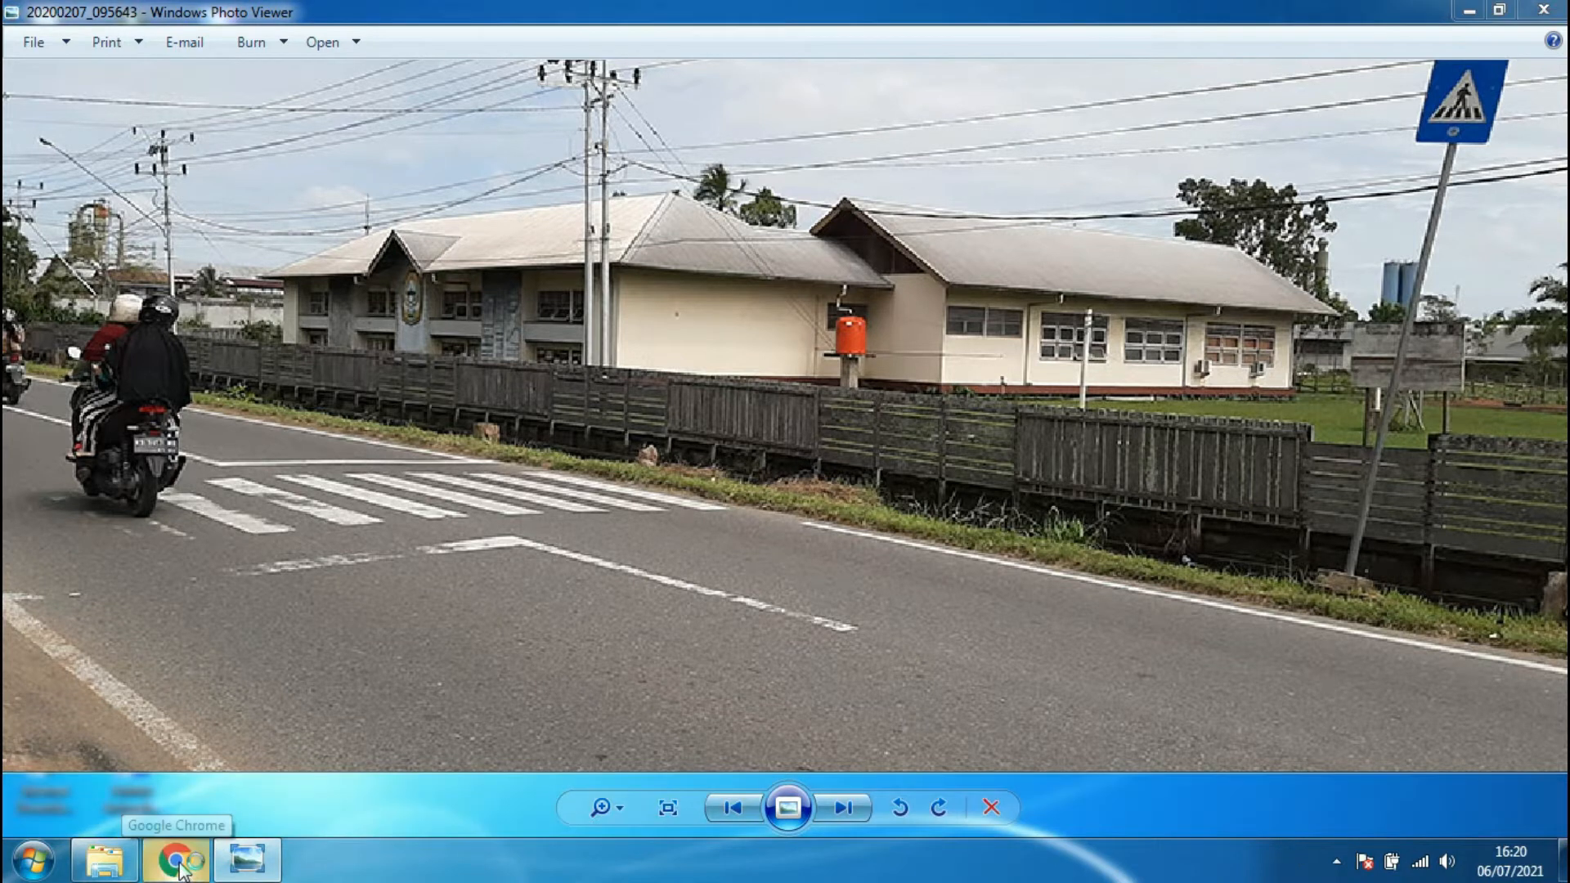
{"action": "mouse_move", "coordinate": [242, 873]}
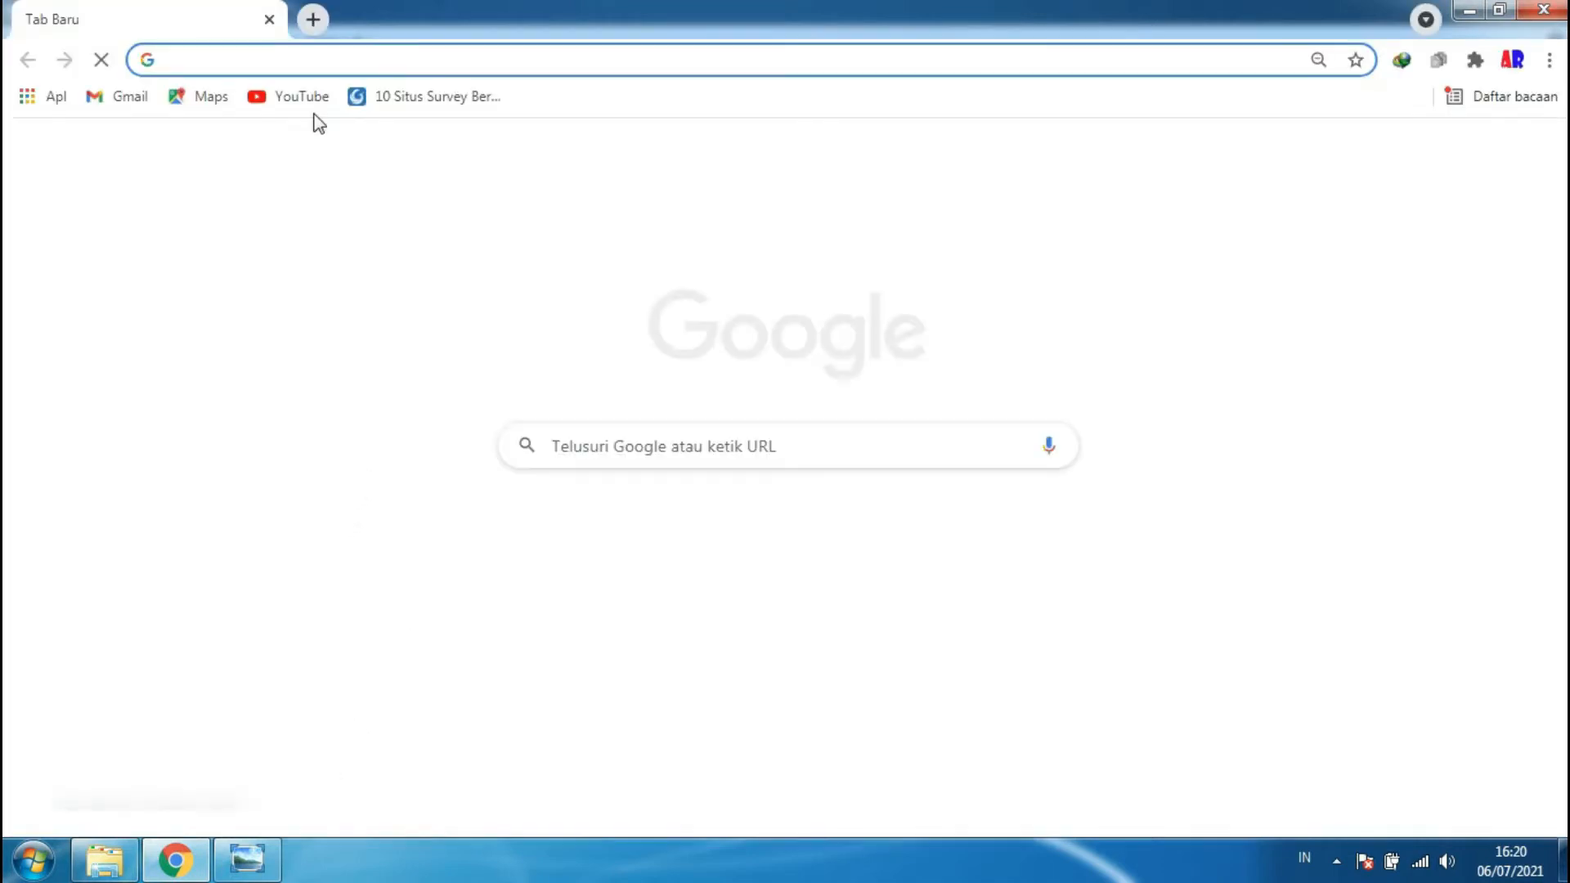
{"action": "left_click", "coordinate": [313, 61]}
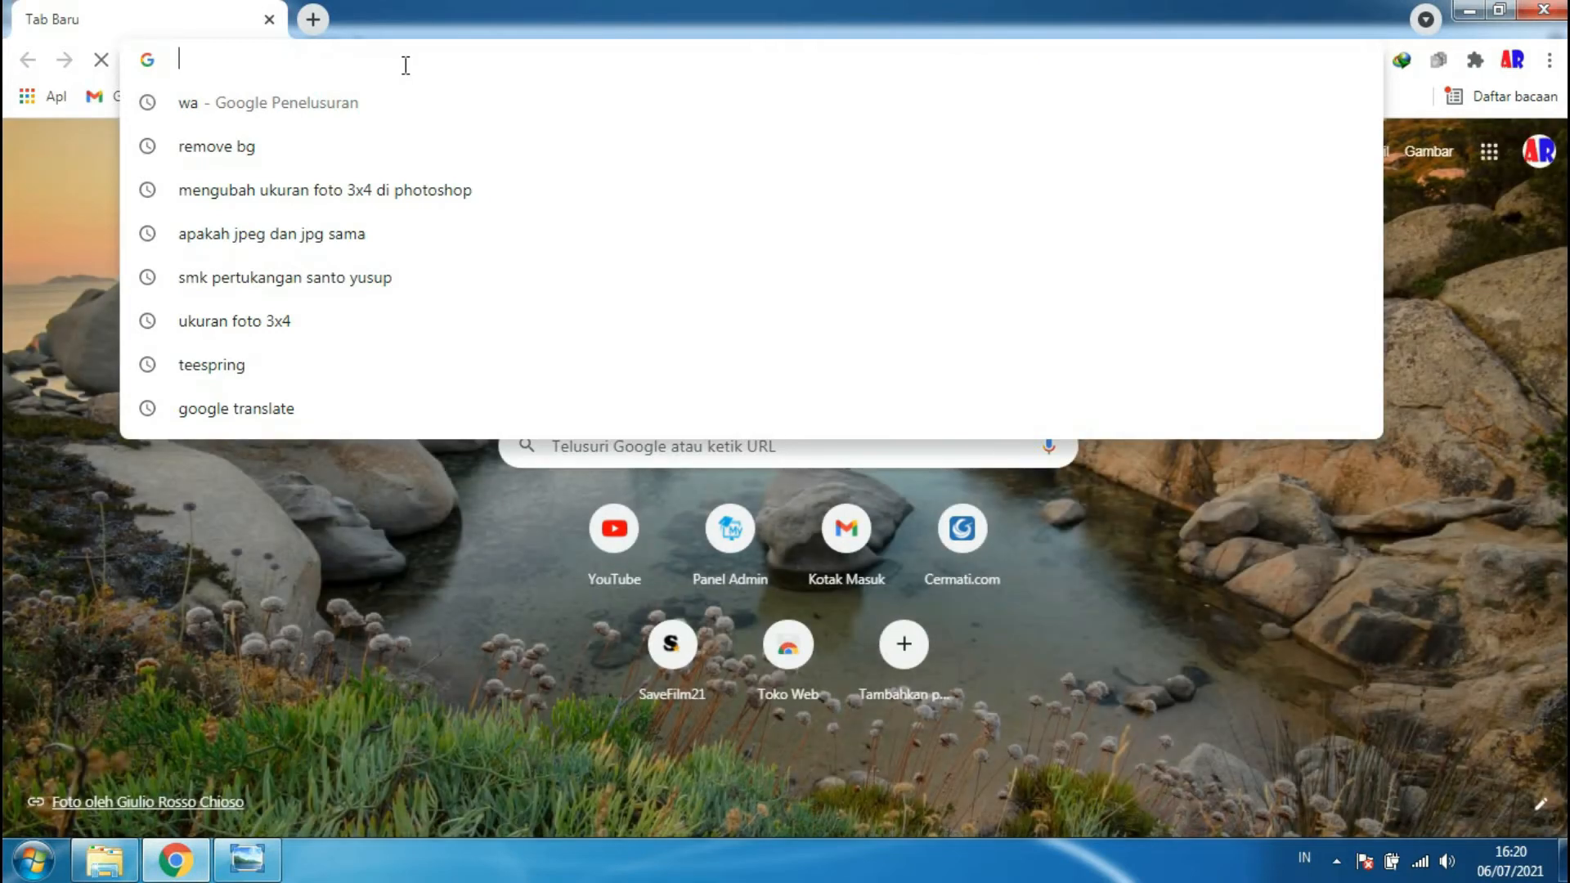
{"action": "type", "text": "ww"}
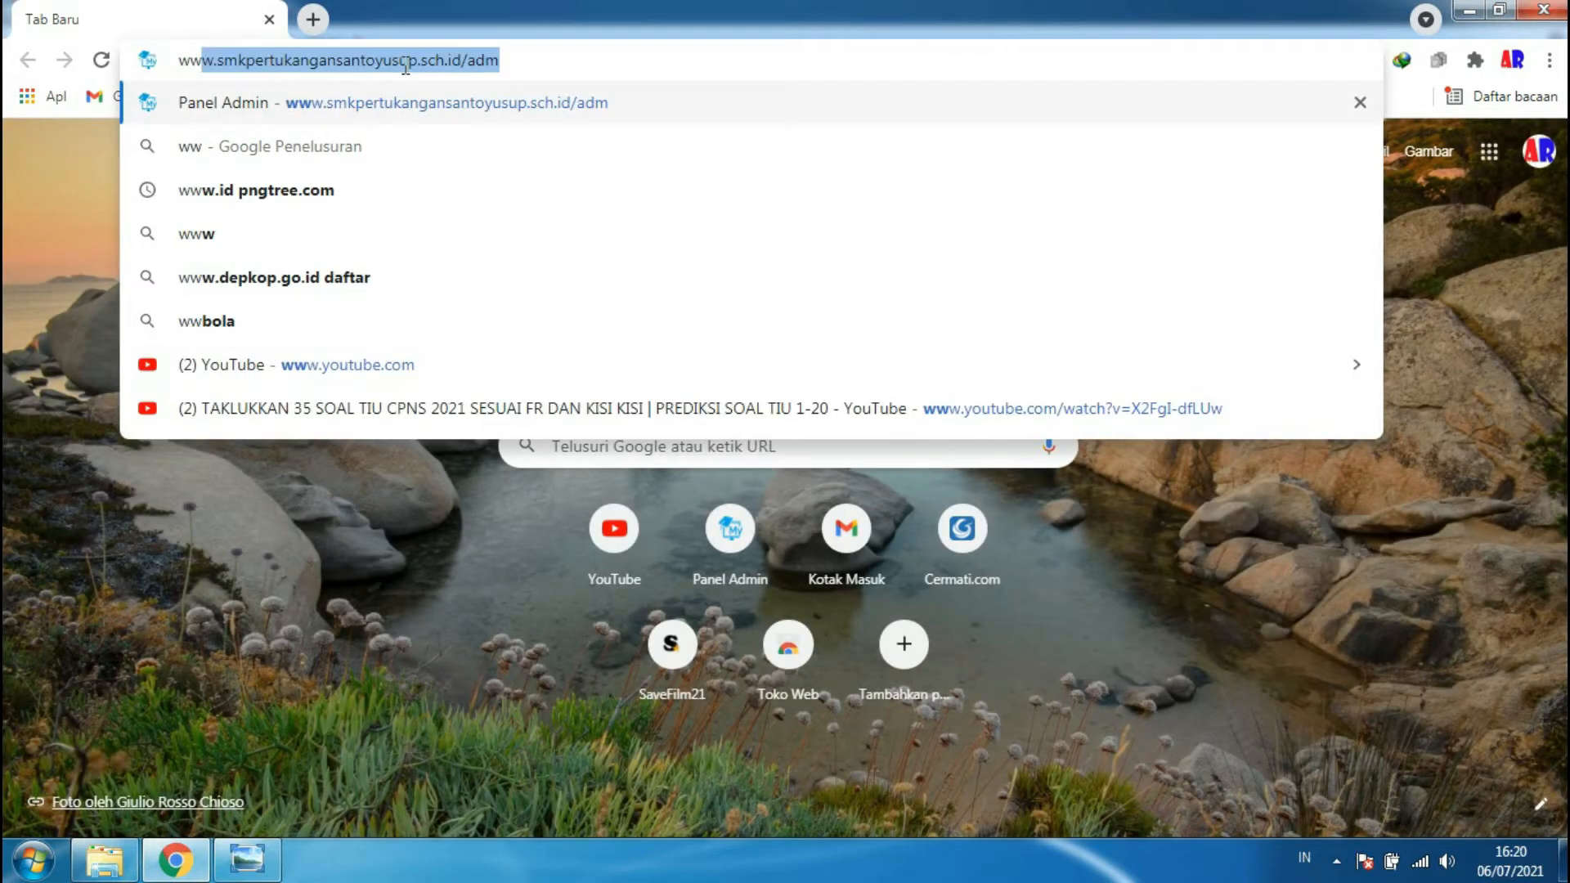
{"action": "type", "text": "w"}
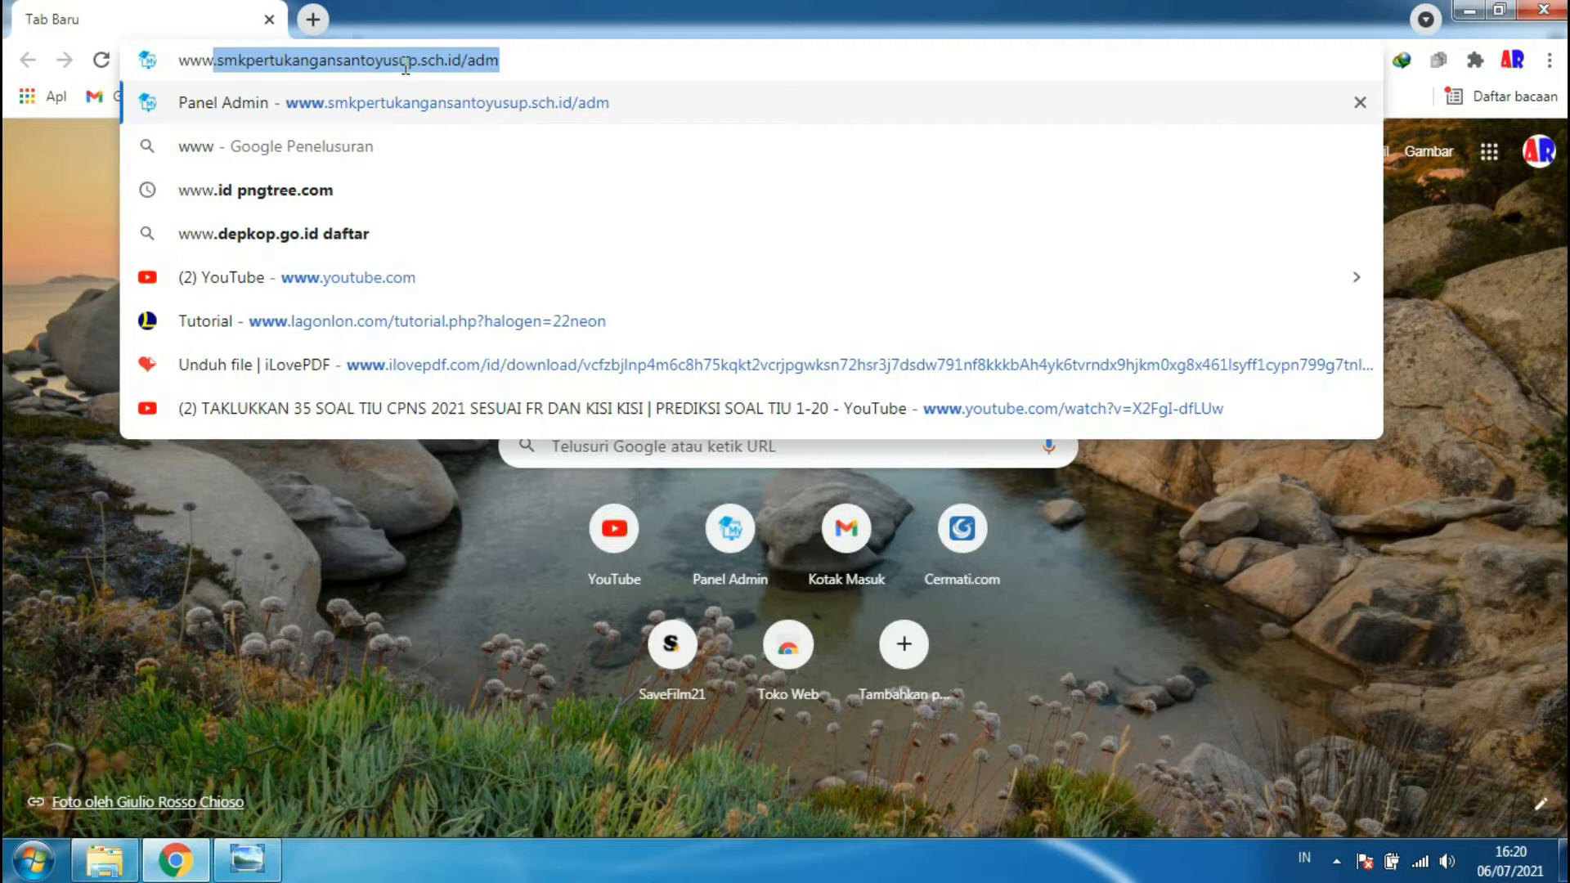
{"action": "type", "text": ".smk"}
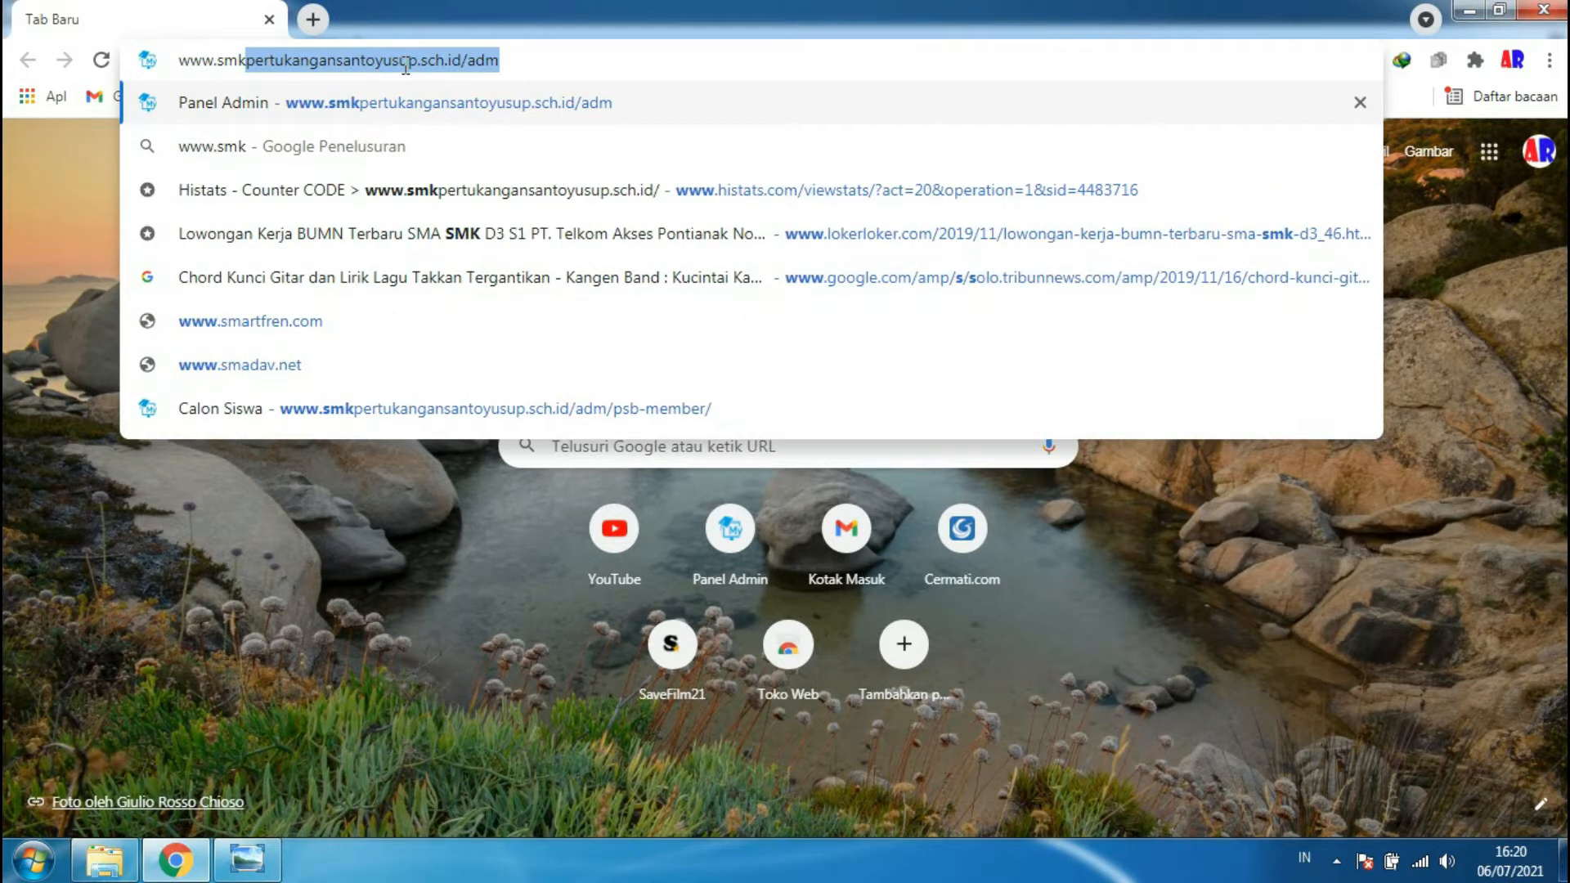
{"action": "type", "text": "pert"}
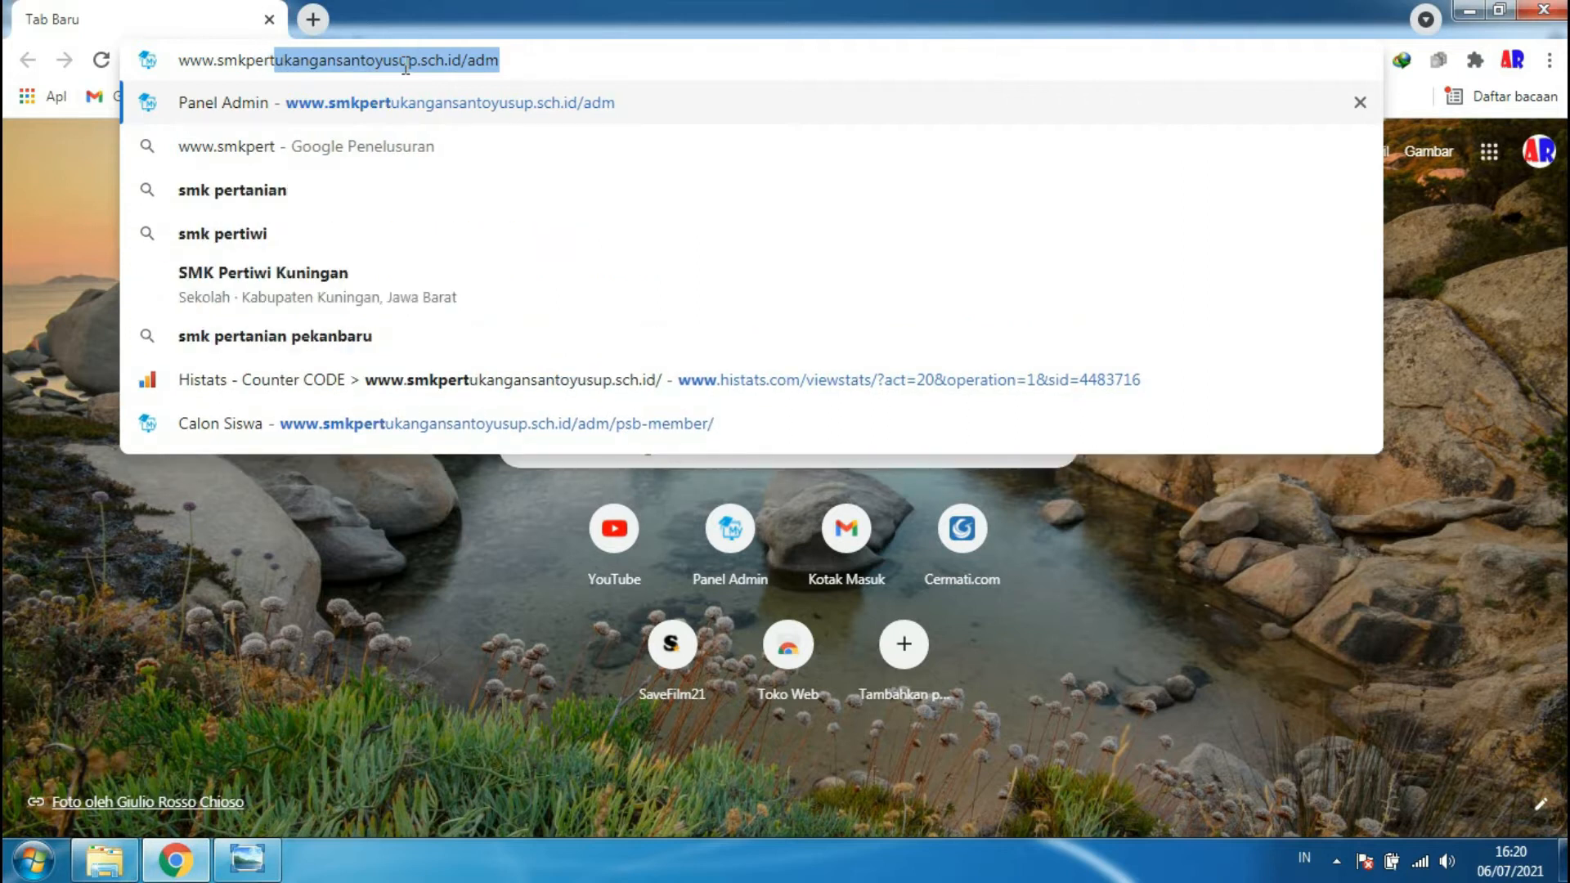
{"action": "type", "text": "ukan"}
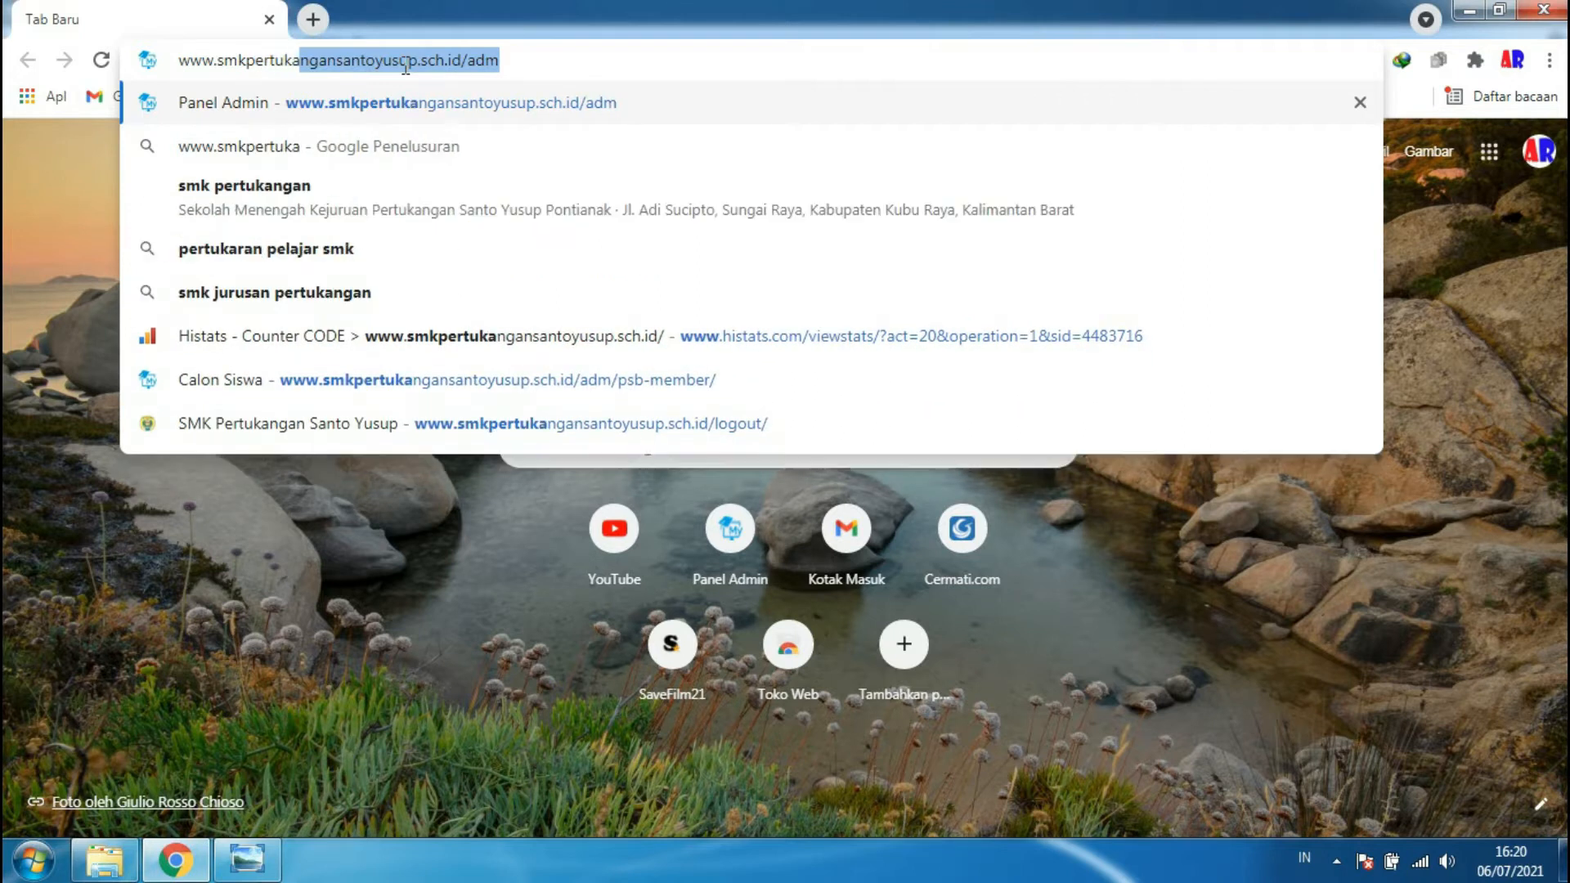
{"action": "type", "text": "gan"}
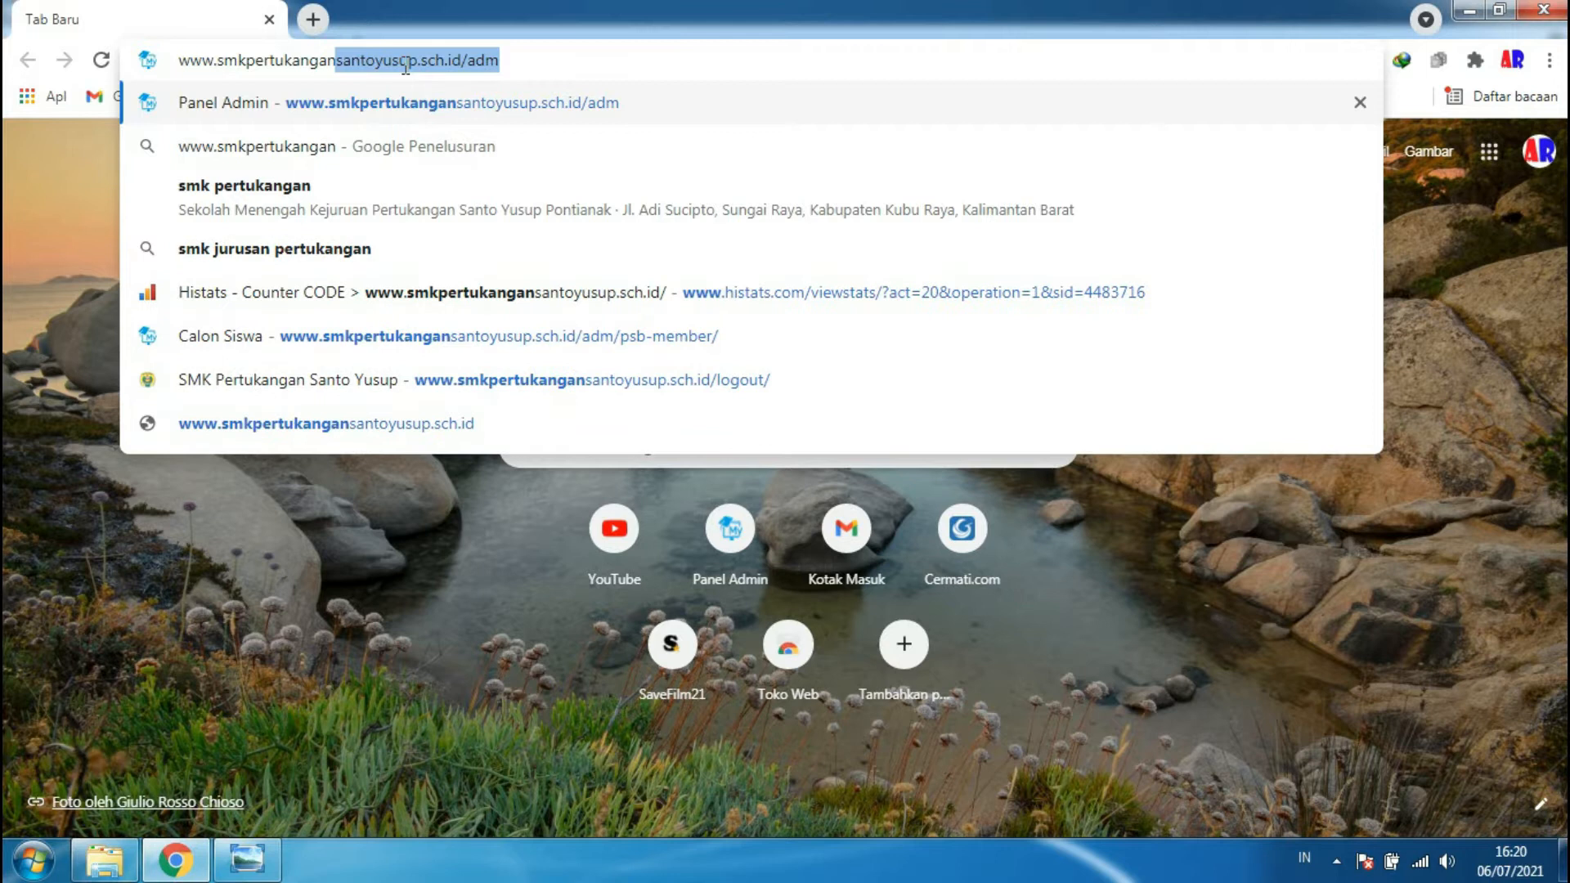
{"action": "type", "text": "sant"}
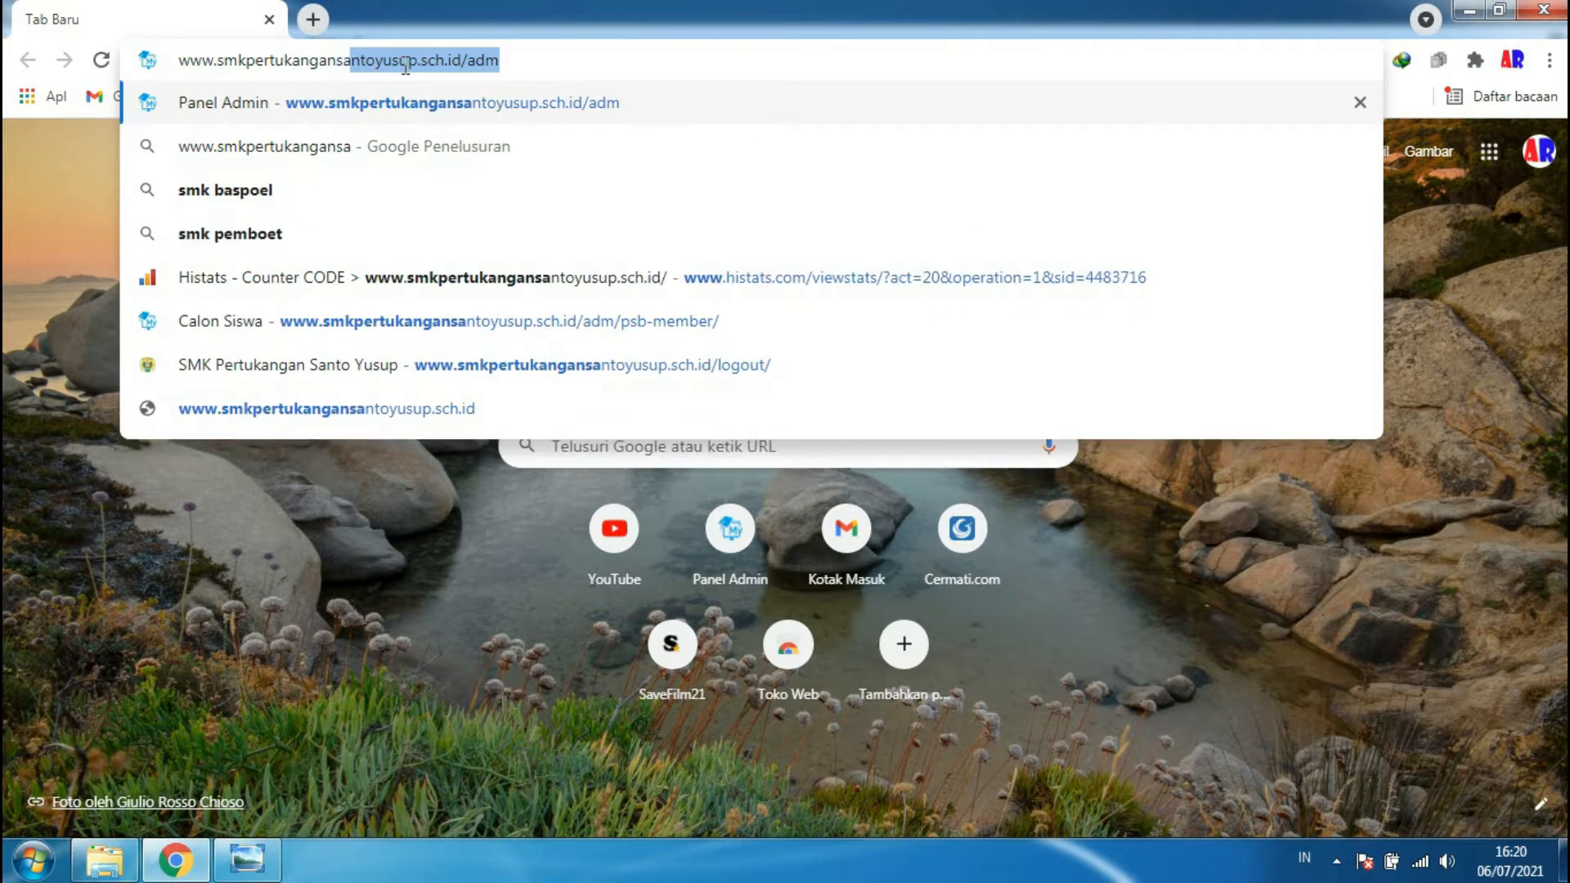
{"action": "type", "text": "oyusup."}
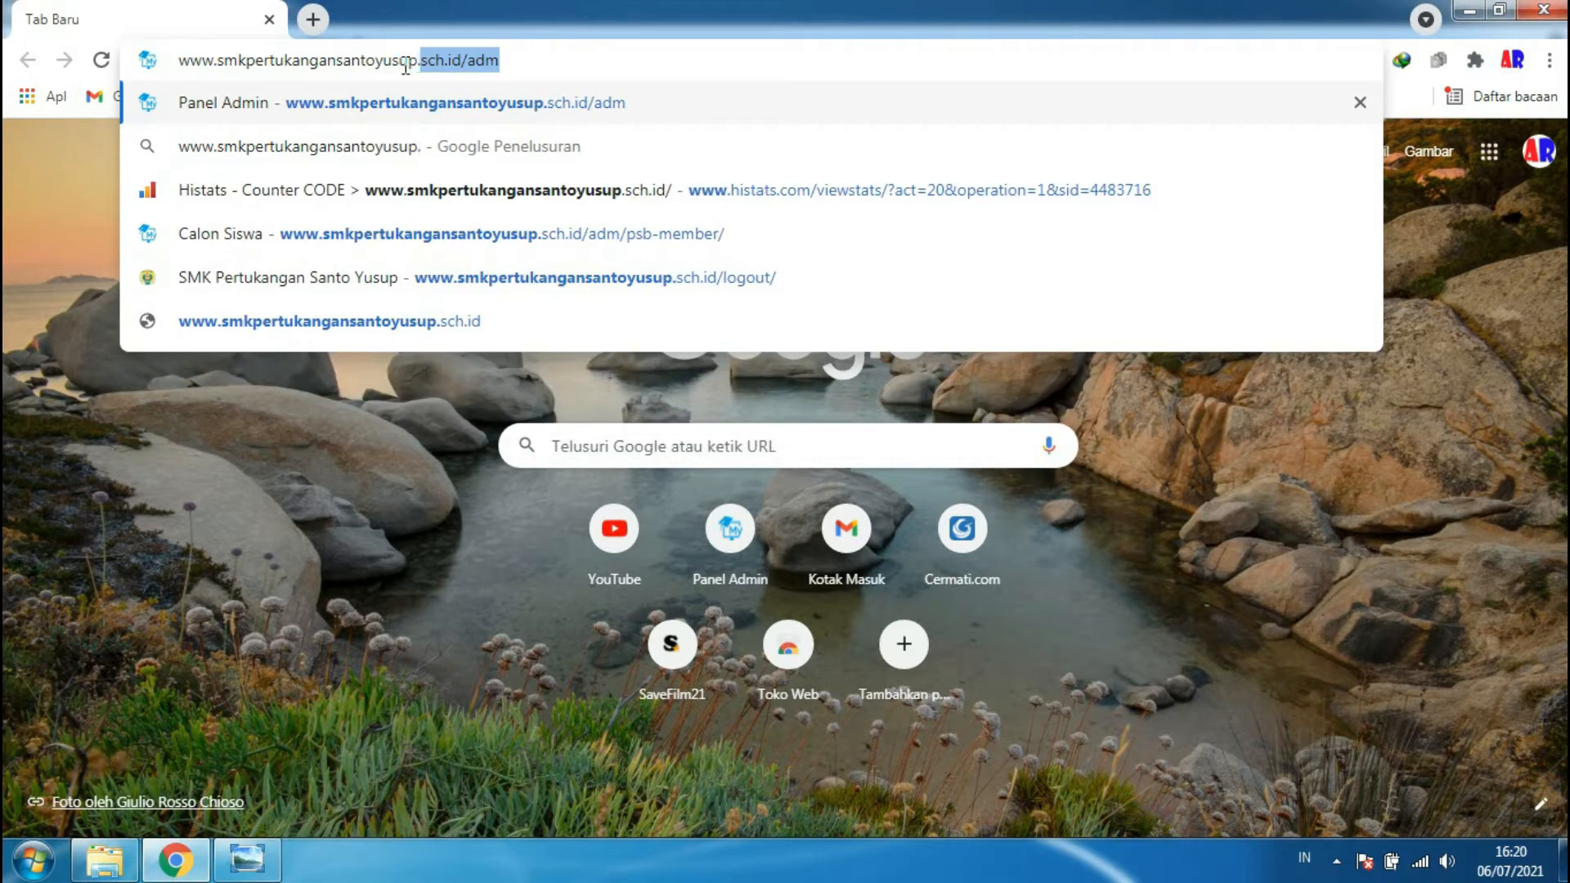
{"action": "type", "text": "sch"}
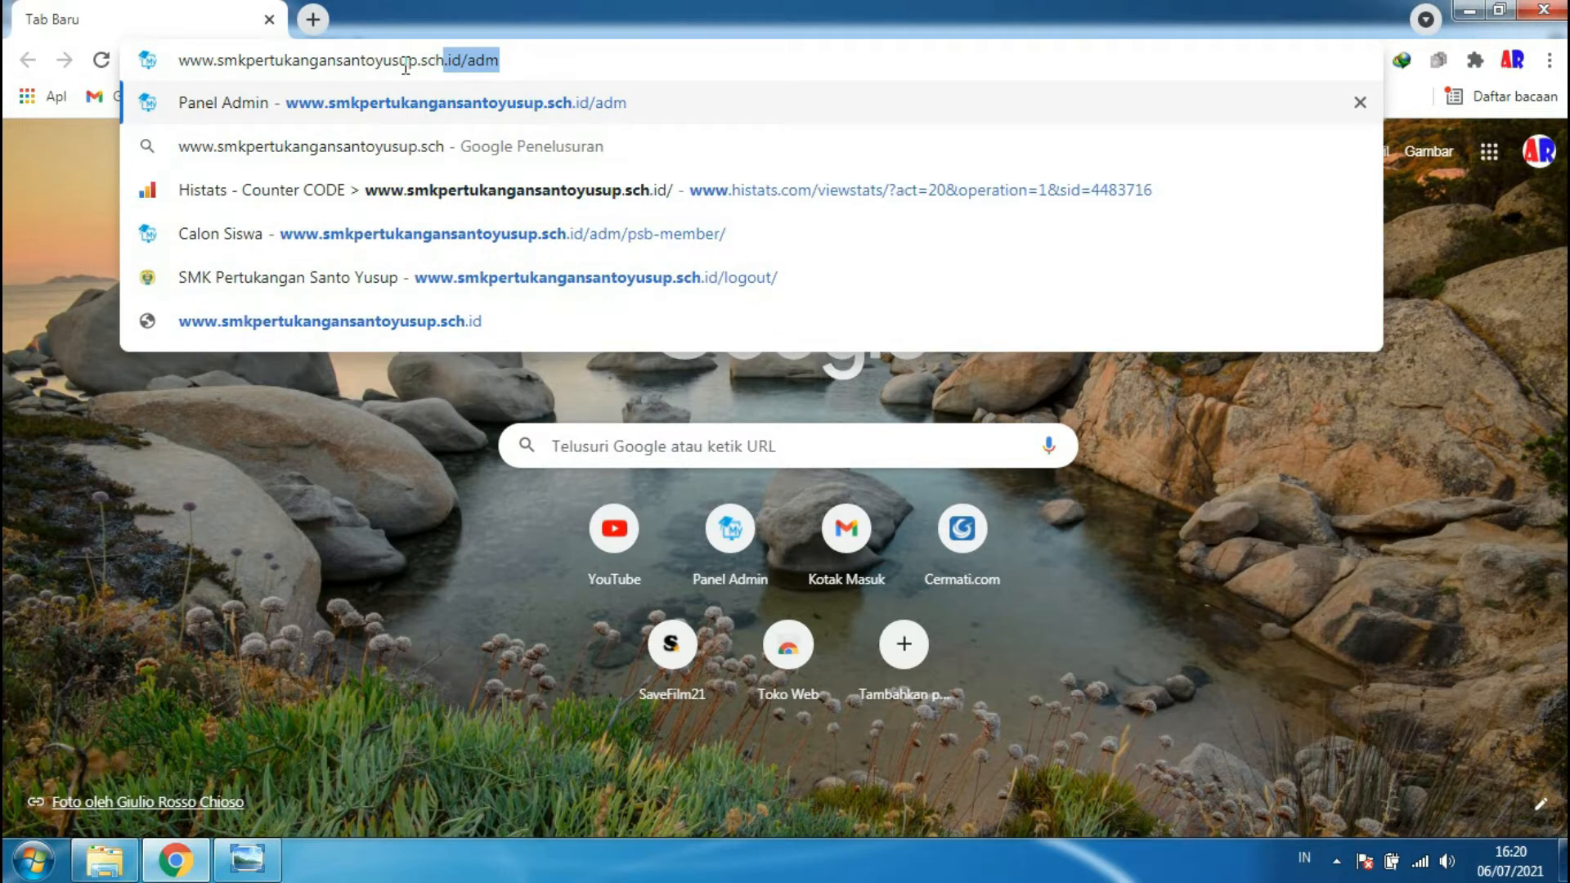
{"action": "type", "text": ".id"}
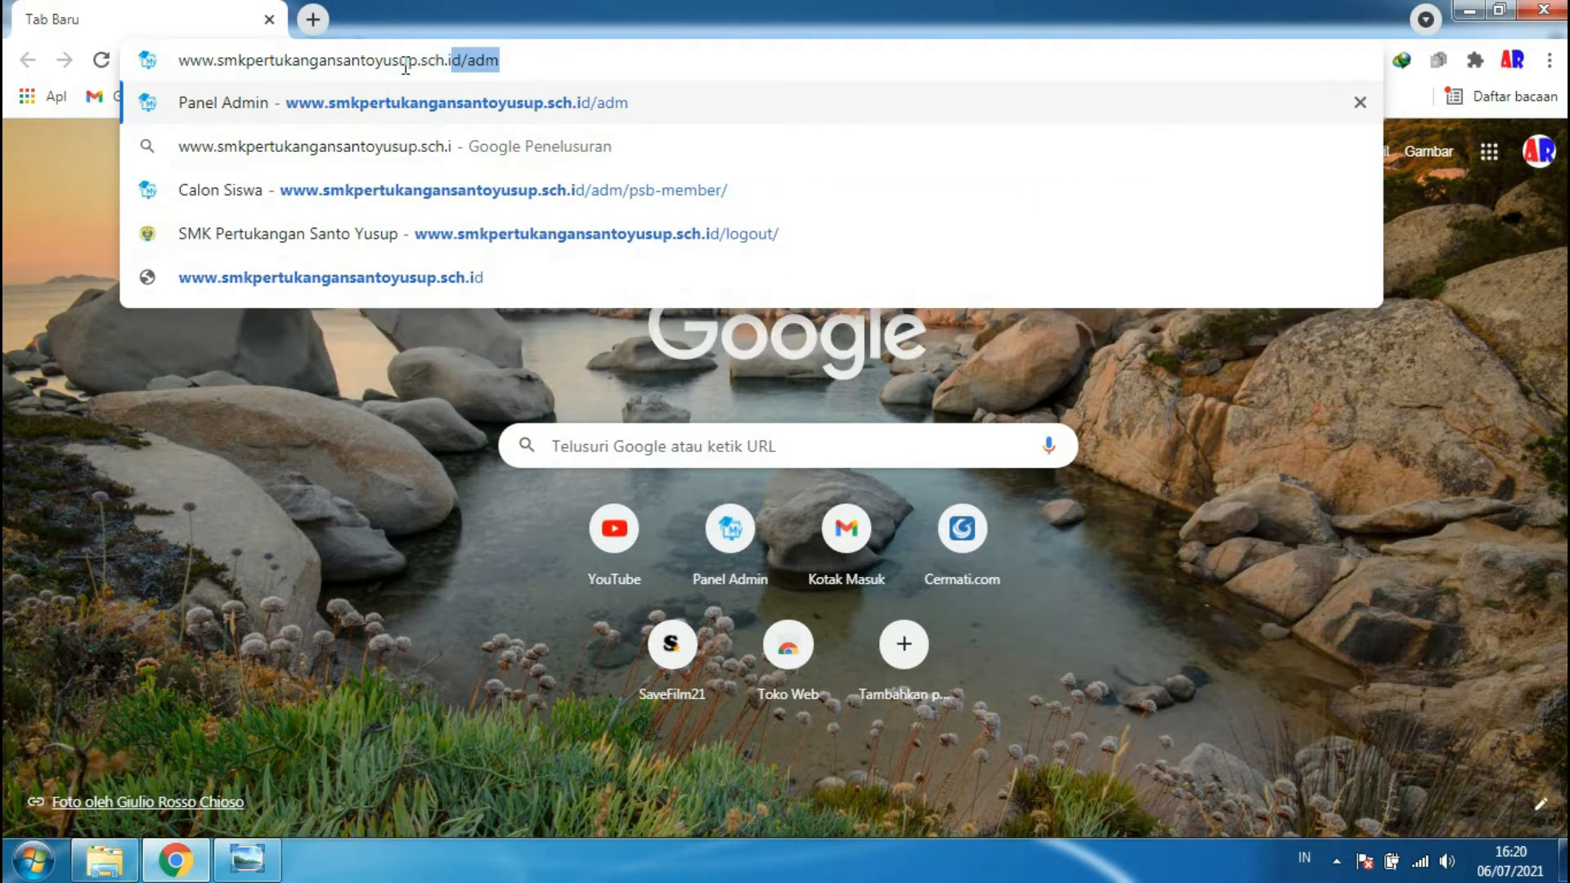
{"action": "key", "text": "Delete"}
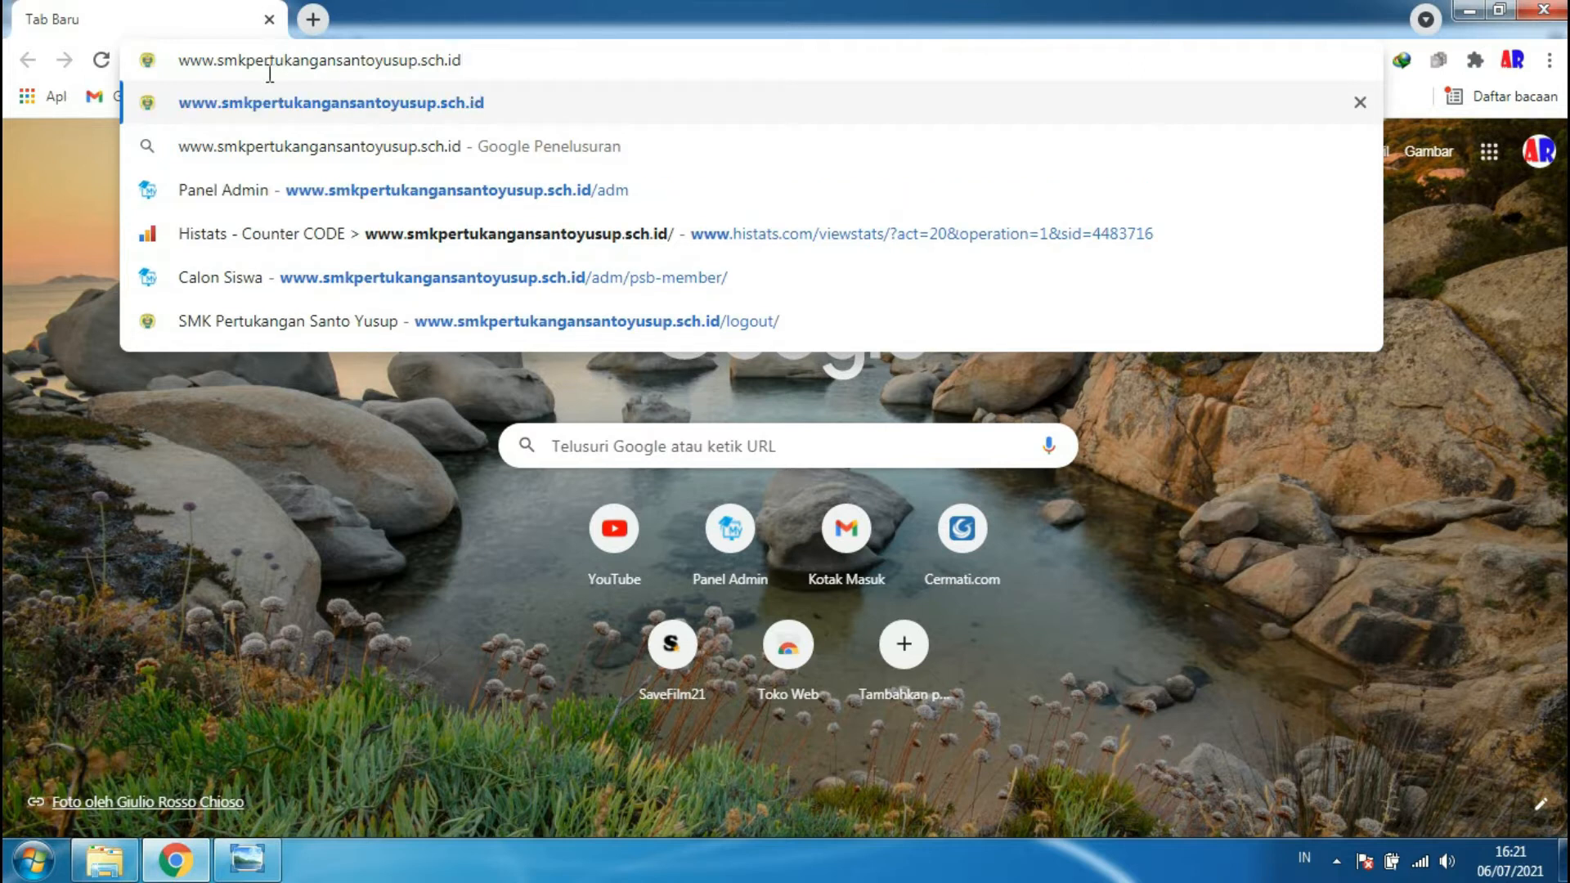
{"action": "left_click", "coordinate": [493, 68]}
- Load the school homepage and scroll down to the PPDB ONLINE sidebar image
{"action": "key", "text": "Return"}
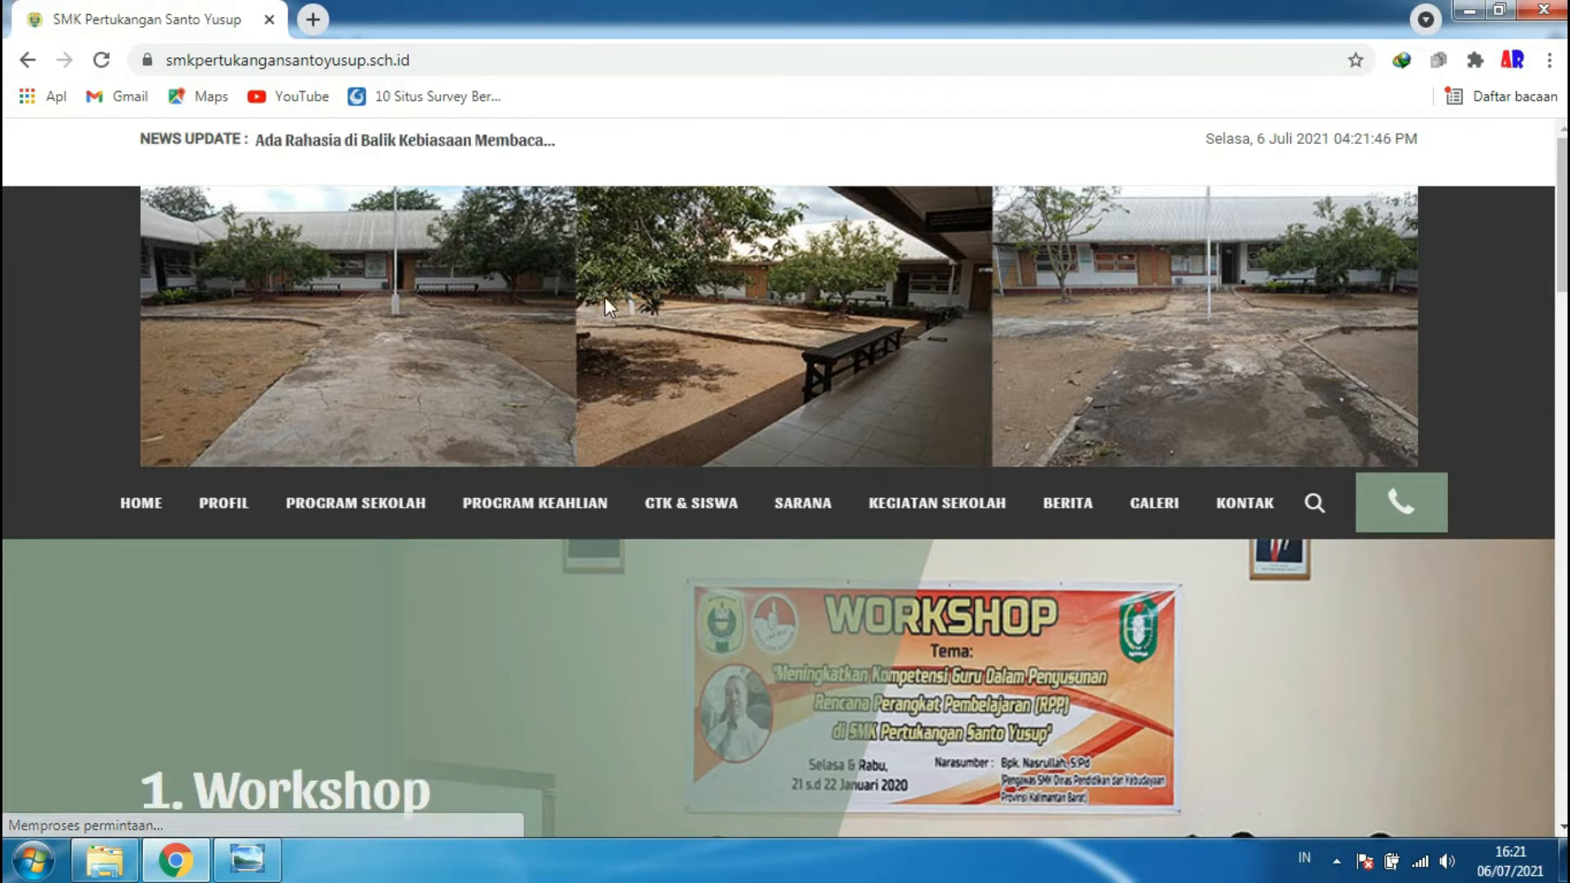
{"action": "scroll", "coordinate": [605, 297], "scroll_direction": "down", "scroll_amount": 4}
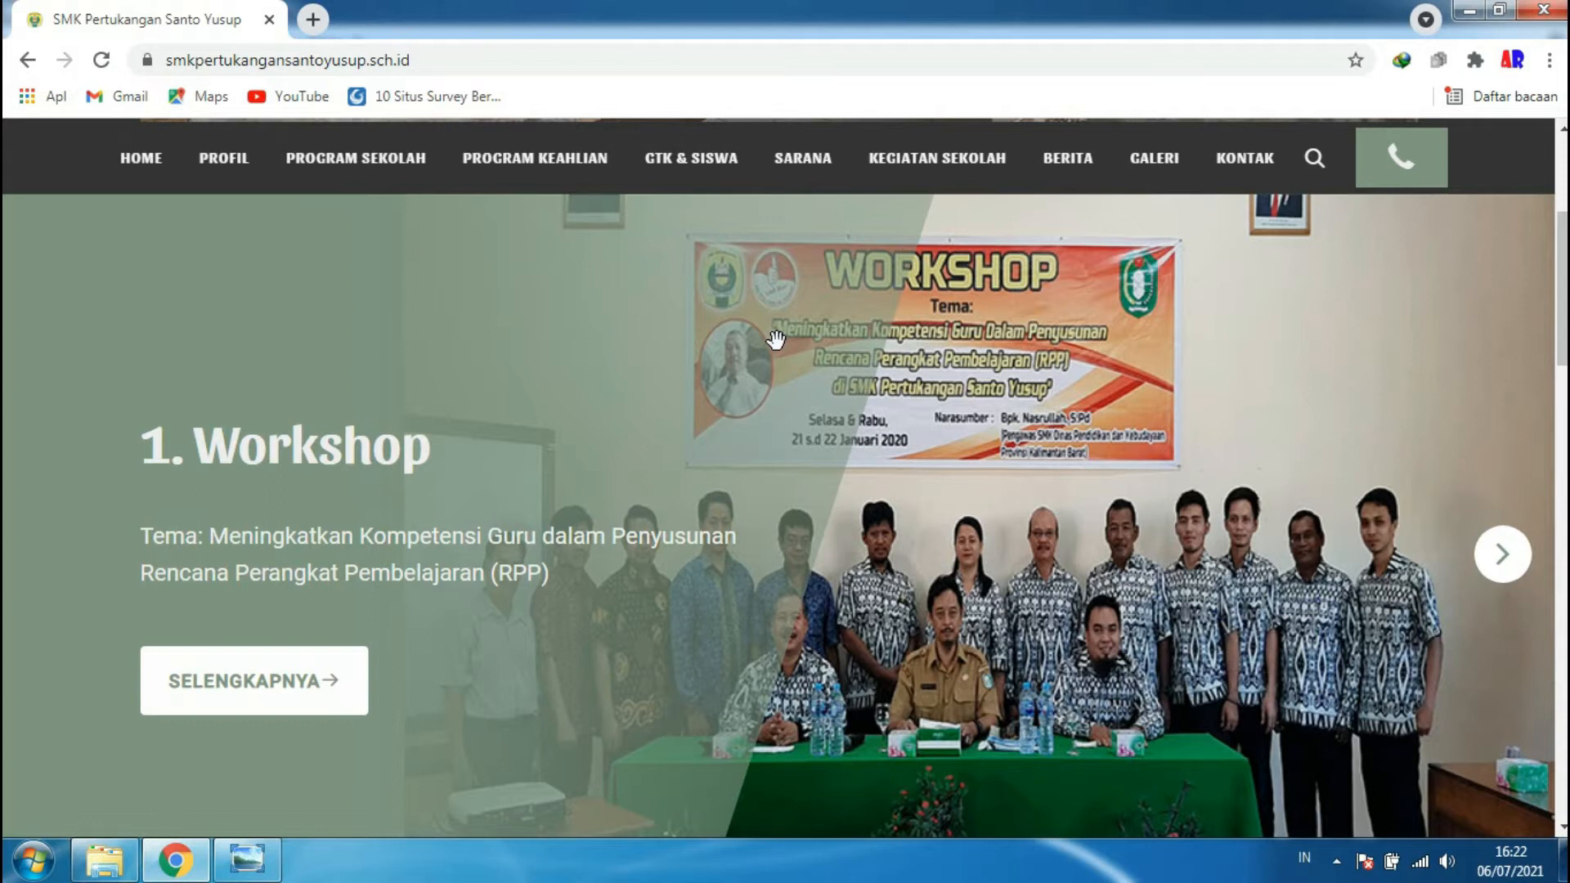
{"action": "scroll", "coordinate": [785, 360], "scroll_direction": "down", "scroll_amount": 3}
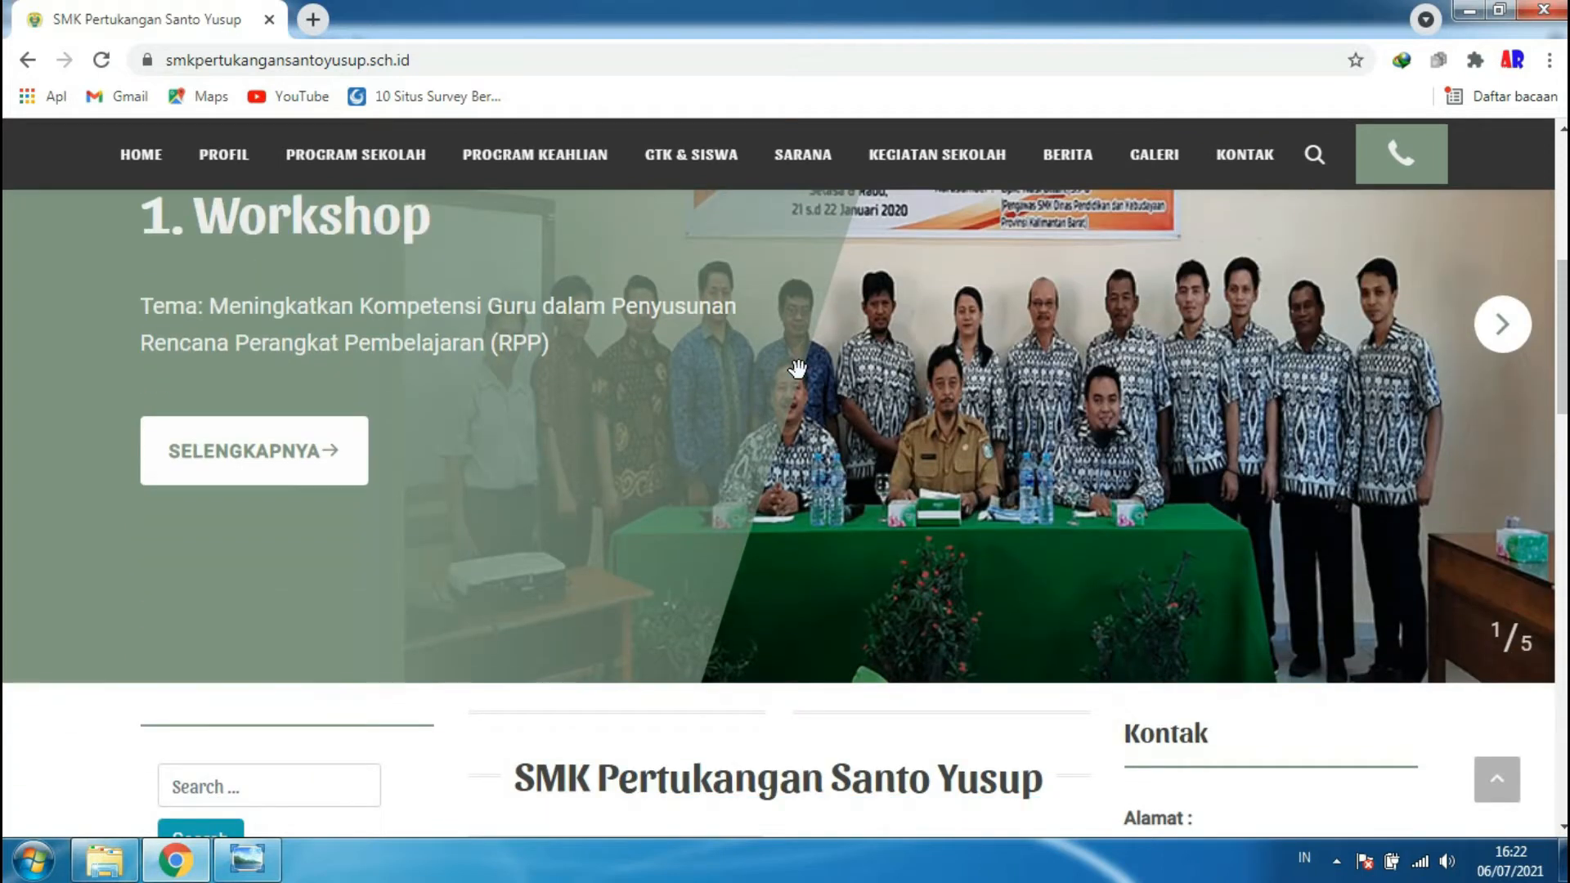
{"action": "scroll", "coordinate": [797, 368], "scroll_direction": "down", "scroll_amount": 10}
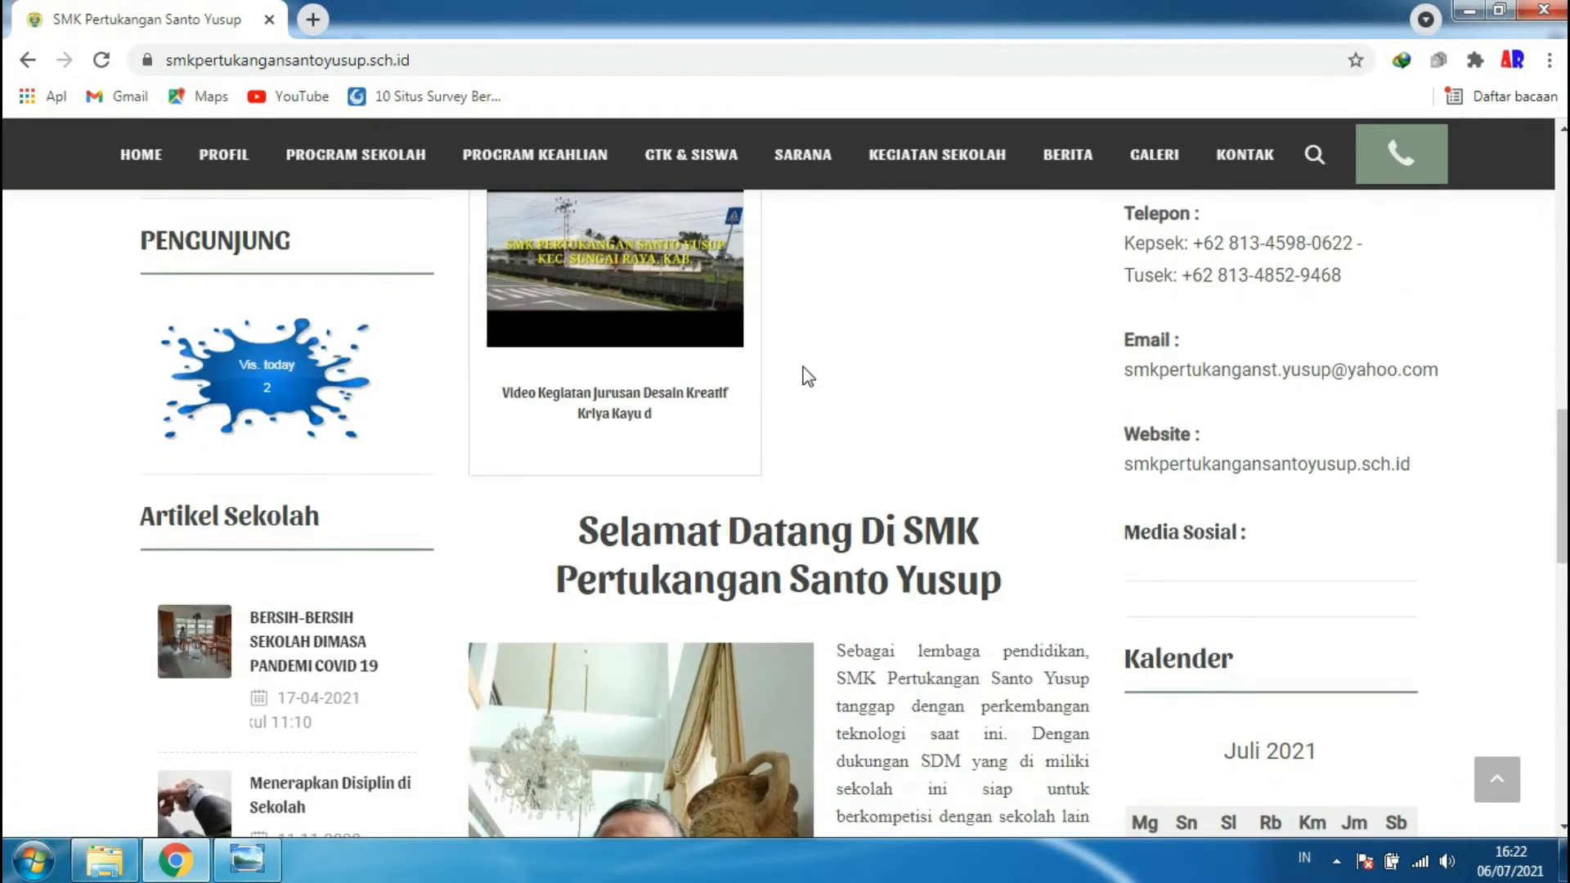
{"action": "scroll", "coordinate": [803, 366], "scroll_direction": "down", "scroll_amount": 10}
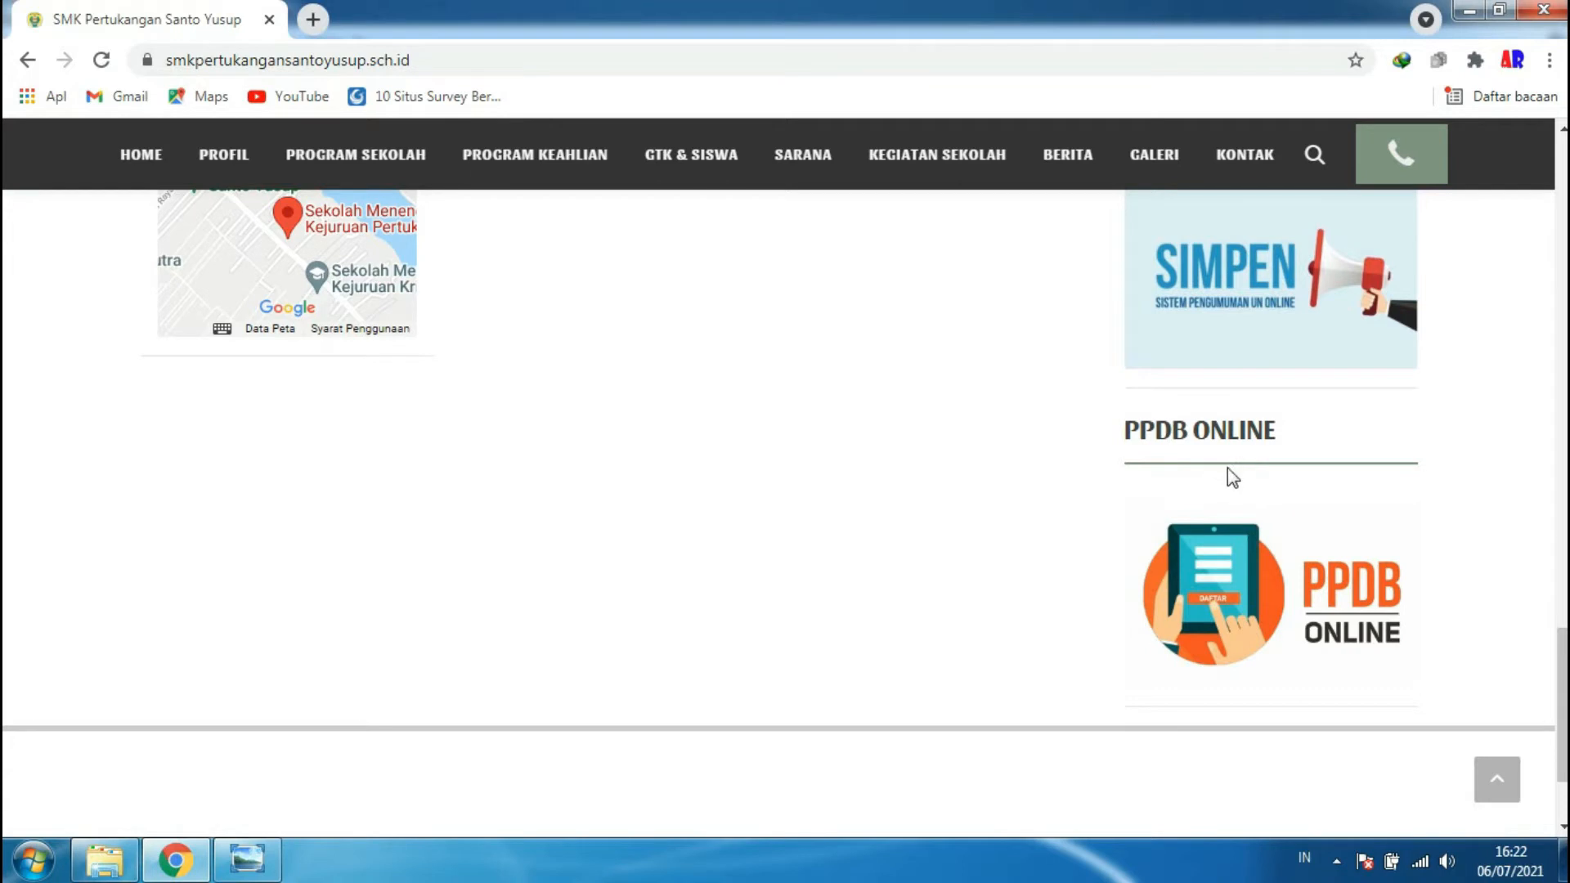
{"action": "left_click", "coordinate": [1235, 523]}
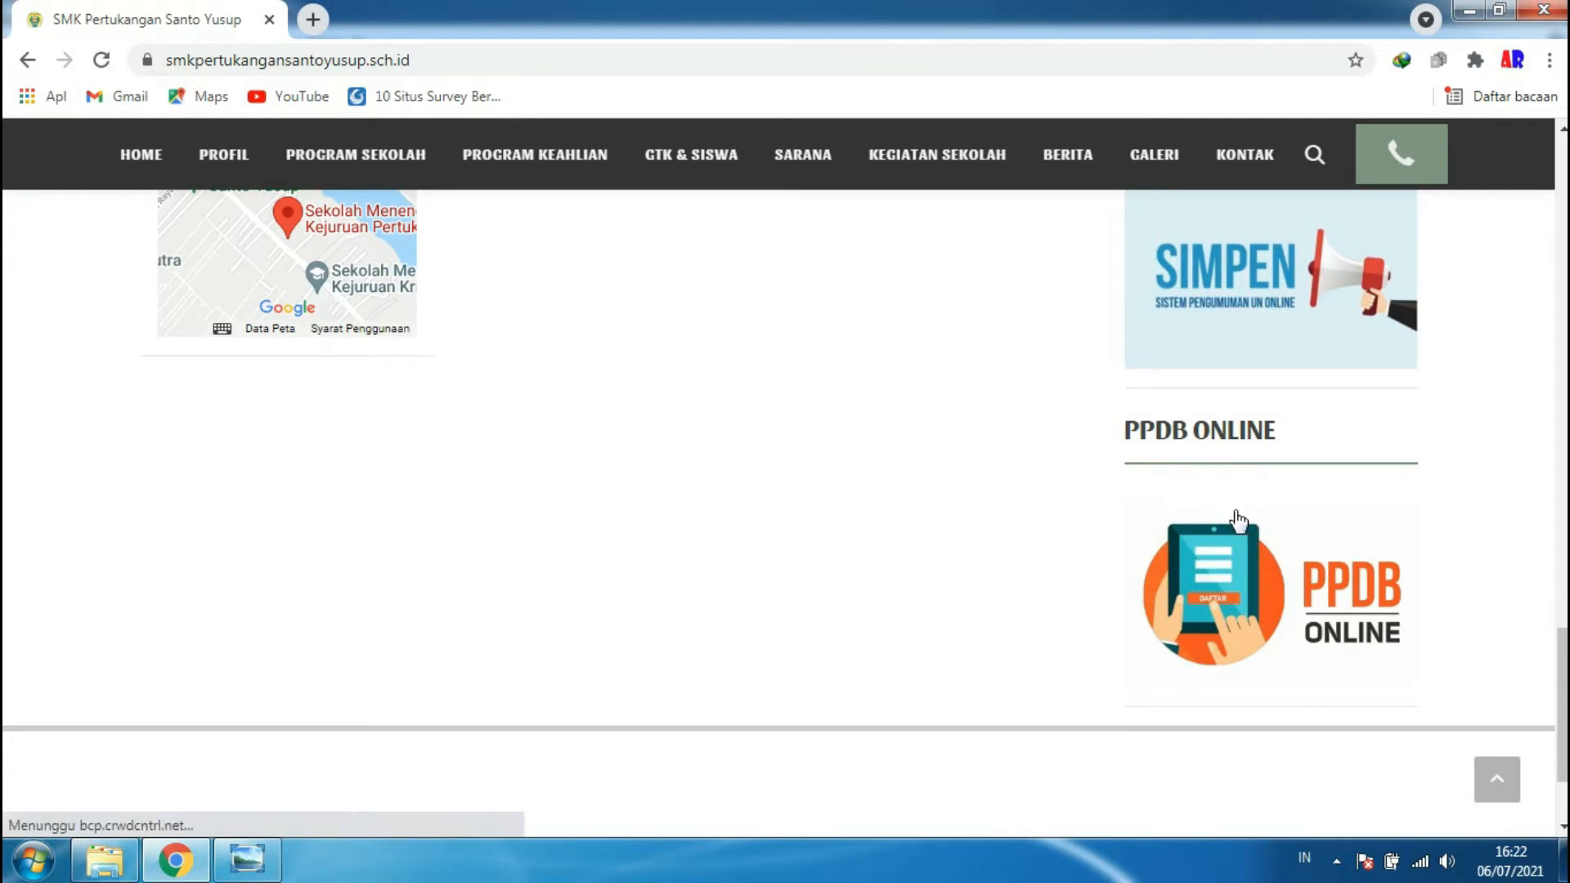
- Open the PPDB Online page, browse its info cards and Daftar PPDB form, then open Alur Pendaftaran
{"action": "left_click", "coordinate": [1211, 584]}
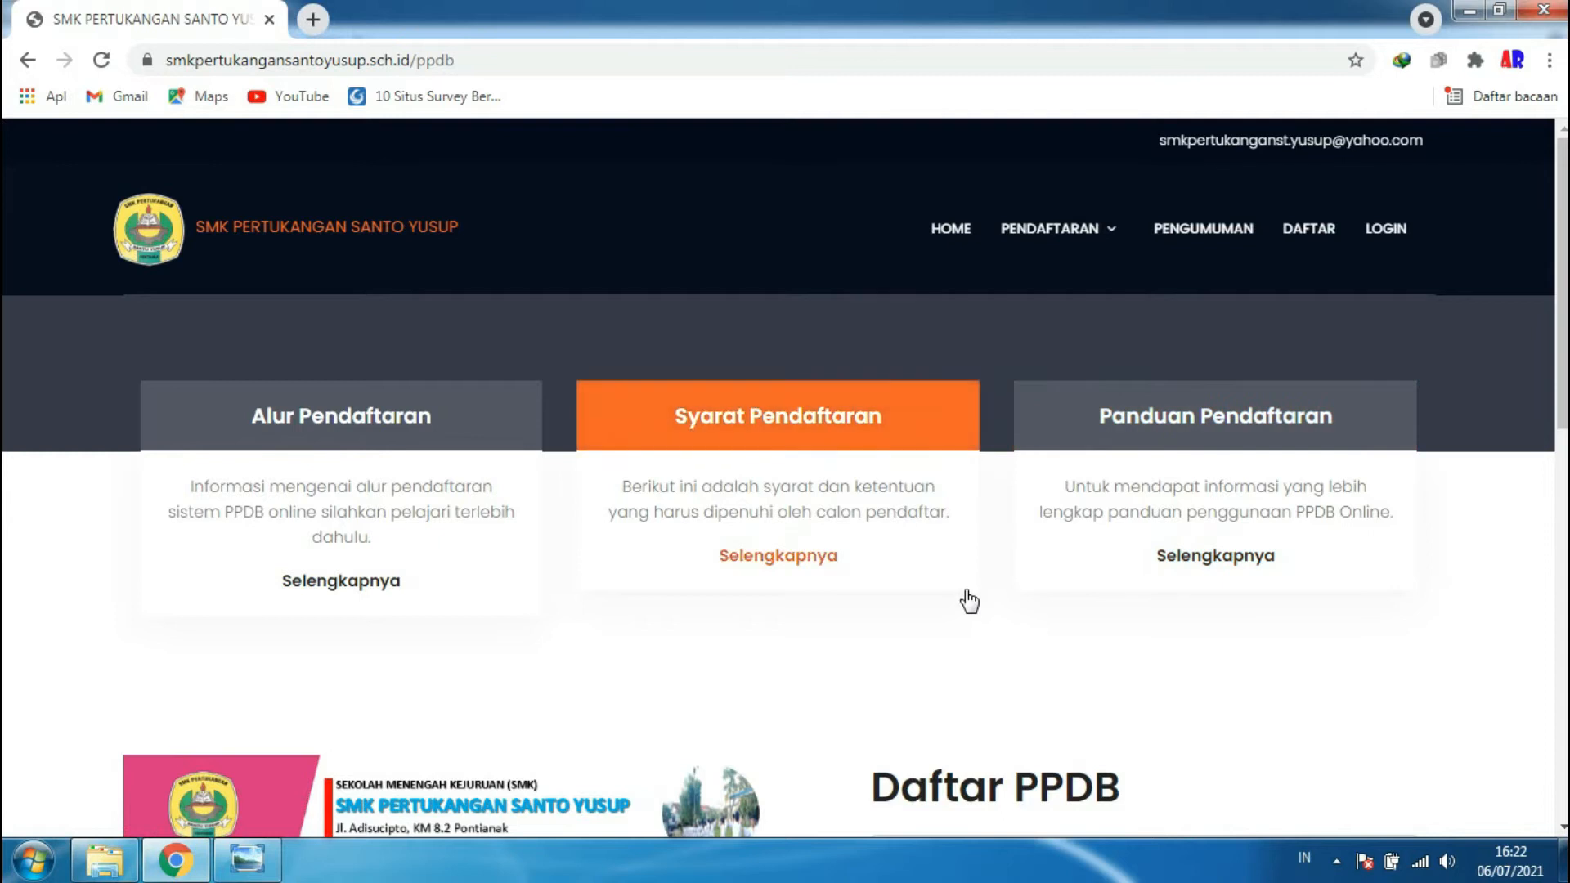
{"action": "scroll", "coordinate": [971, 597], "scroll_direction": "down", "scroll_amount": 7}
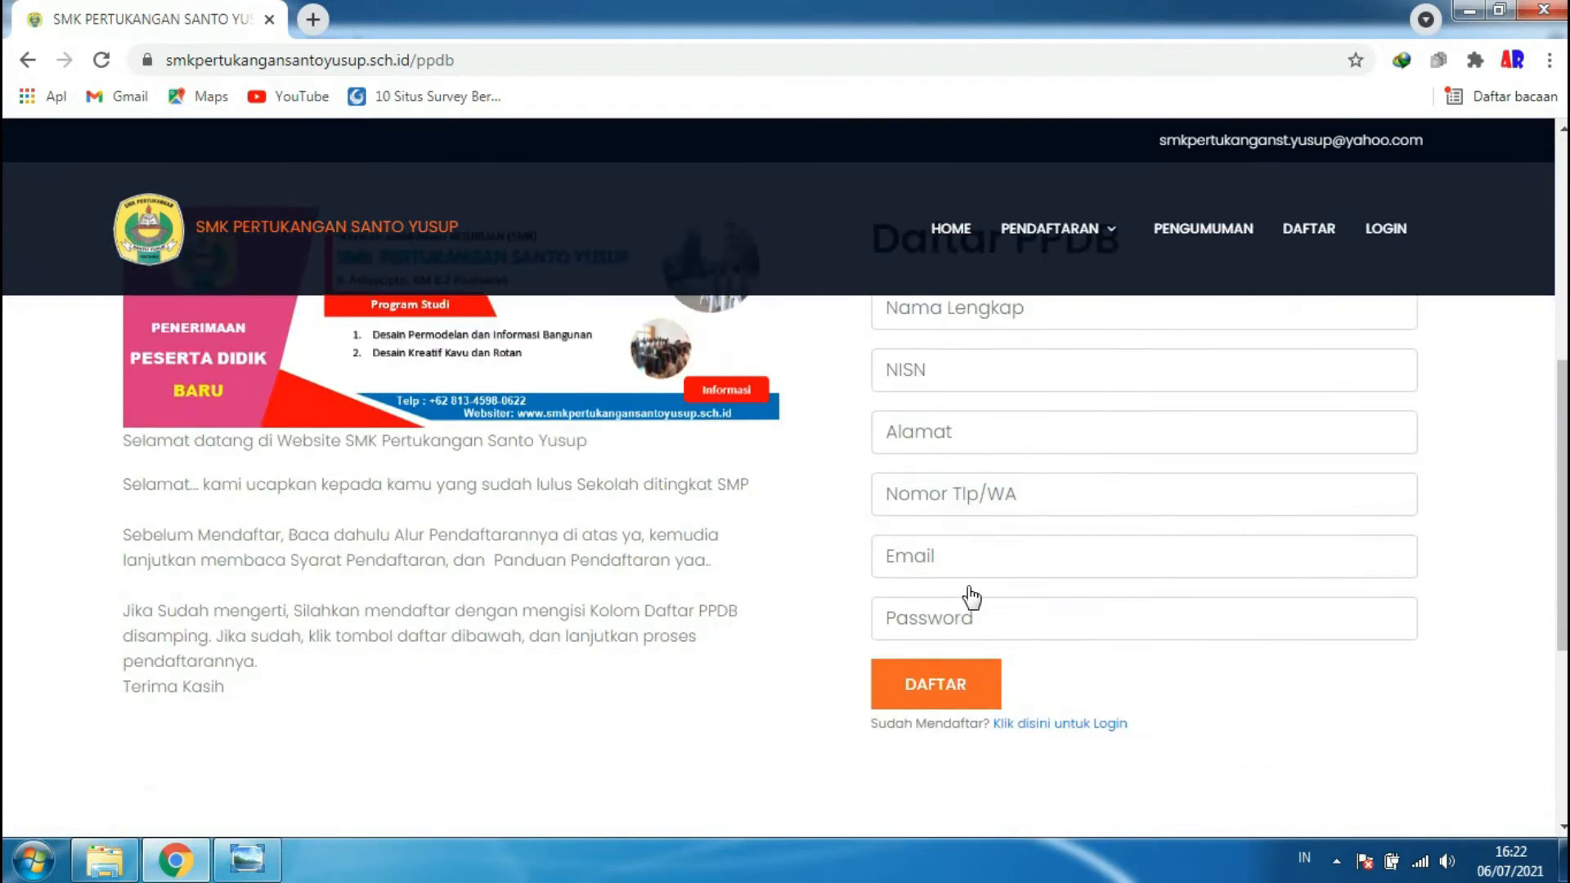
{"action": "scroll", "coordinate": [969, 588], "scroll_direction": "up", "scroll_amount": 2}
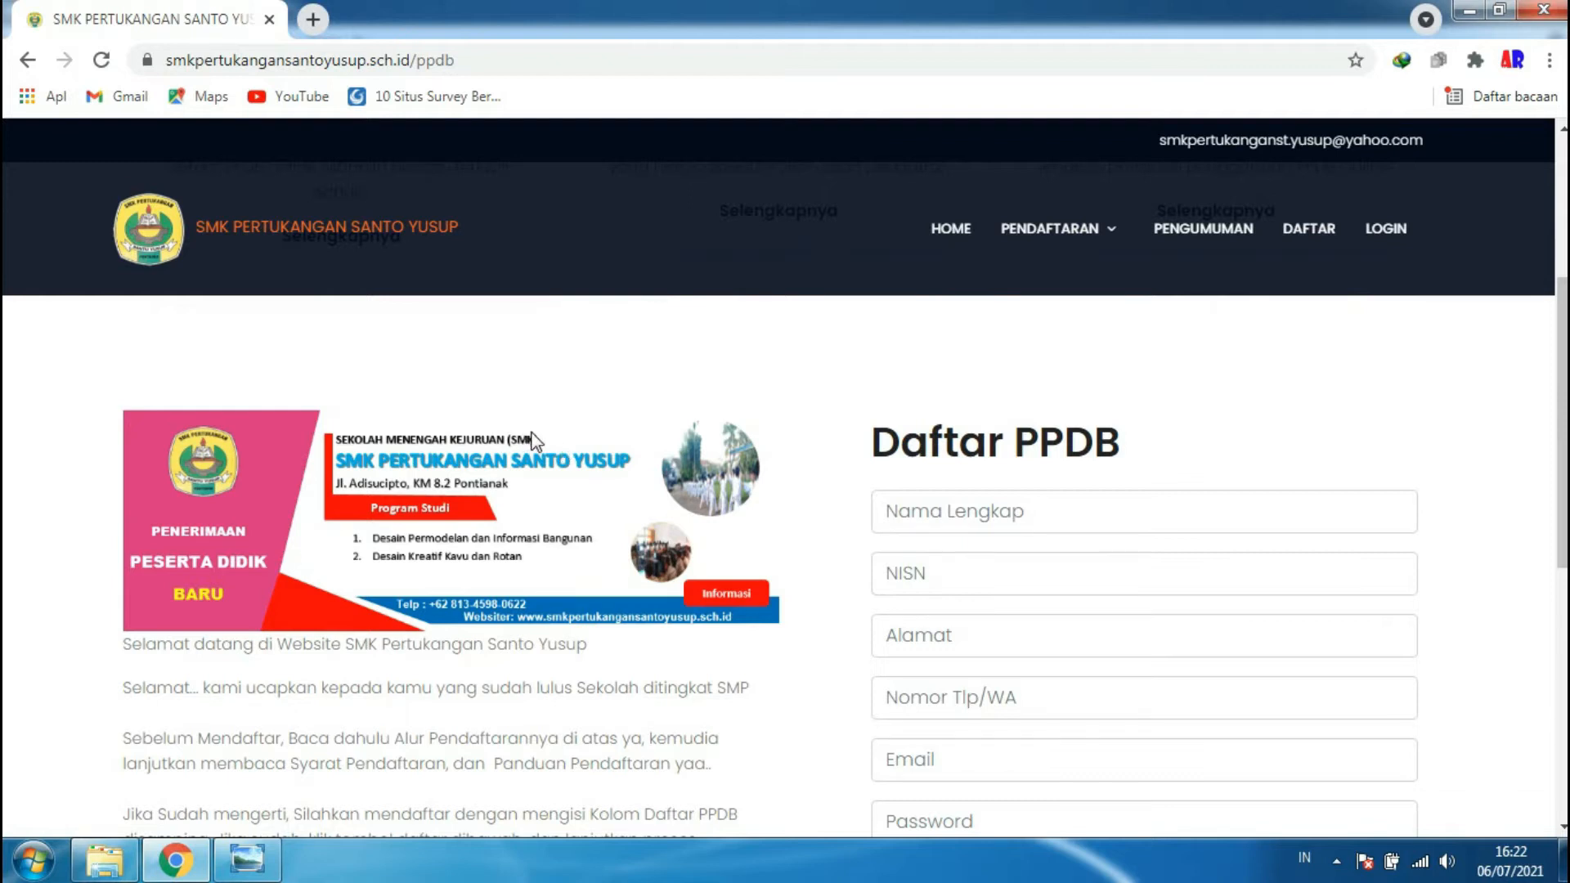
{"action": "scroll", "coordinate": [558, 445], "scroll_direction": "down", "scroll_amount": 5}
{"action": "scroll", "coordinate": [557, 445], "scroll_direction": "up", "scroll_amount": 8}
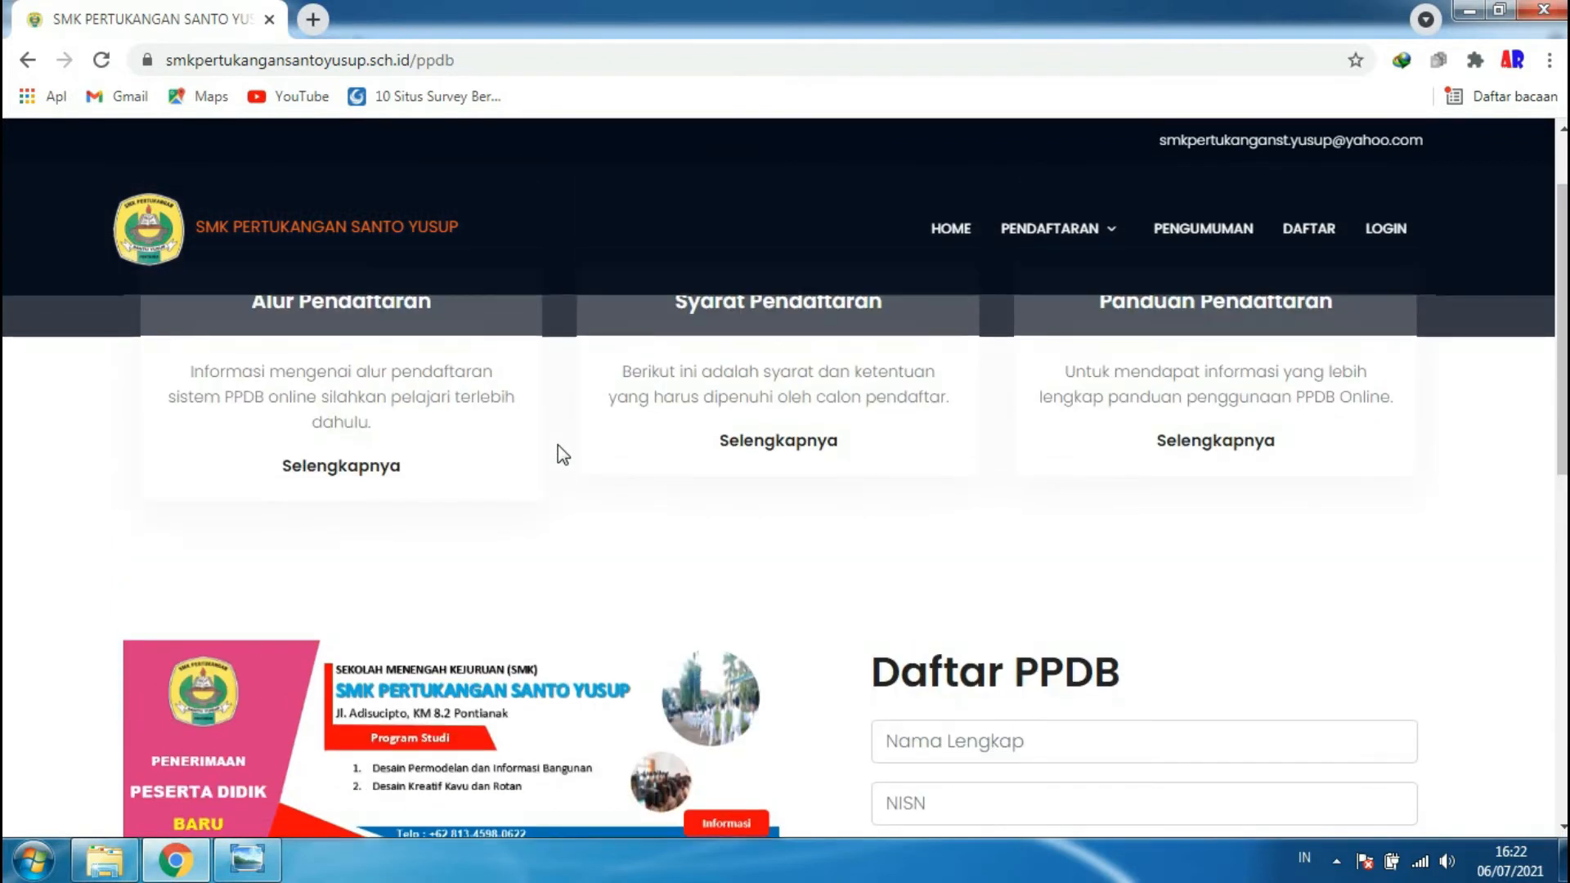
{"action": "scroll", "coordinate": [746, 554], "scroll_direction": "down", "scroll_amount": 3}
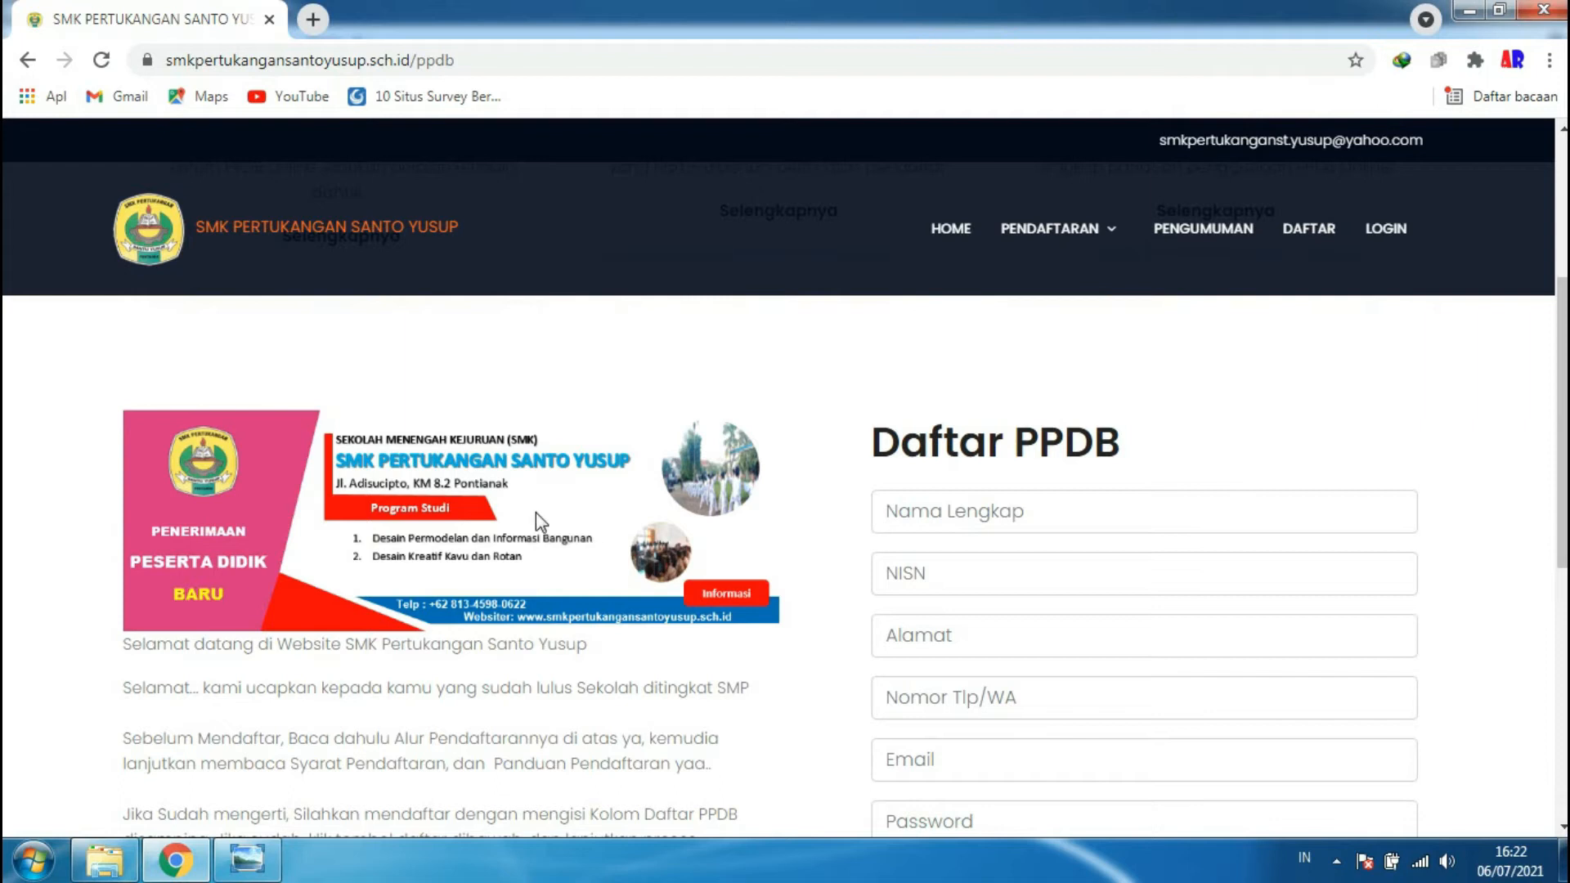
{"action": "scroll", "coordinate": [536, 513], "scroll_direction": "up", "scroll_amount": 4}
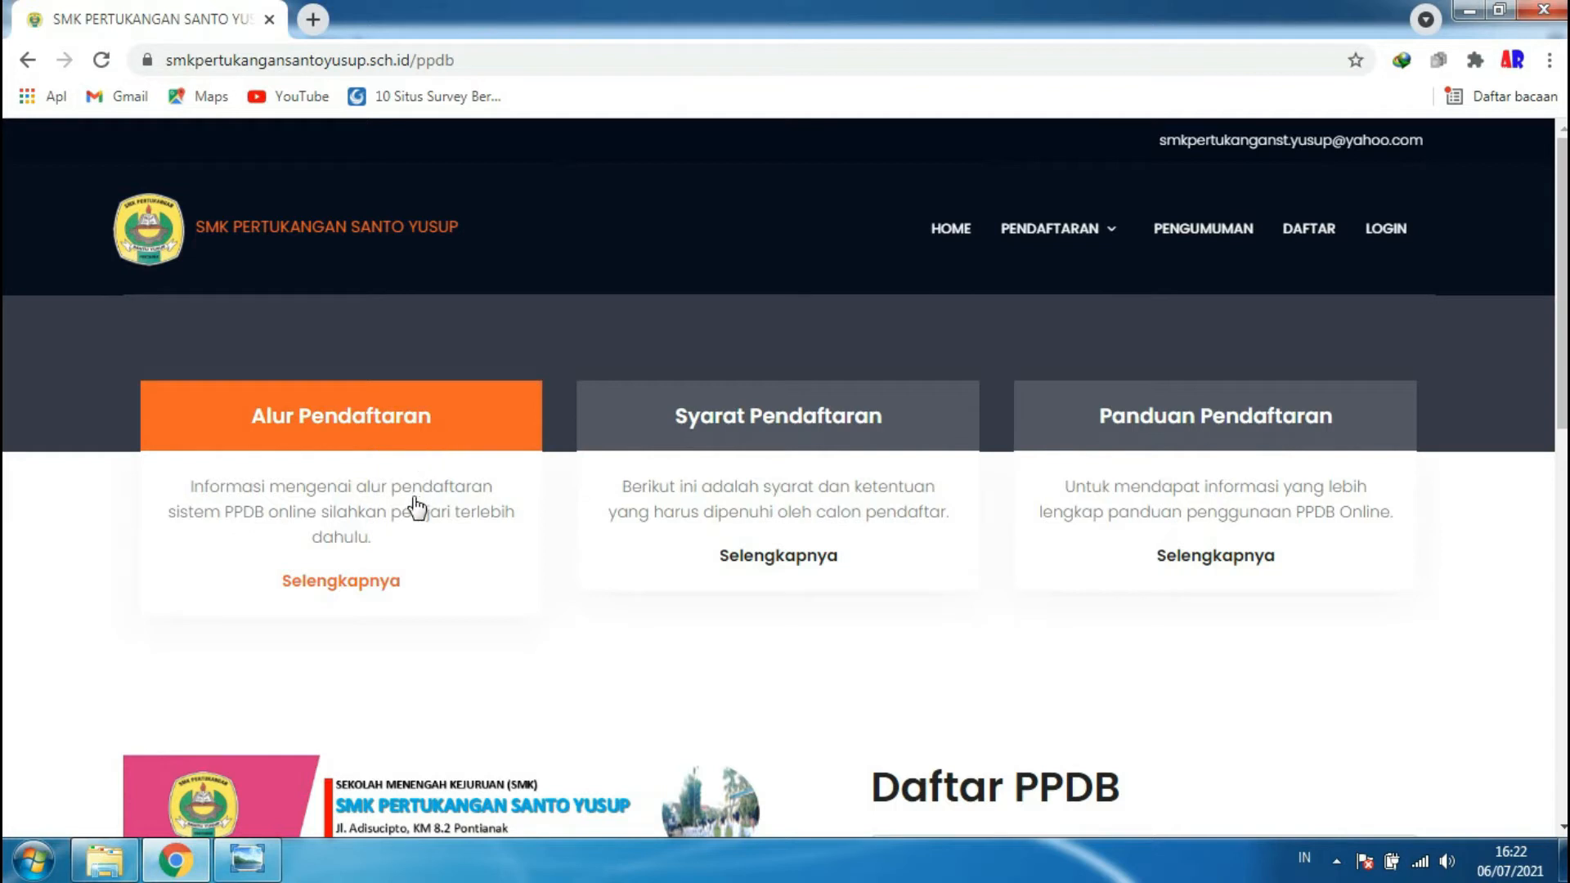
{"action": "left_click", "coordinate": [376, 590]}
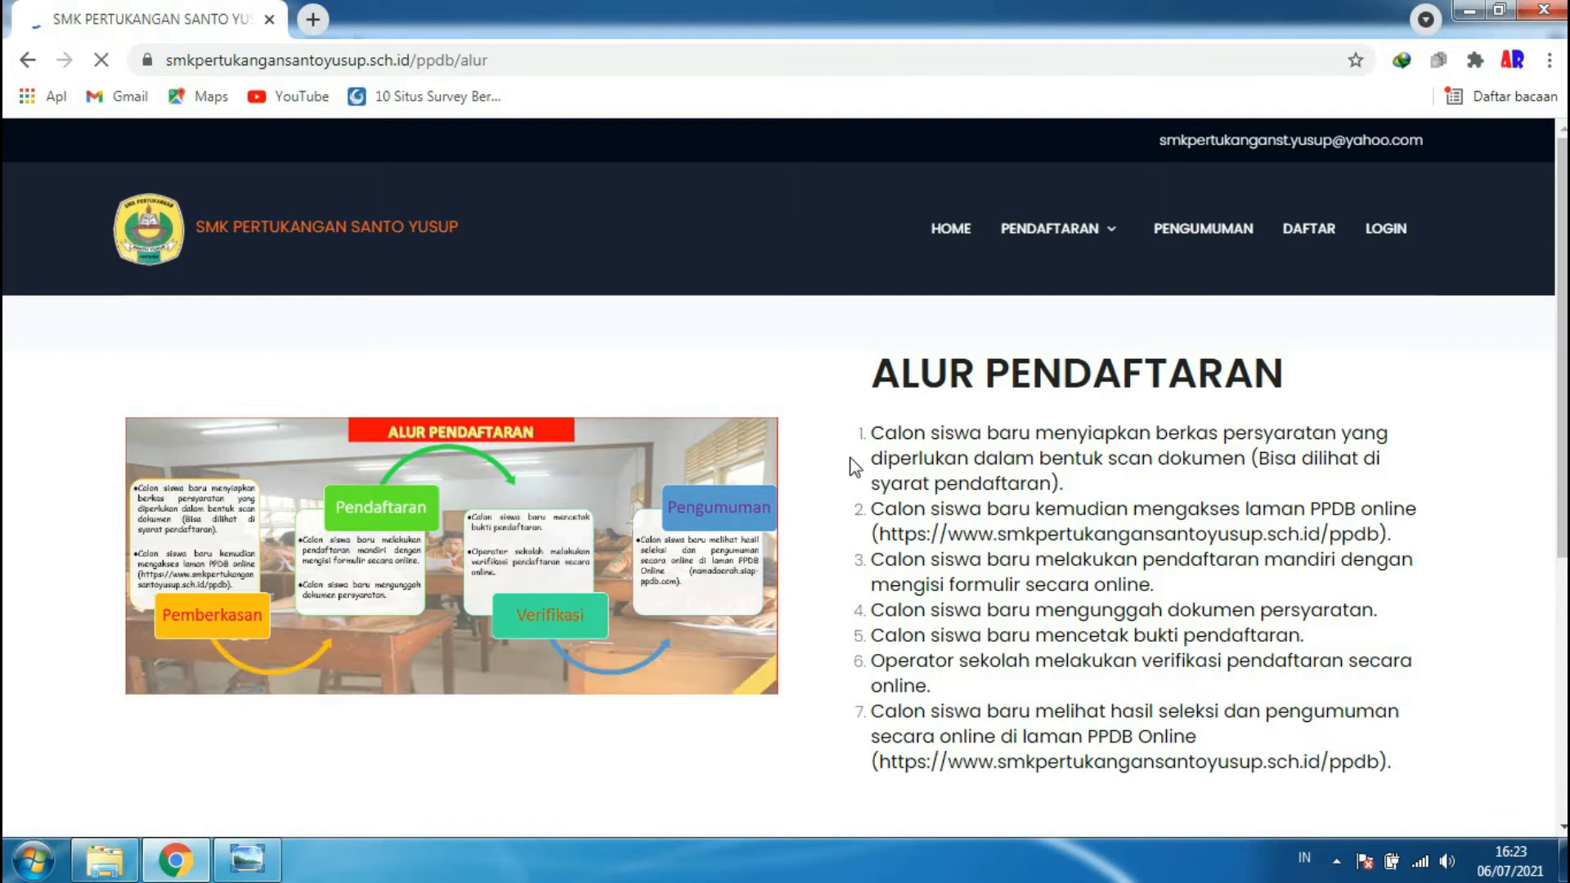
- Scroll through the seven registration steps on the Alur Pendaftaran page
{"action": "scroll", "coordinate": [869, 456], "scroll_direction": "down", "scroll_amount": 3}
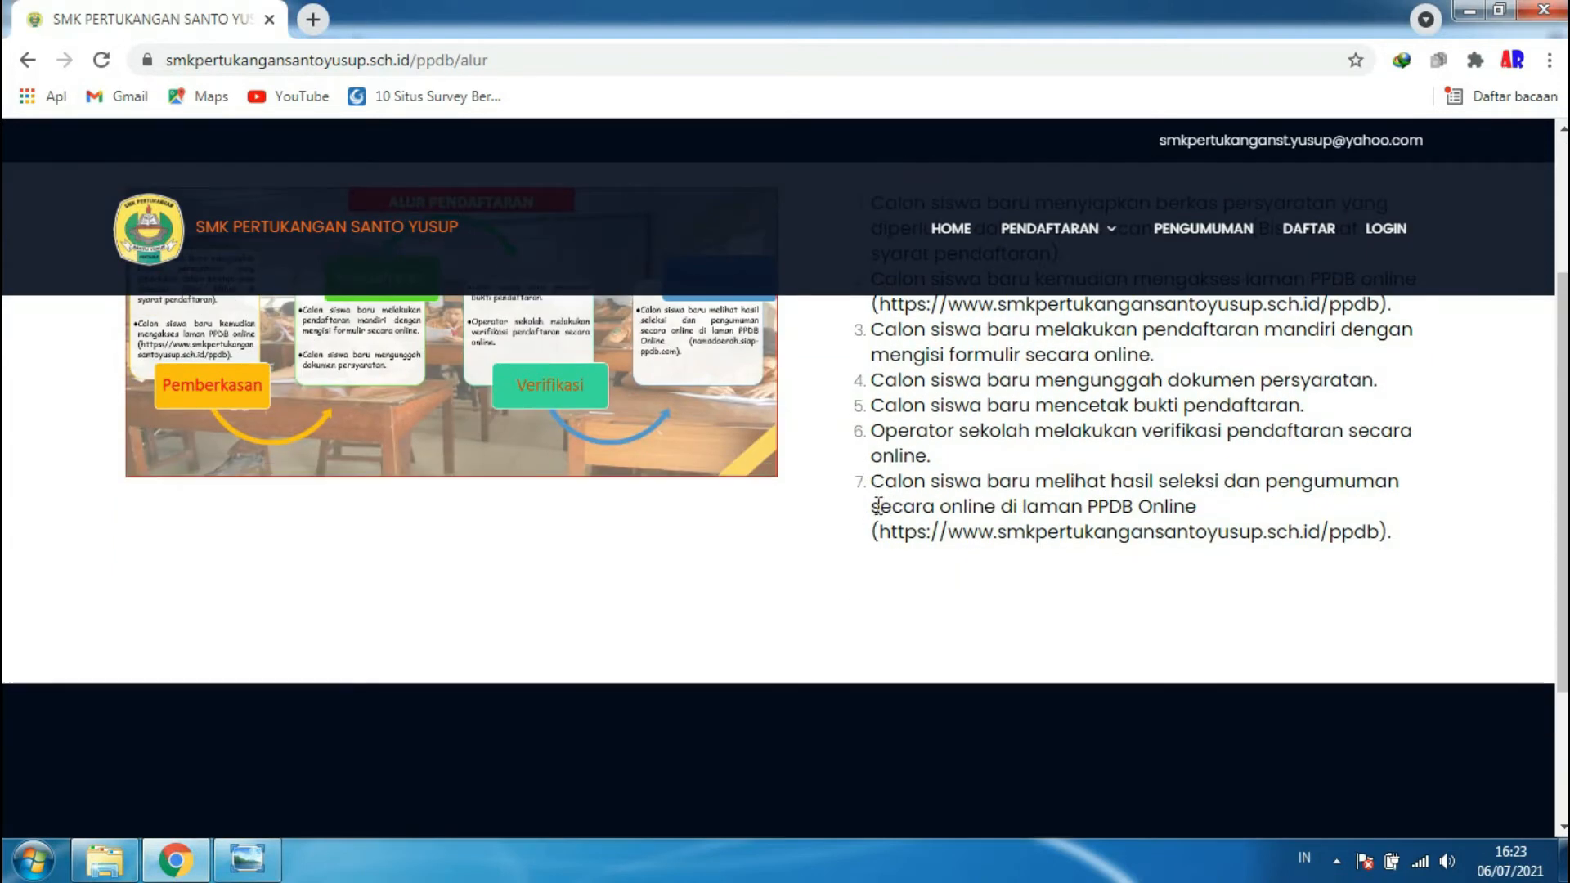
{"action": "scroll", "coordinate": [878, 503], "scroll_direction": "up", "scroll_amount": 1}
{"action": "scroll", "coordinate": [878, 506], "scroll_direction": "up", "scroll_amount": 1}
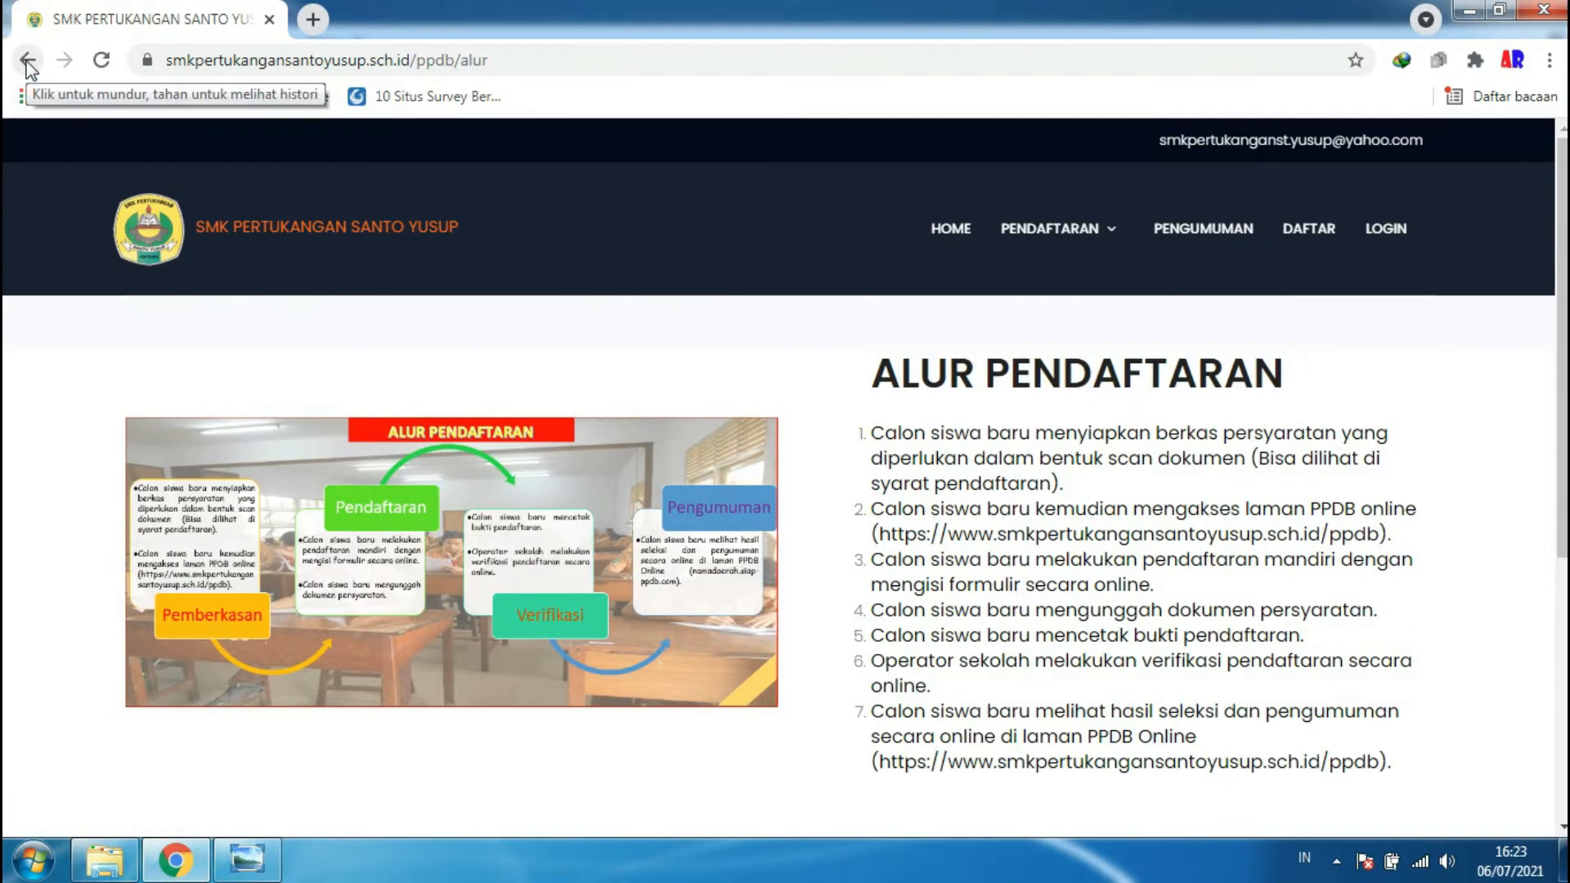
- Go back to the PPDB page and open the full Syarat Pendaftaran requirements list
{"action": "left_click", "coordinate": [27, 60]}
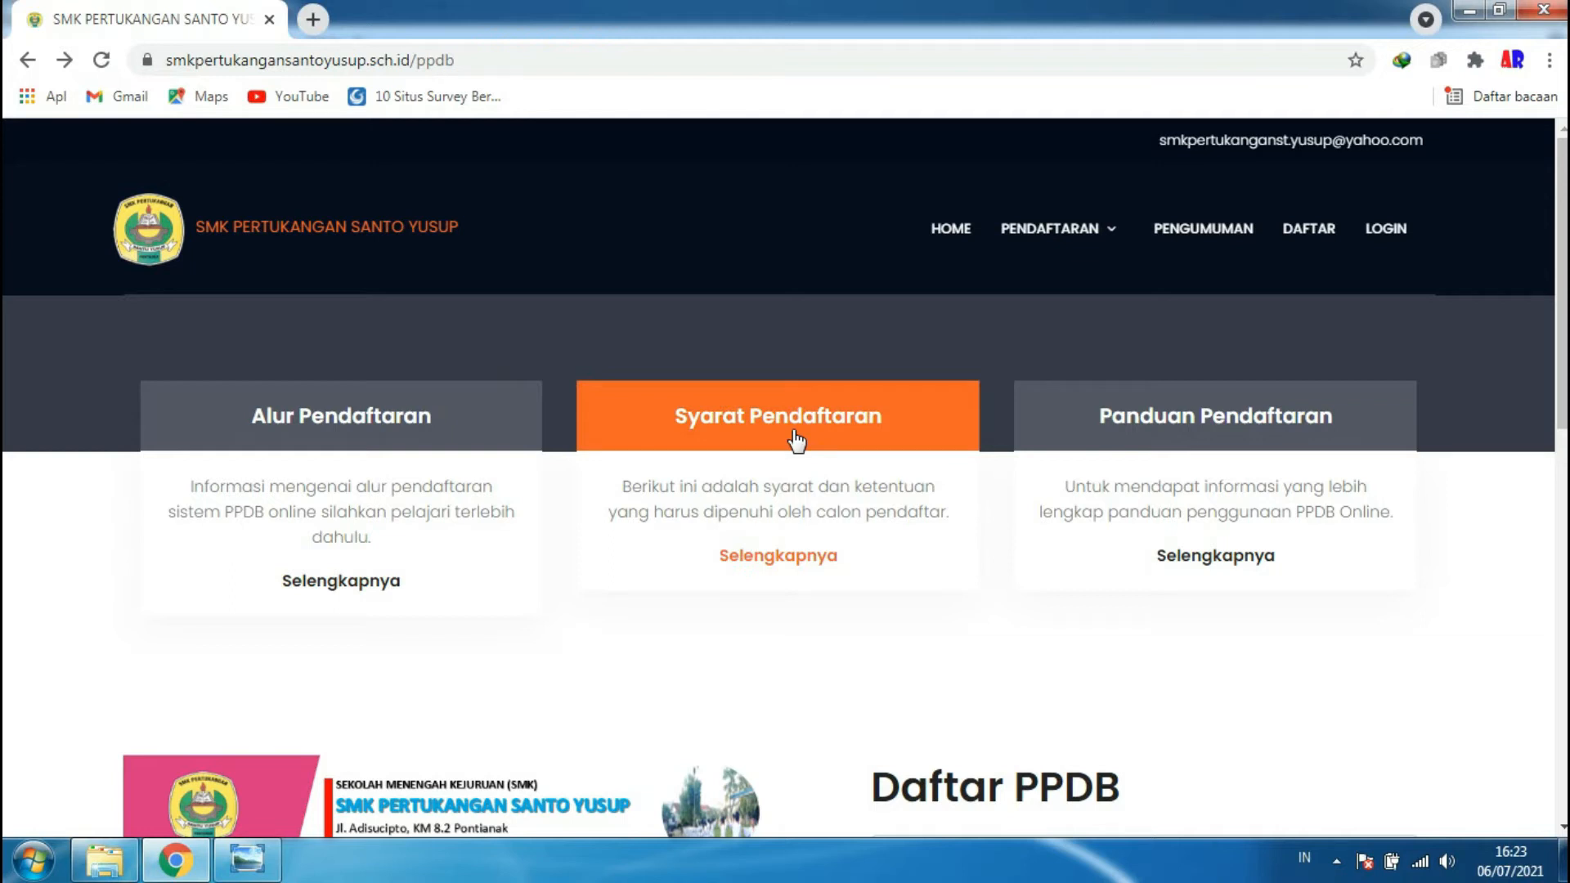
{"action": "left_click", "coordinate": [809, 563]}
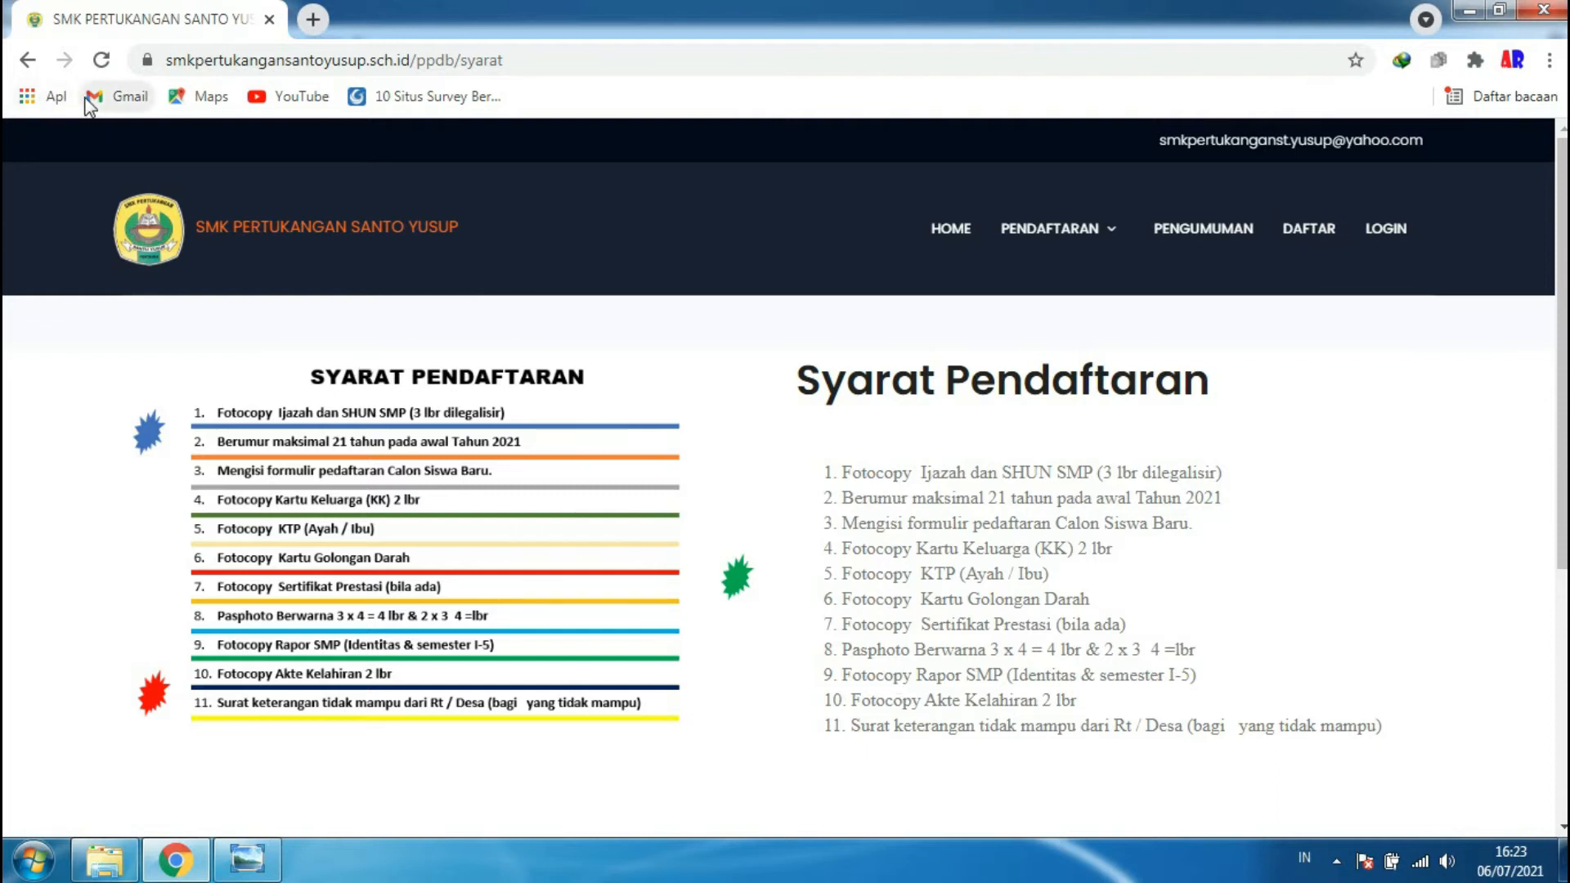
- Return to the PPDB page and read through the Tata Cara Pendaftaran registration guide
{"action": "left_click", "coordinate": [27, 66]}
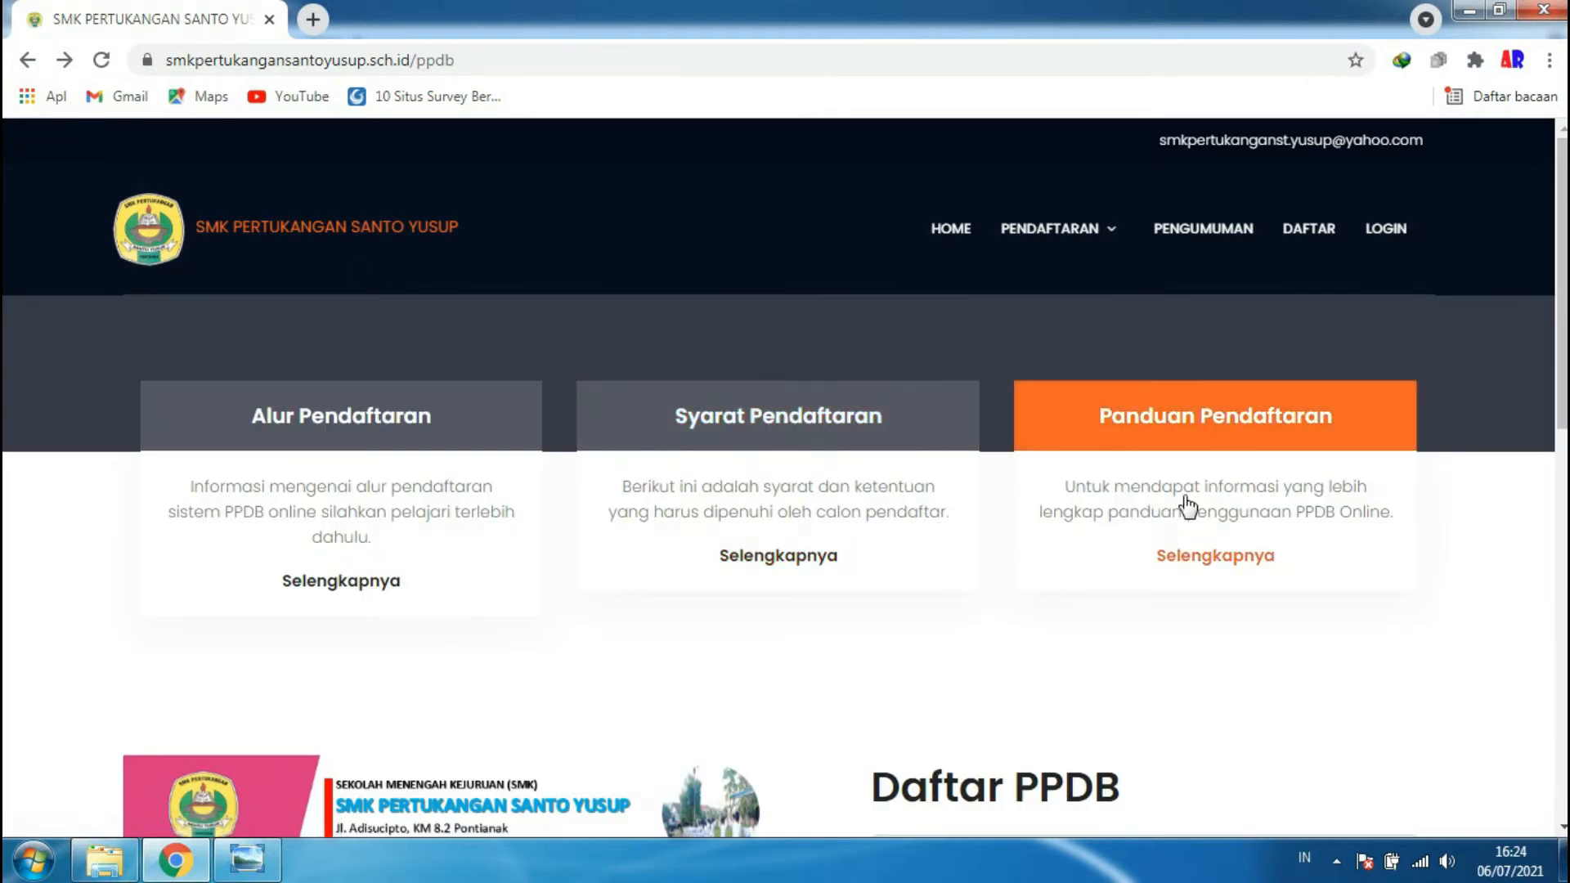
{"action": "left_click", "coordinate": [1215, 556]}
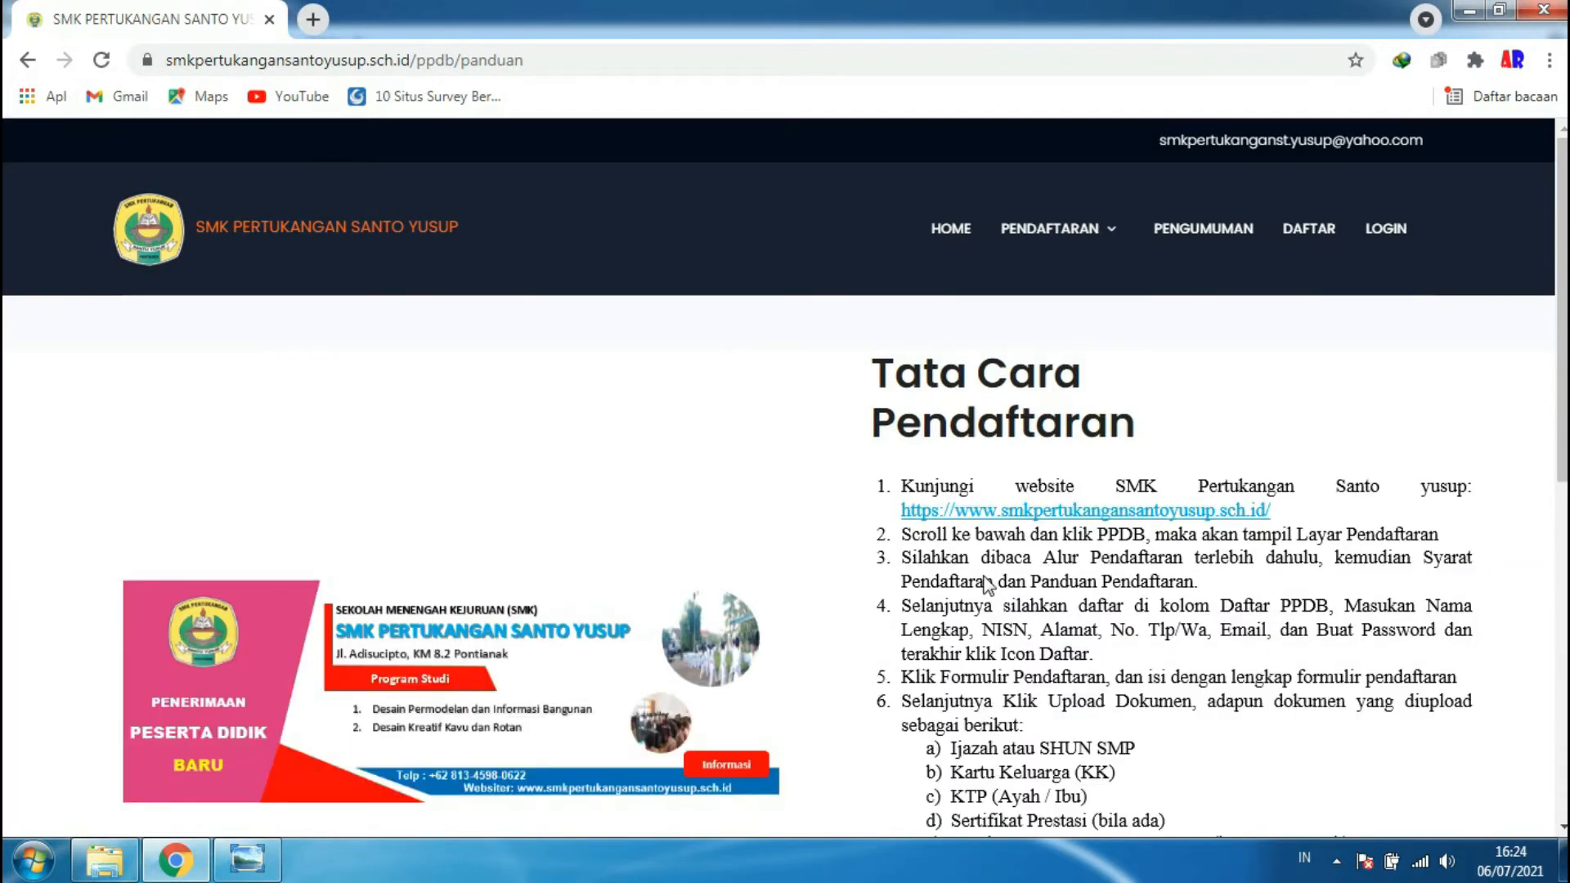
{"action": "scroll", "coordinate": [987, 585], "scroll_direction": "down", "scroll_amount": 5}
{"action": "scroll", "coordinate": [1002, 573], "scroll_direction": "up", "scroll_amount": 3}
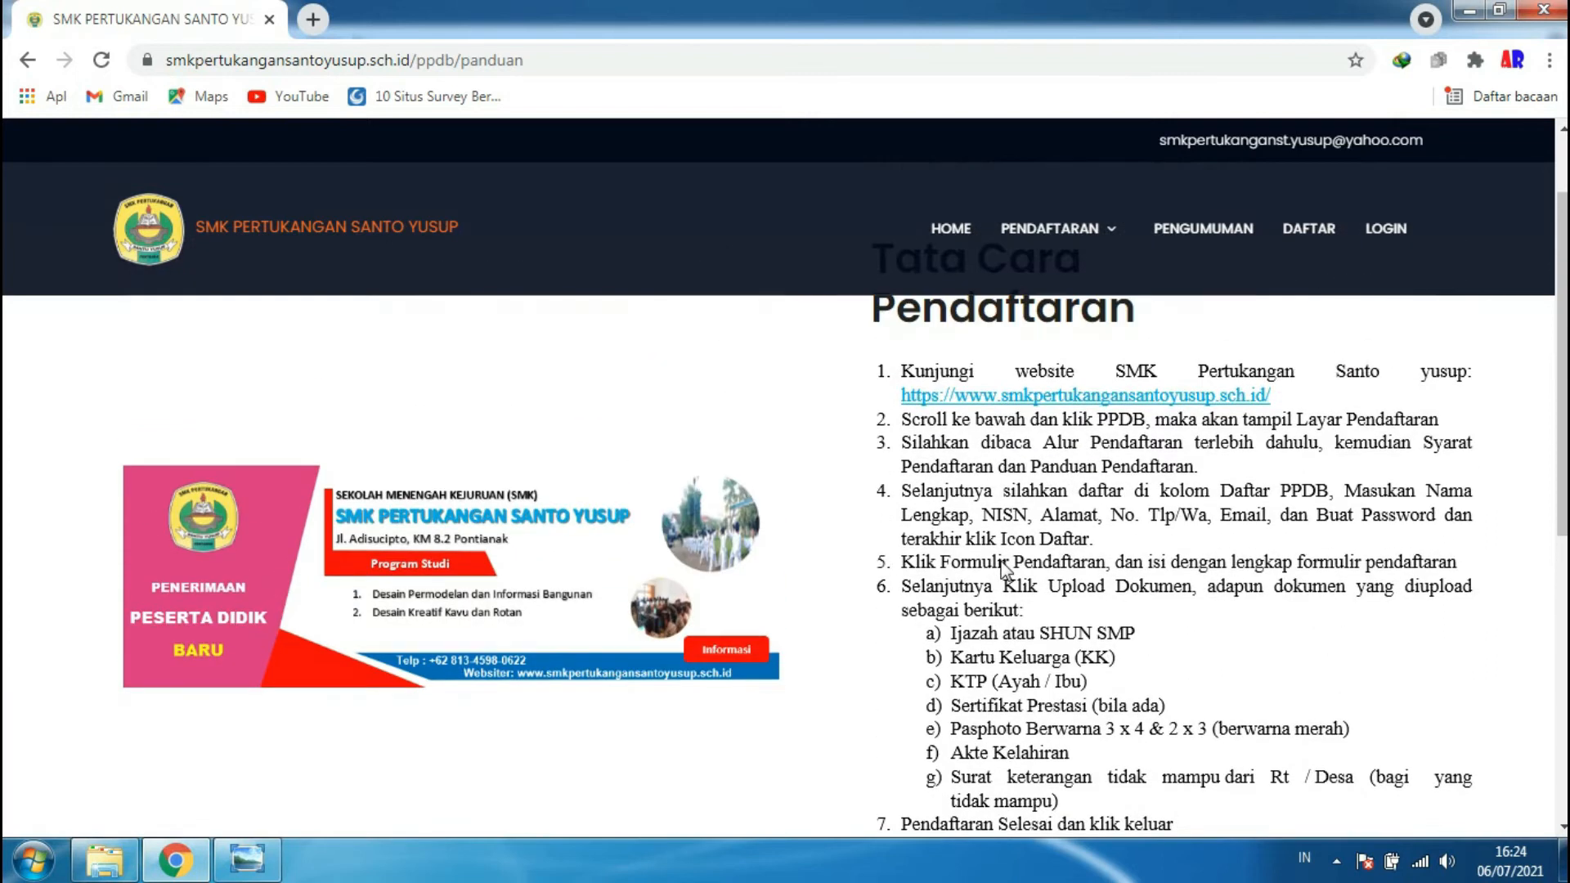
{"action": "scroll", "coordinate": [1004, 570], "scroll_direction": "up", "scroll_amount": 2}
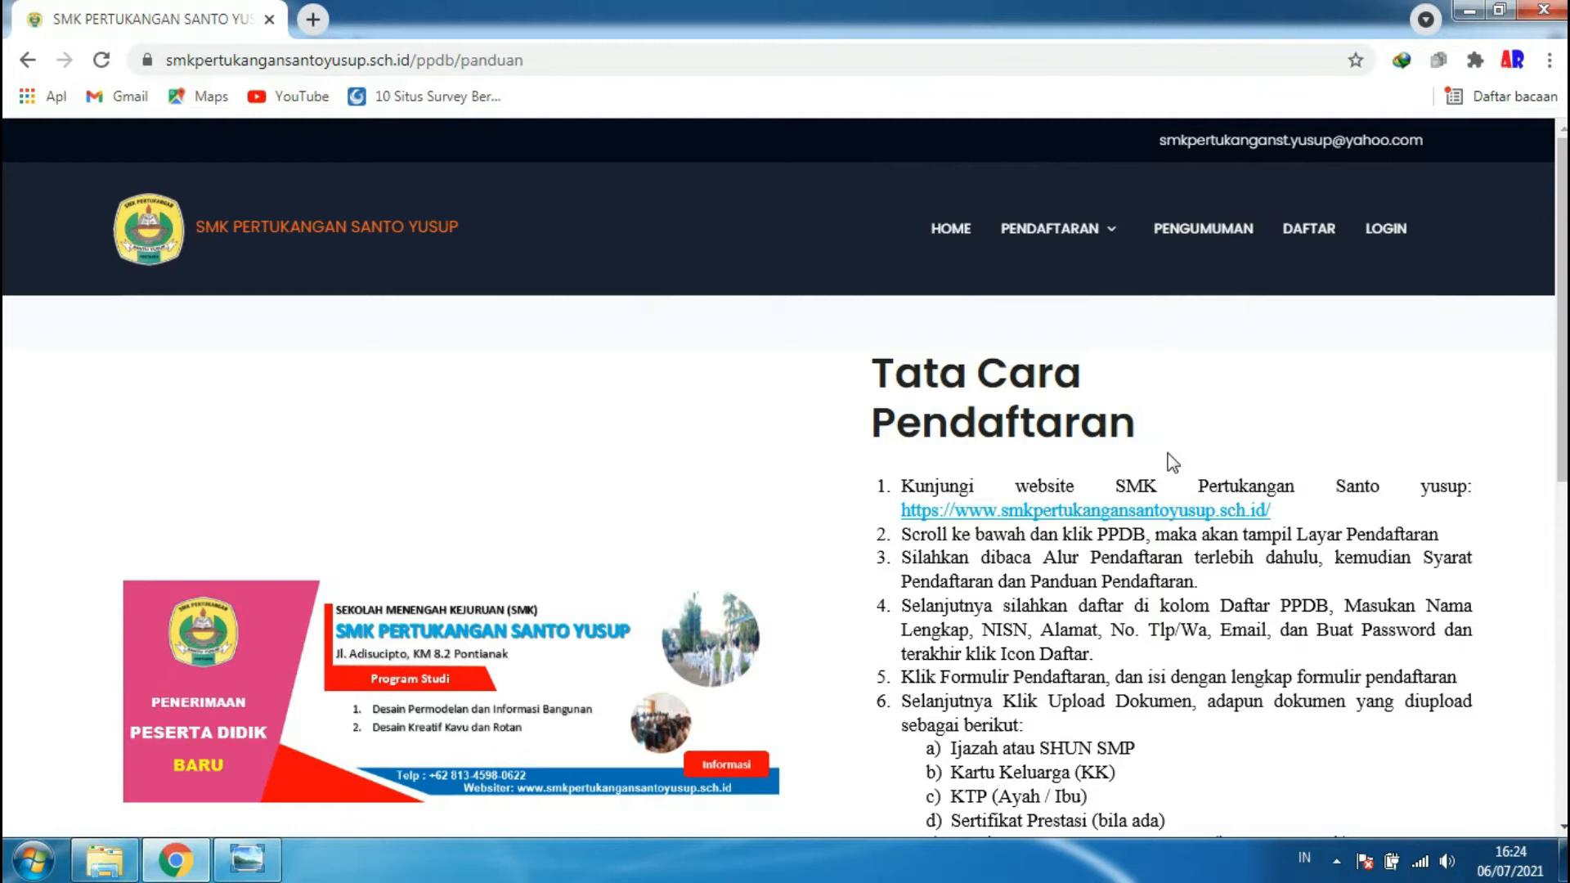
{"action": "scroll", "coordinate": [1172, 462], "scroll_direction": "down", "scroll_amount": 3}
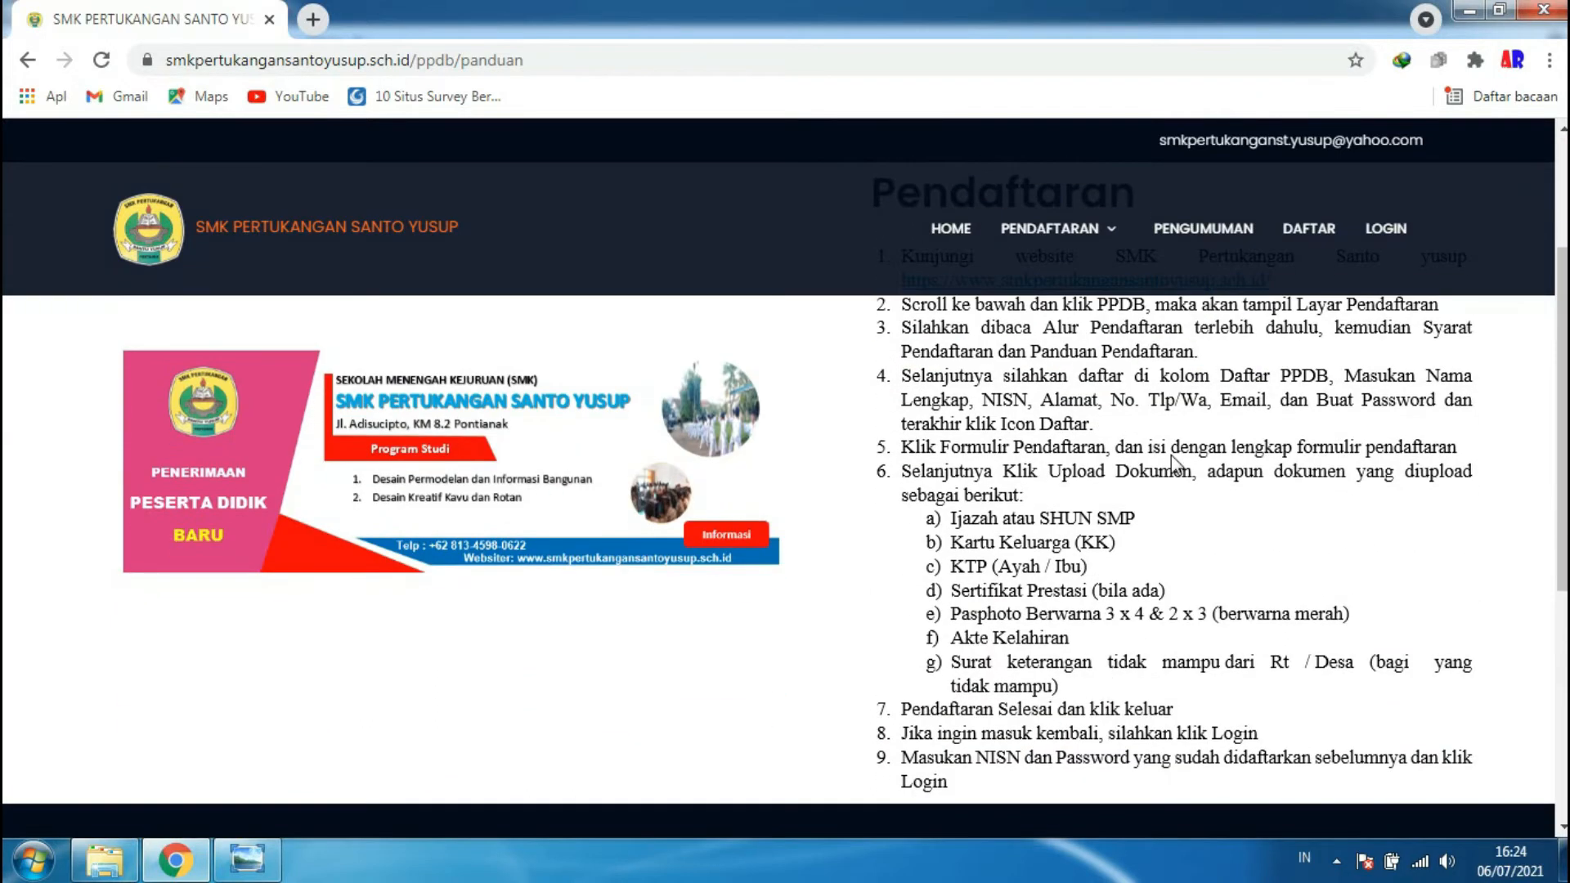
{"action": "scroll", "coordinate": [1100, 399], "scroll_direction": "up", "scroll_amount": 1}
{"action": "scroll", "coordinate": [1005, 556], "scroll_direction": "down", "scroll_amount": 2}
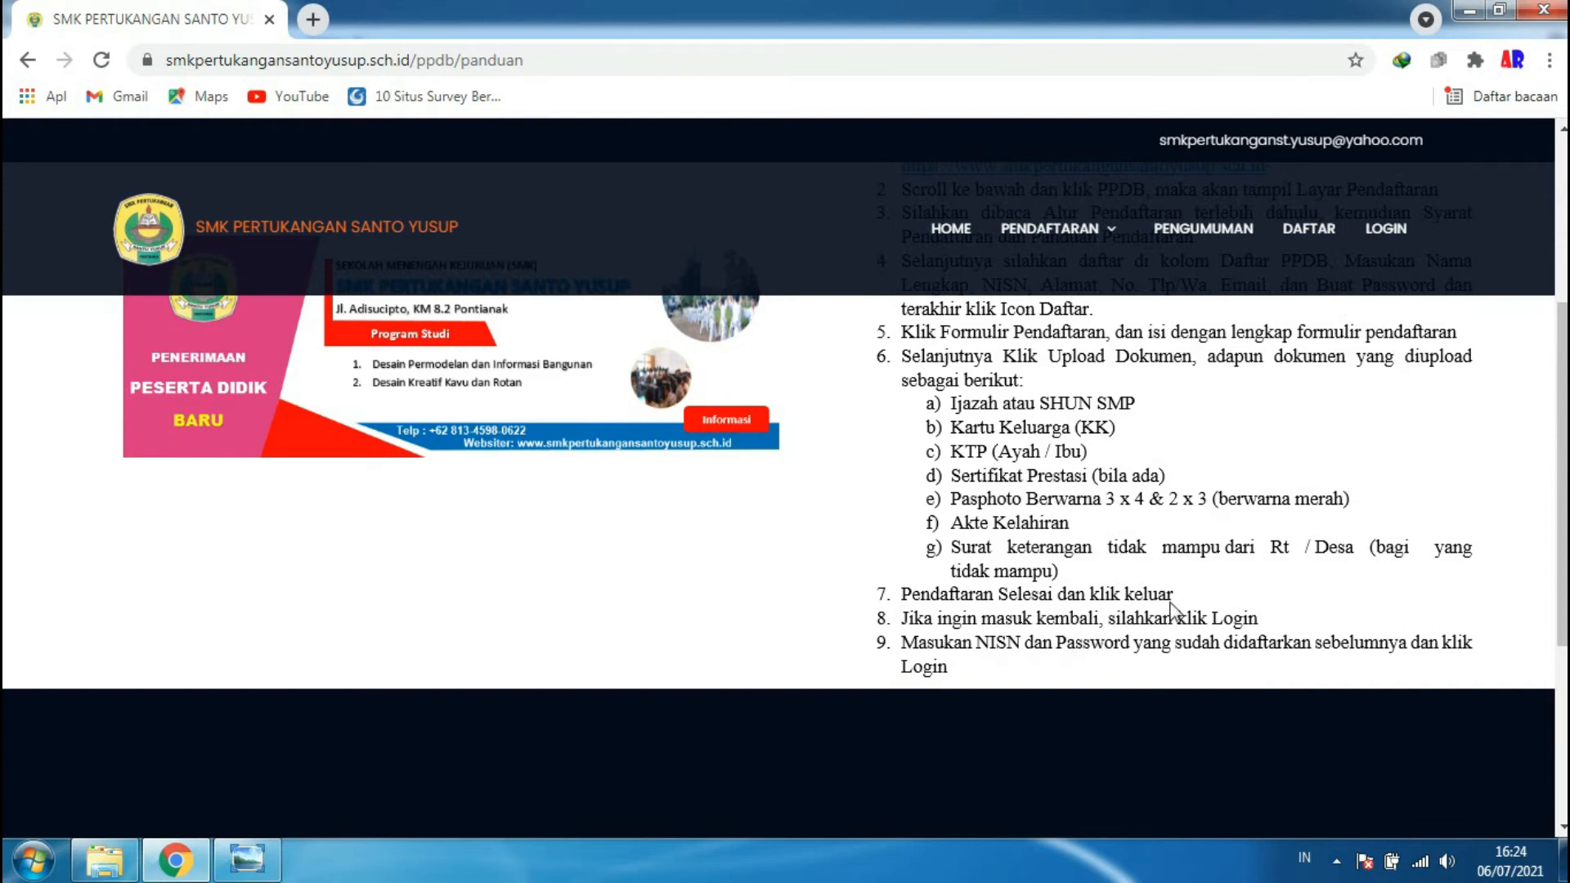
{"action": "scroll", "coordinate": [1172, 609], "scroll_direction": "up", "scroll_amount": 5}
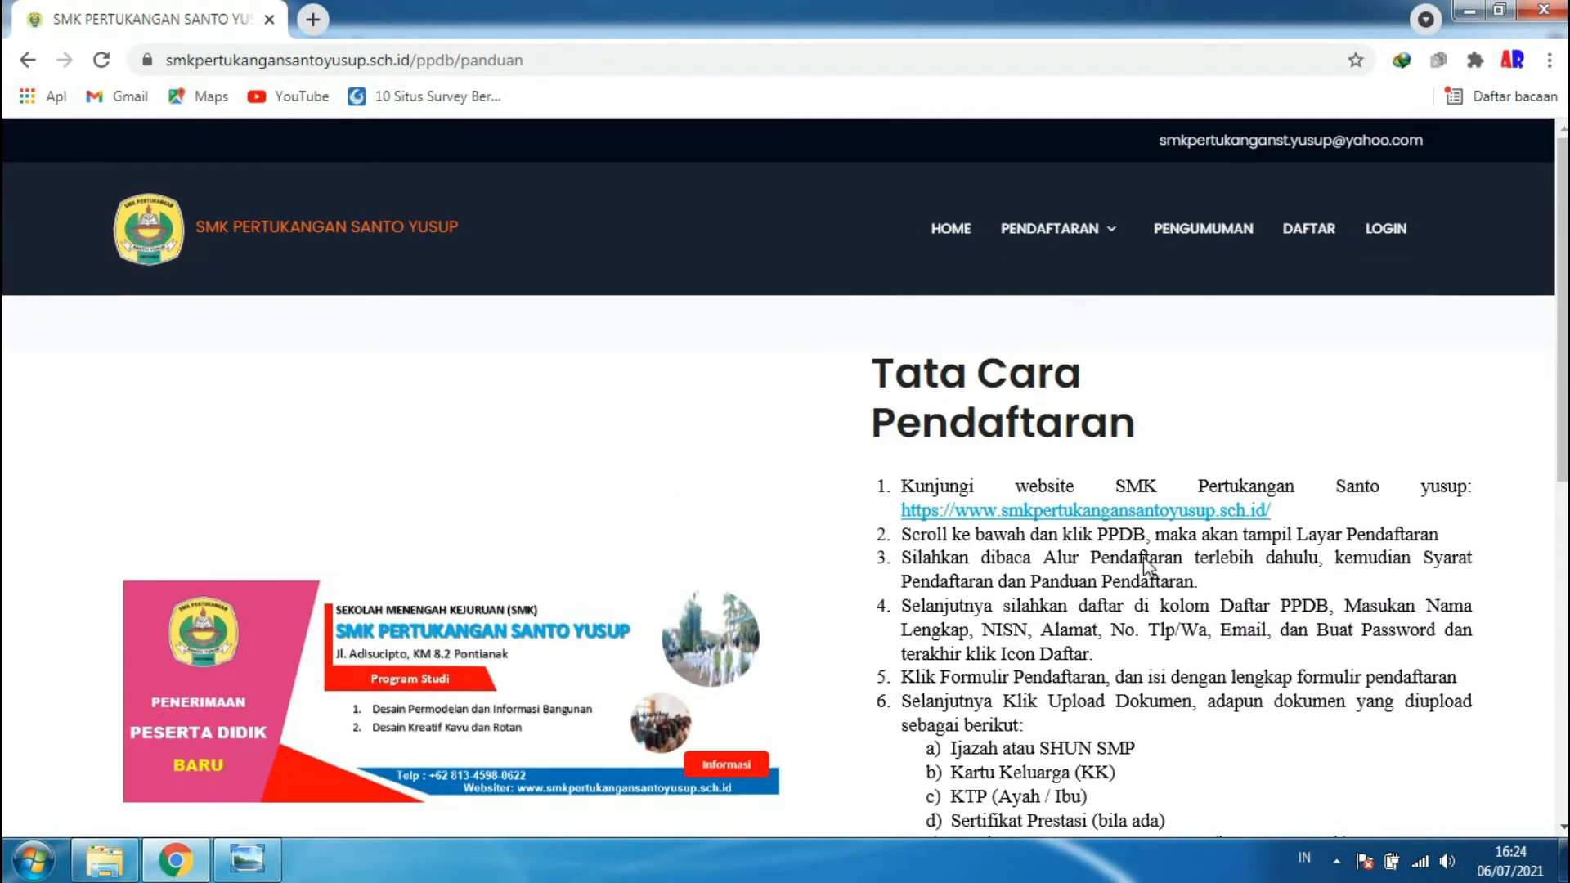
{"action": "scroll", "coordinate": [1148, 564], "scroll_direction": "down", "scroll_amount": 3}
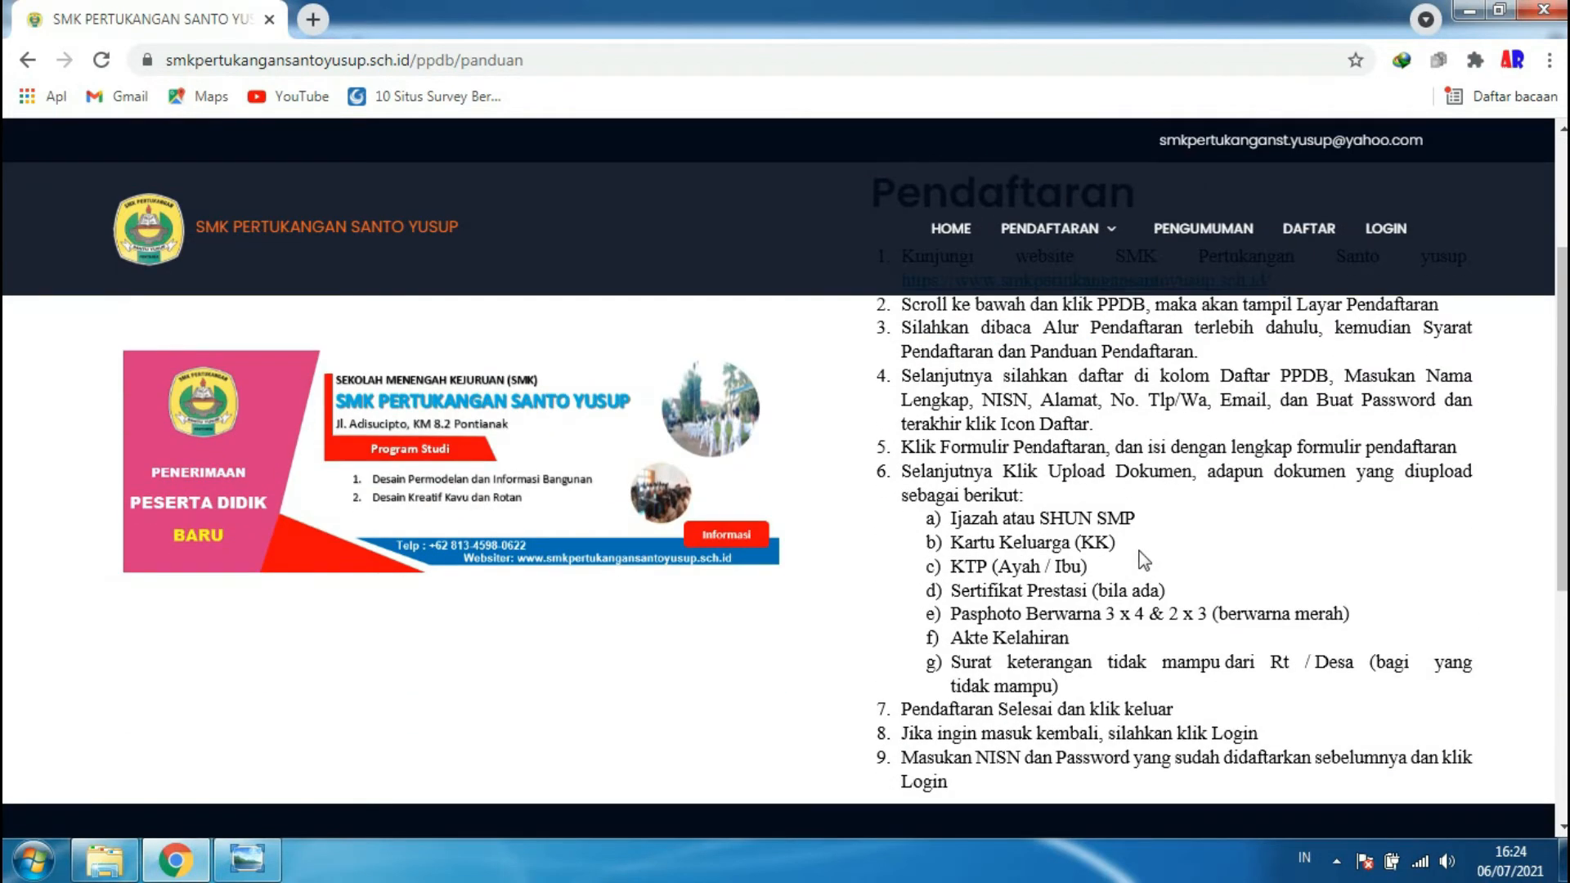
{"action": "scroll", "coordinate": [1147, 564], "scroll_direction": "up", "scroll_amount": 3}
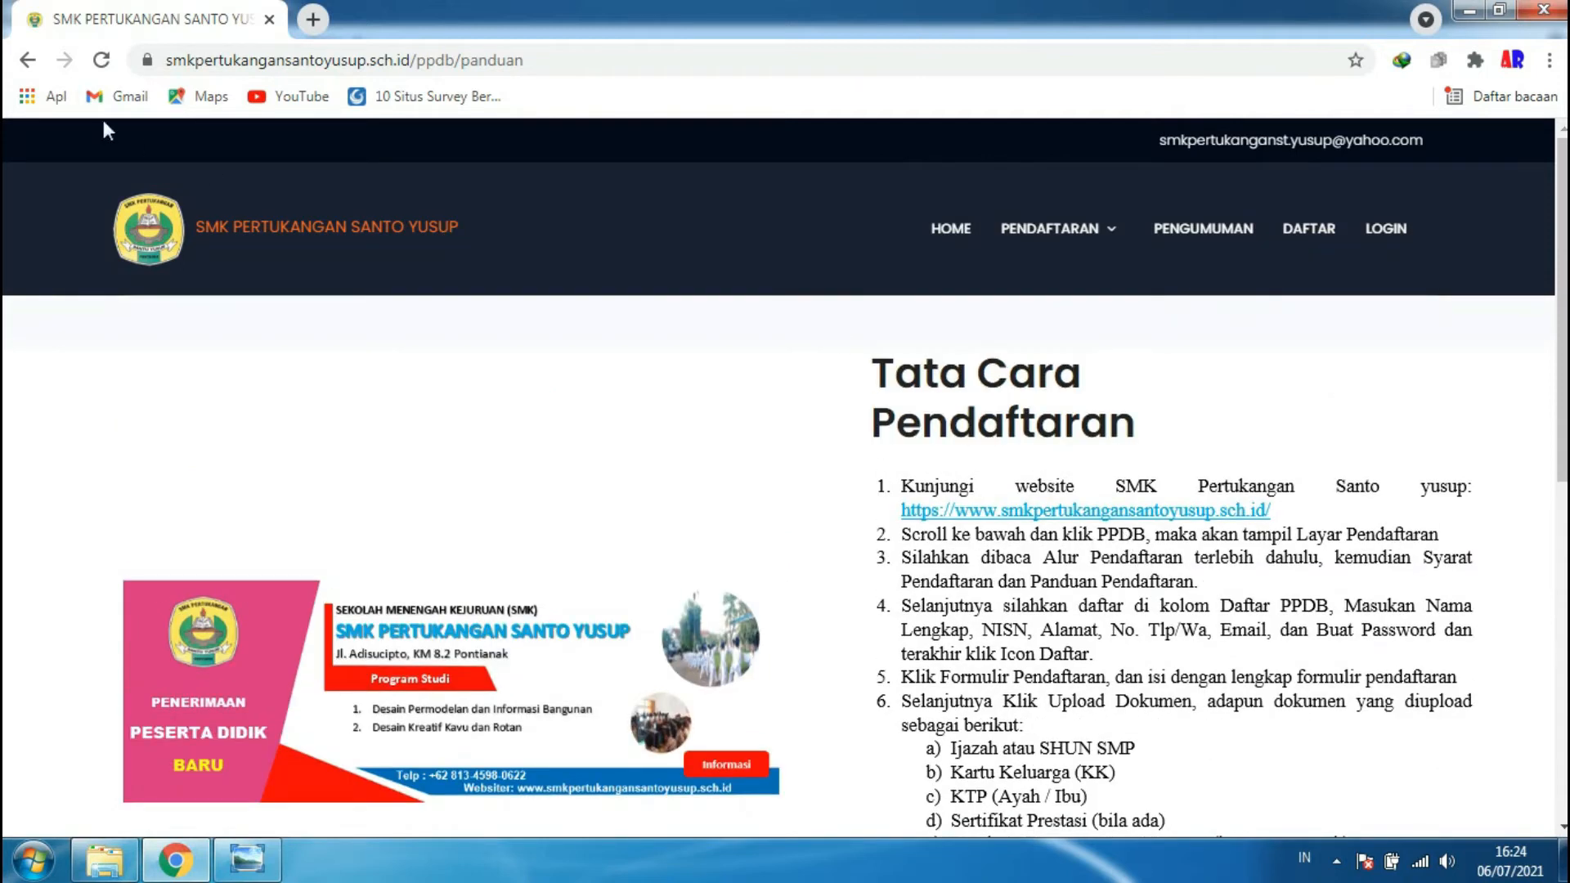
- Go back to the PPDB page and scroll down to the empty Daftar PPDB form
{"action": "left_click", "coordinate": [20, 64]}
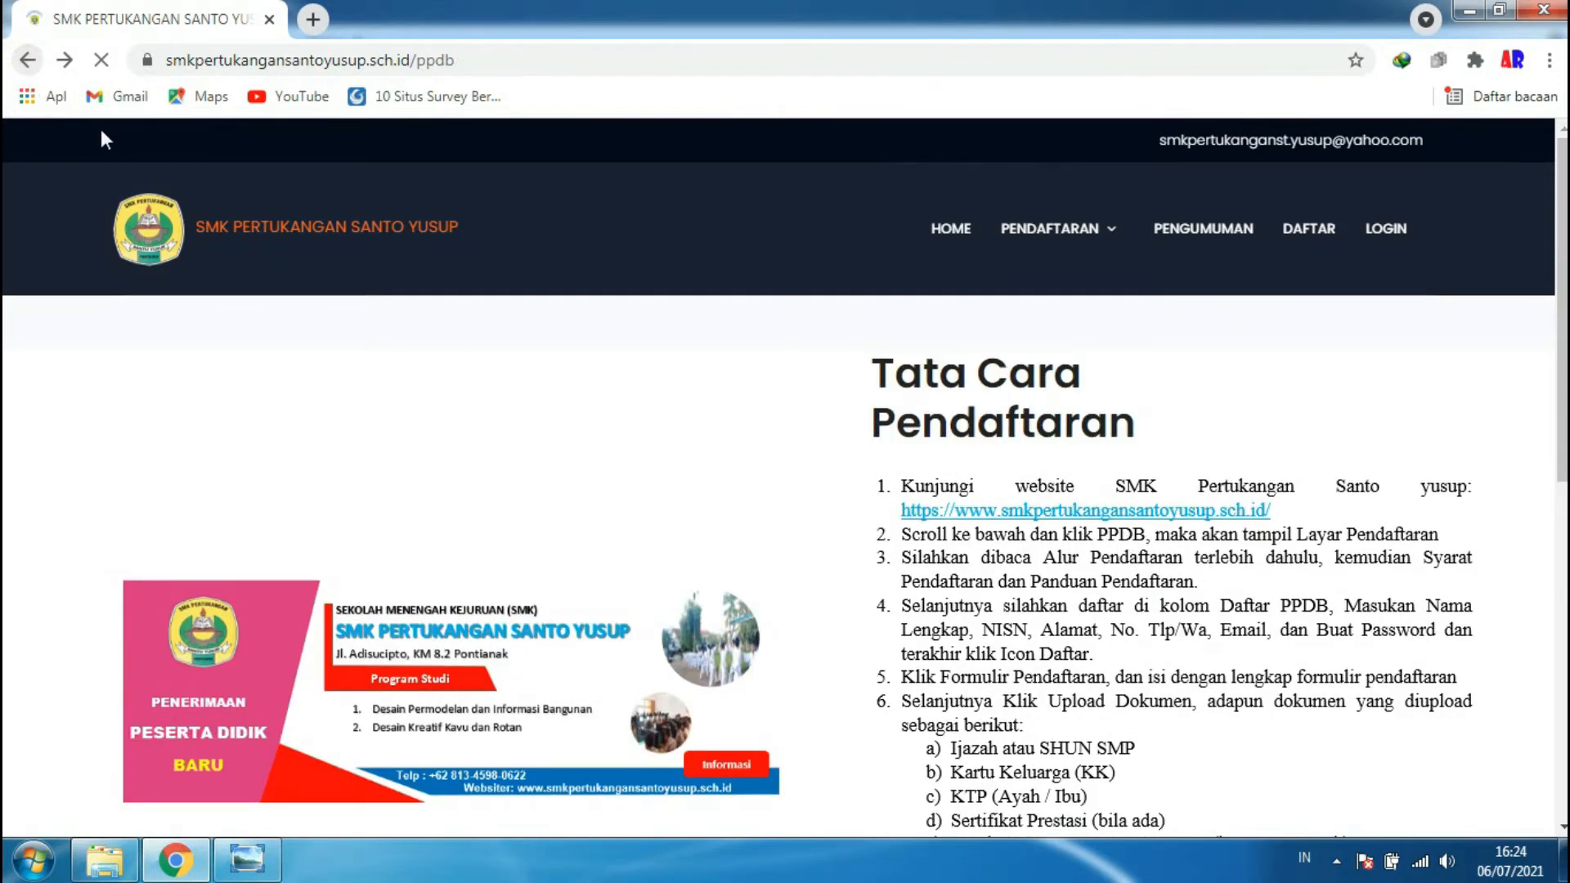
{"action": "scroll", "coordinate": [899, 613], "scroll_direction": "down", "scroll_amount": 1}
{"action": "scroll", "coordinate": [900, 613], "scroll_direction": "down", "scroll_amount": 5}
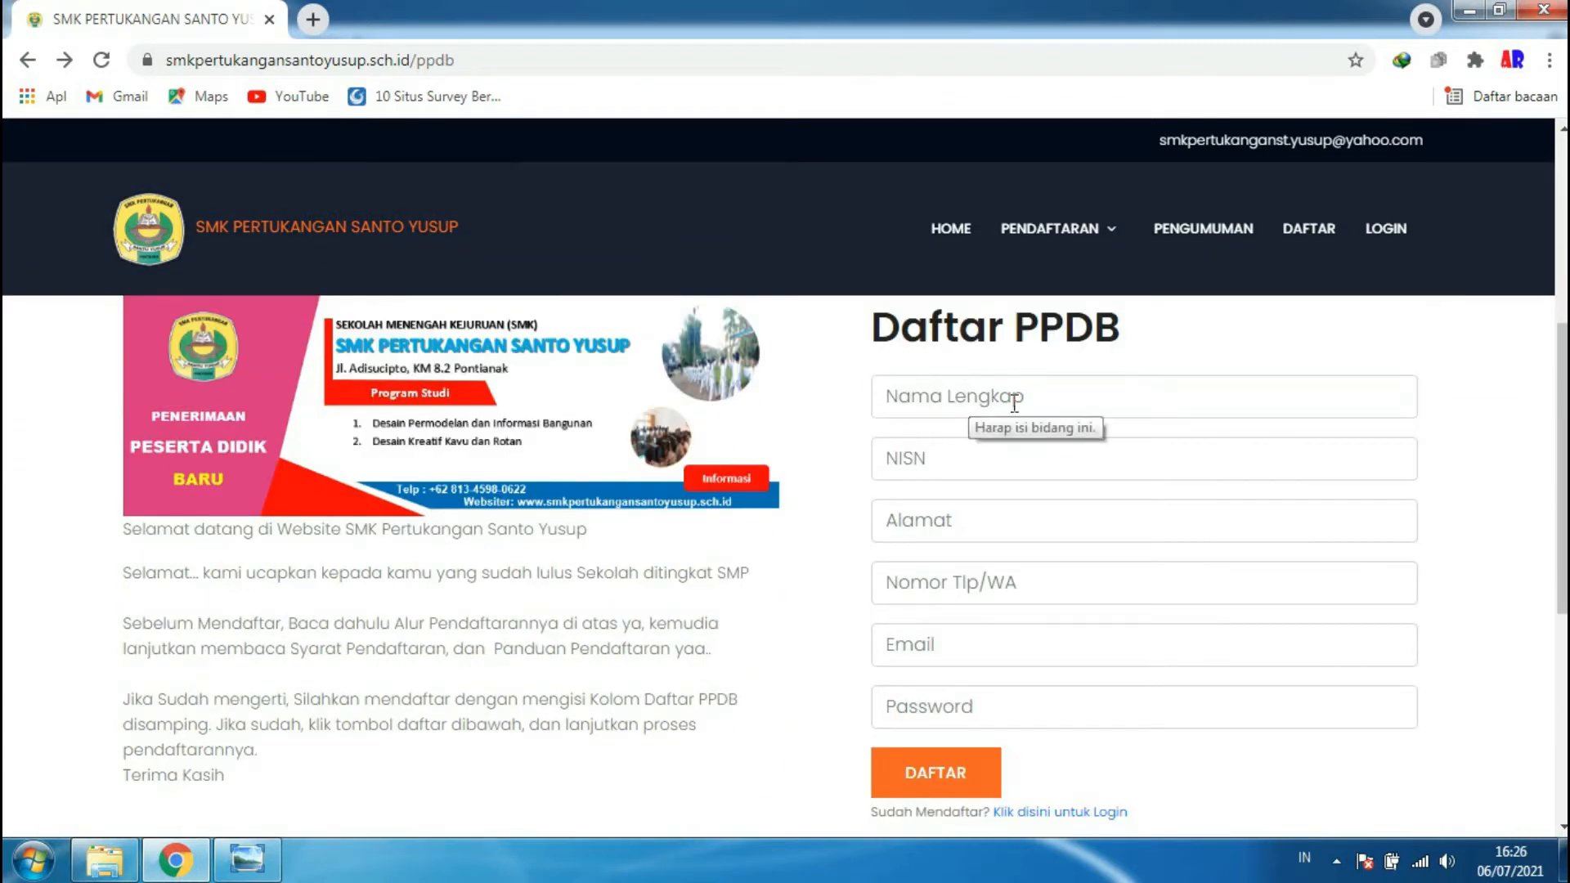
- Enter the applicant's full name, NISN, address and phone/WhatsApp number, and choose the saved e-mail
{"action": "left_click", "coordinate": [1052, 400]}
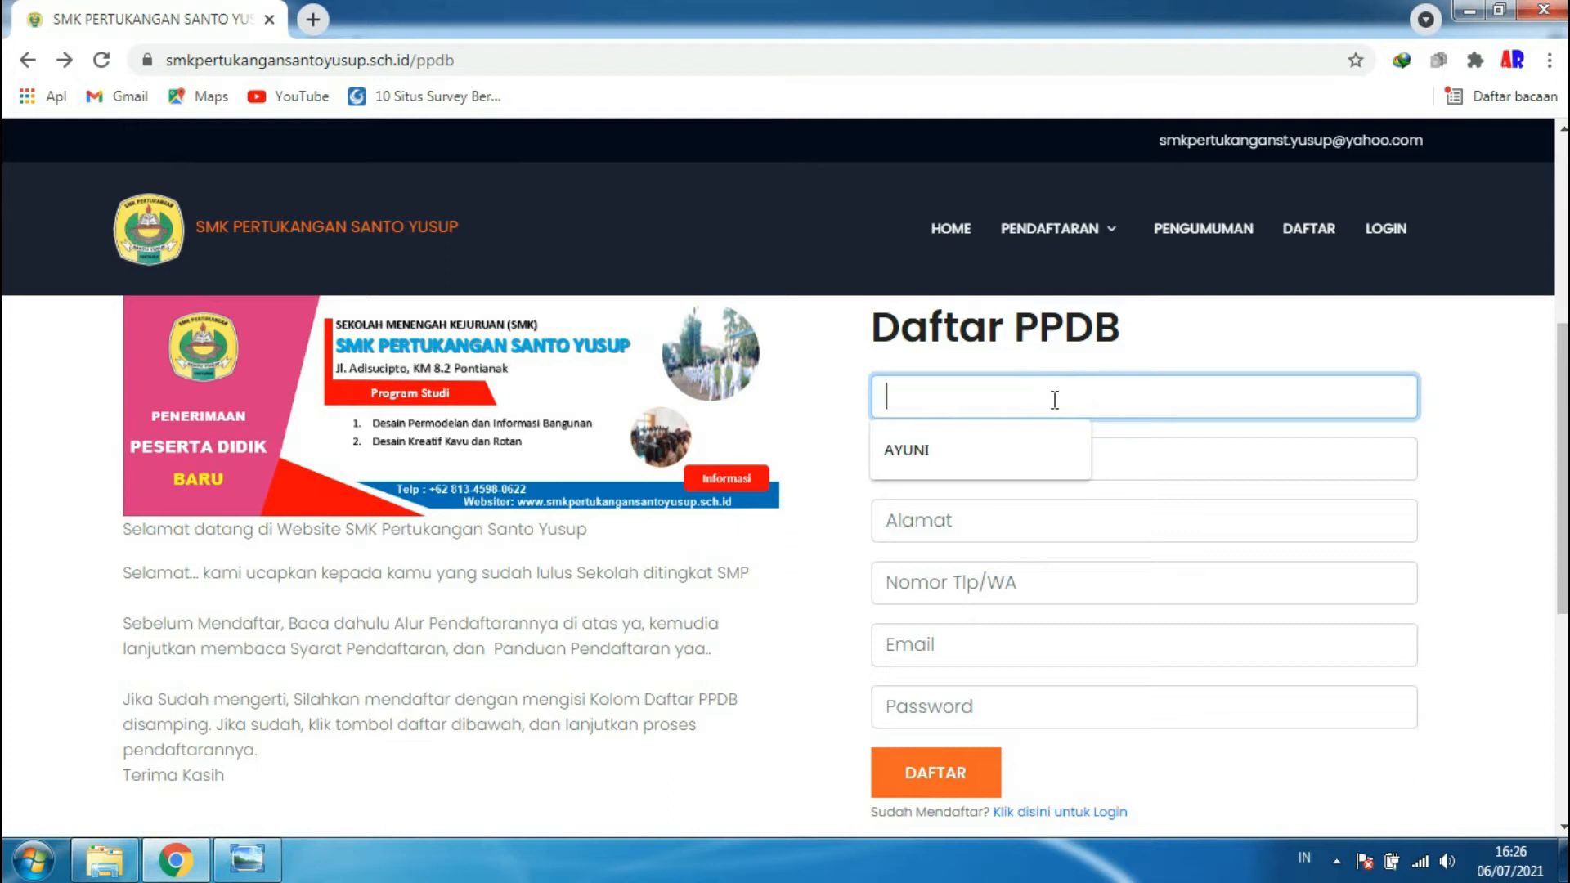
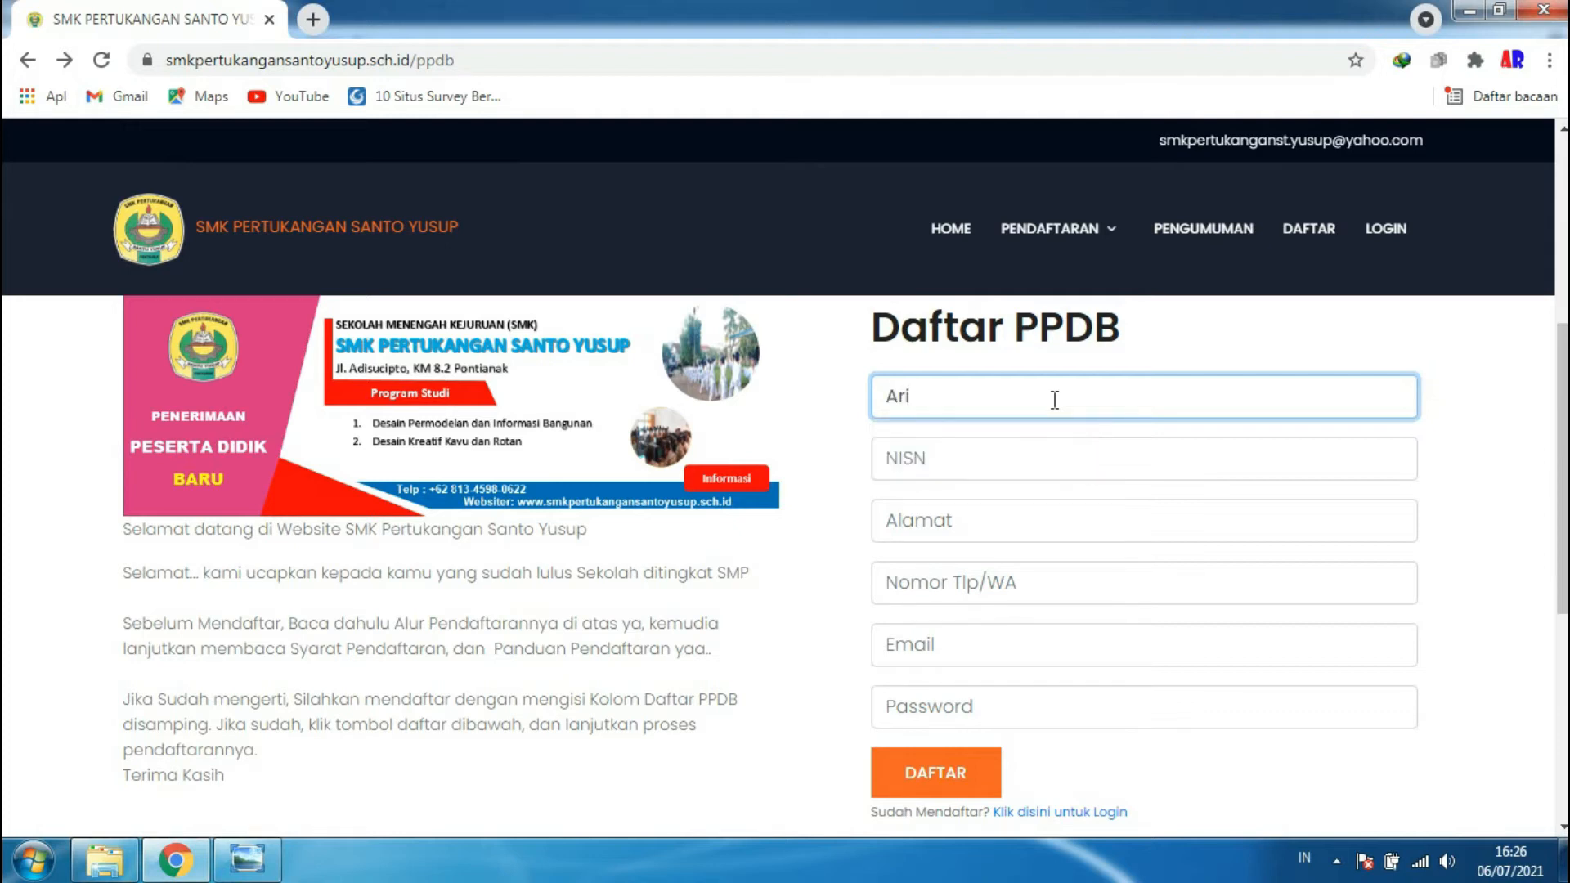
{"action": "left_click", "coordinate": [1000, 454]}
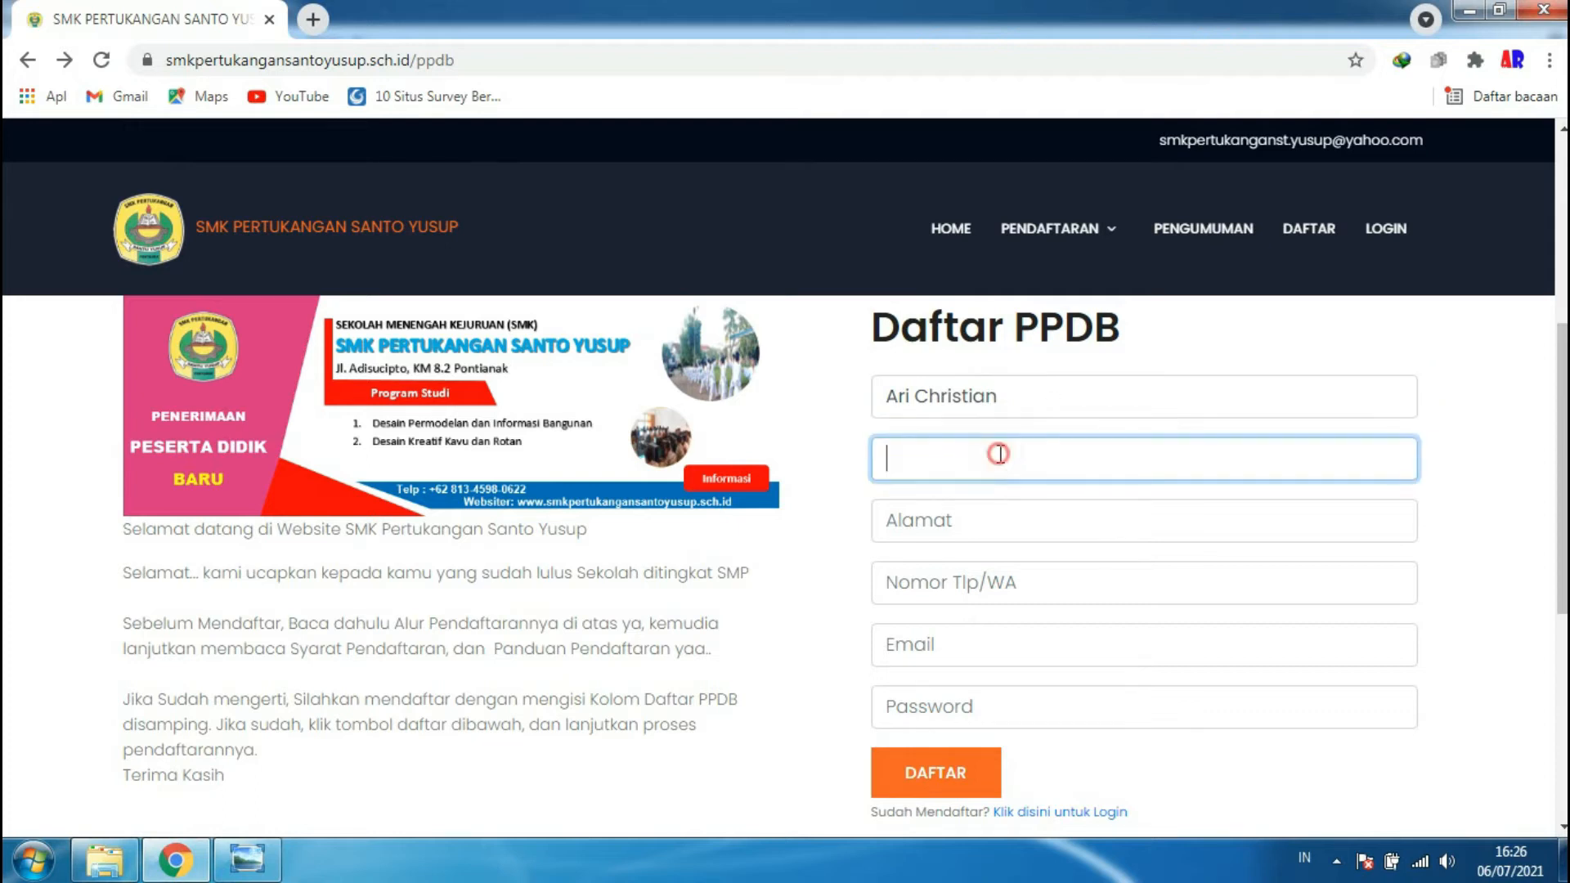
{"action": "type", "text": "1234567891"}
{"action": "left_click", "coordinate": [980, 529]}
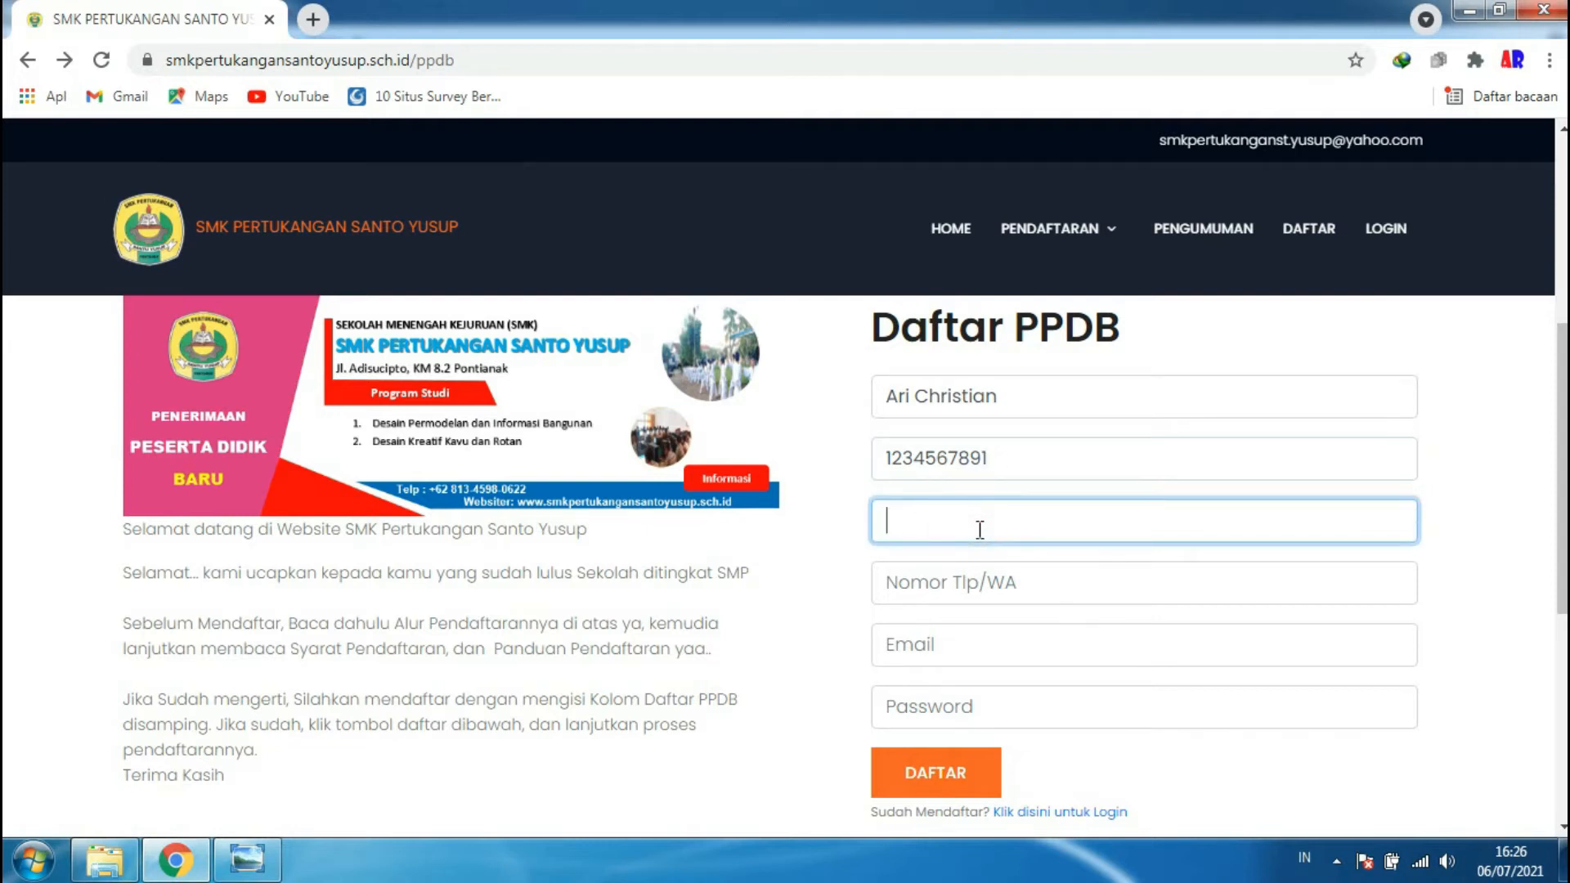
{"action": "type", "text": "Serukam"}
{"action": "left_click", "coordinate": [944, 579]}
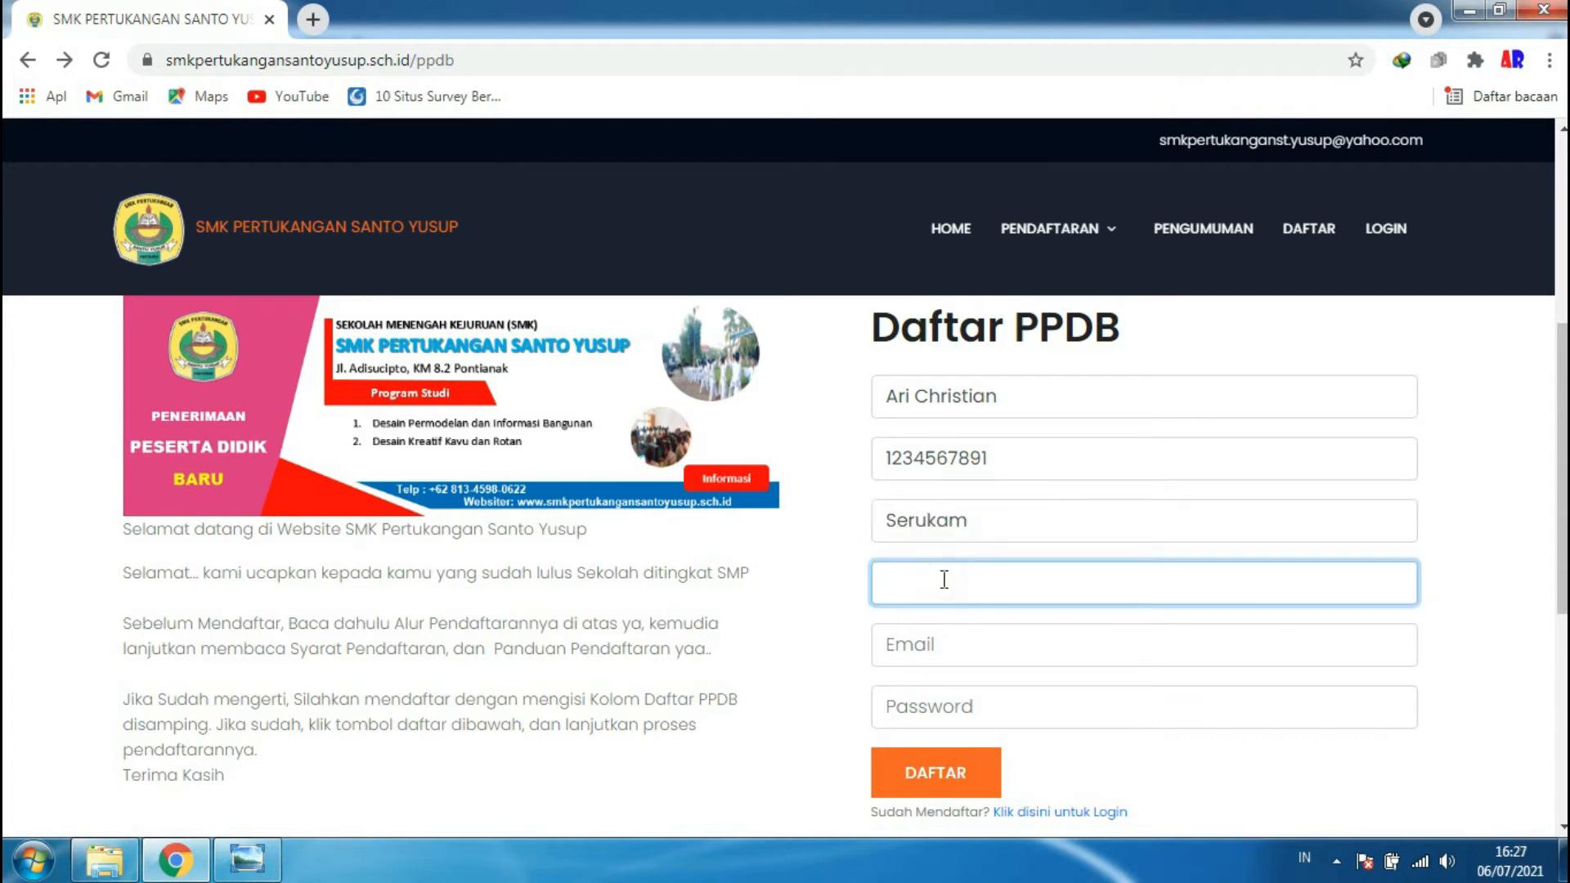
{"action": "left_click", "coordinate": [989, 650]}
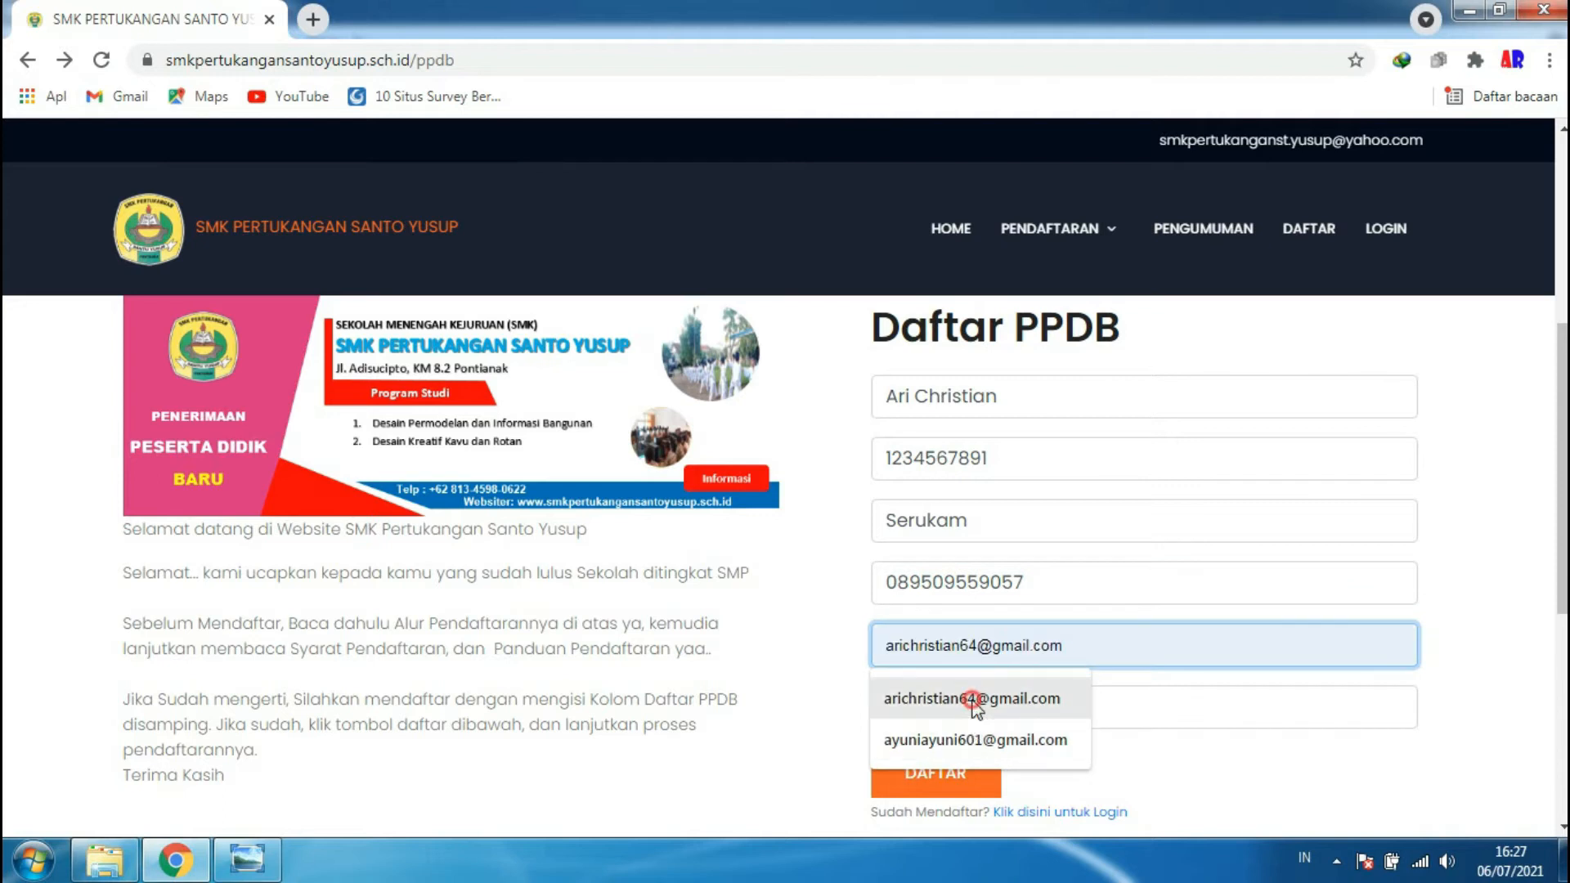
{"action": "left_click", "coordinate": [900, 700]}
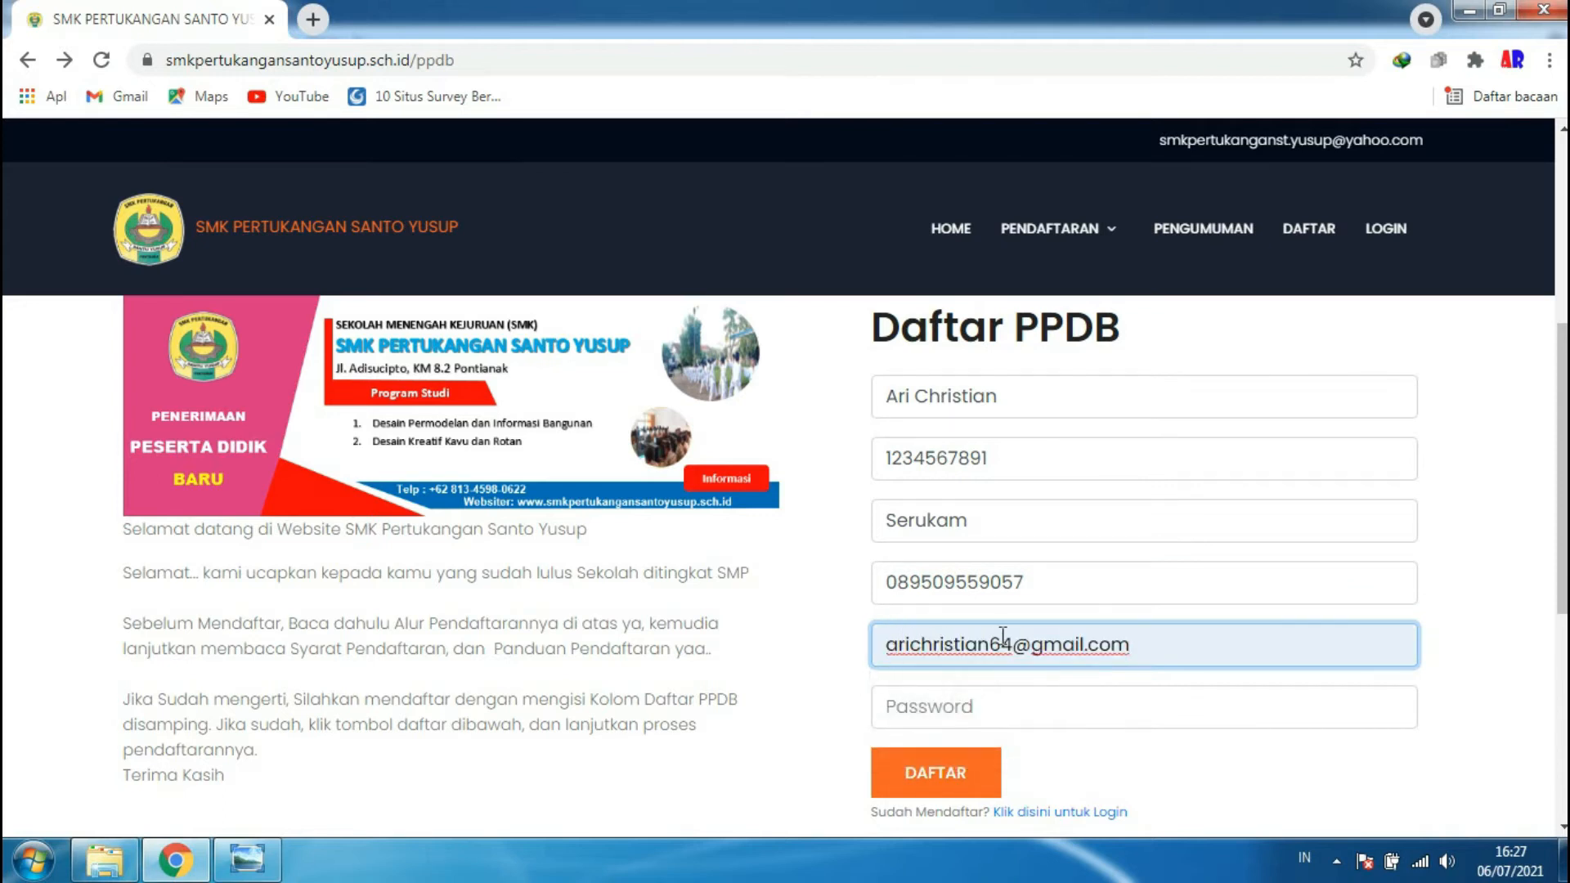
- Type the account password into the Password field and review the completed form
{"action": "left_click", "coordinate": [911, 704]}
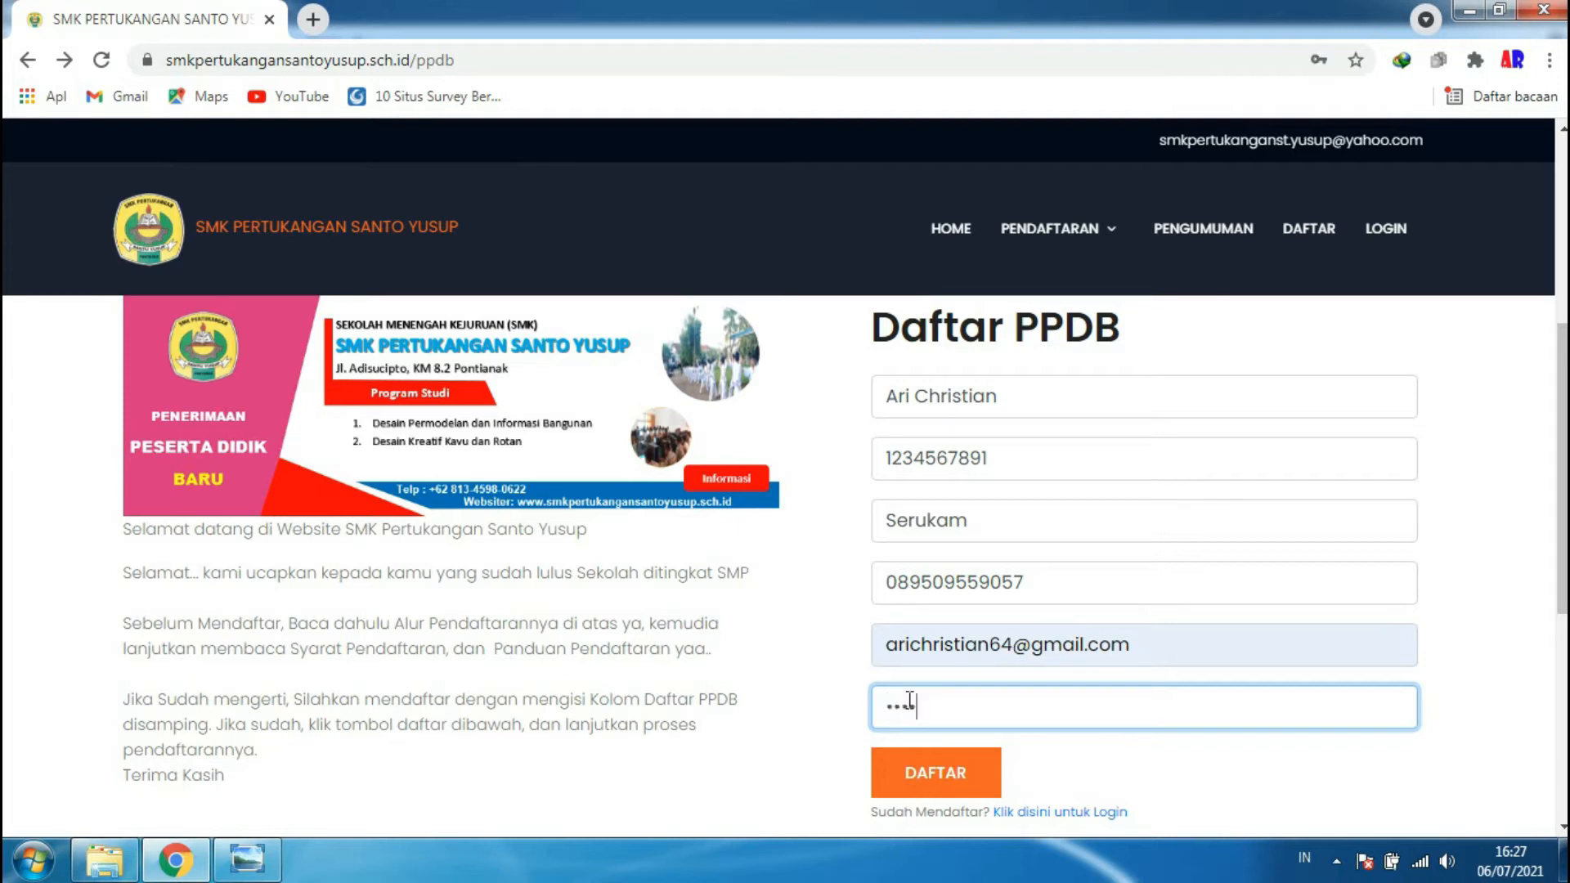
{"action": "type", "text": "***"}
{"action": "scroll", "coordinate": [1151, 572], "scroll_direction": "down", "scroll_amount": 1}
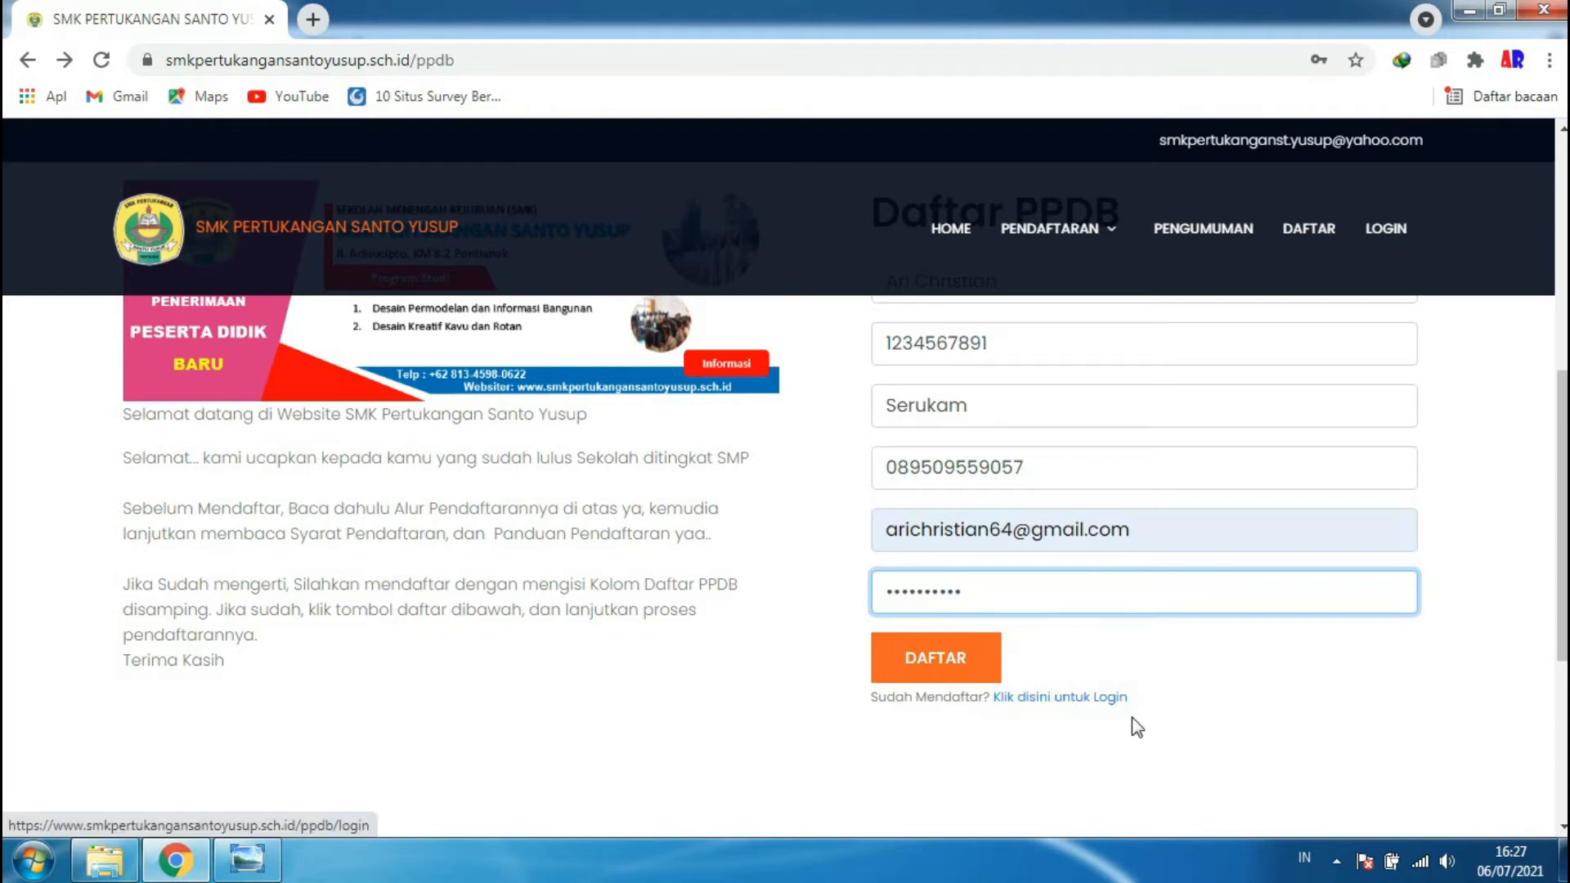
{"action": "scroll", "coordinate": [1088, 699], "scroll_direction": "up", "scroll_amount": 1}
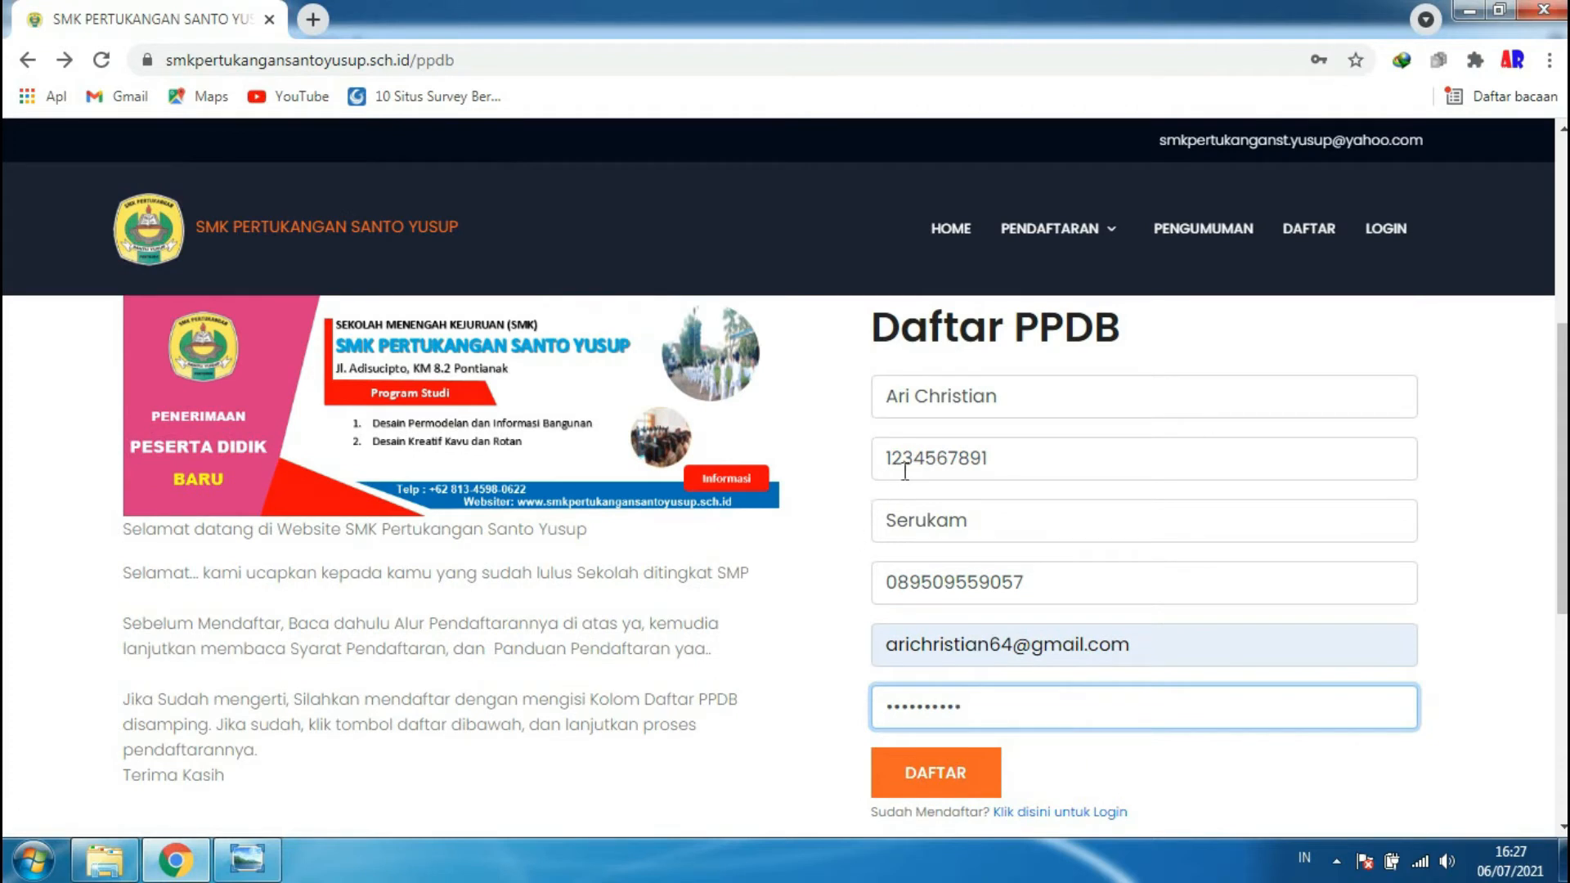
{"action": "left_click", "coordinate": [1018, 458]}
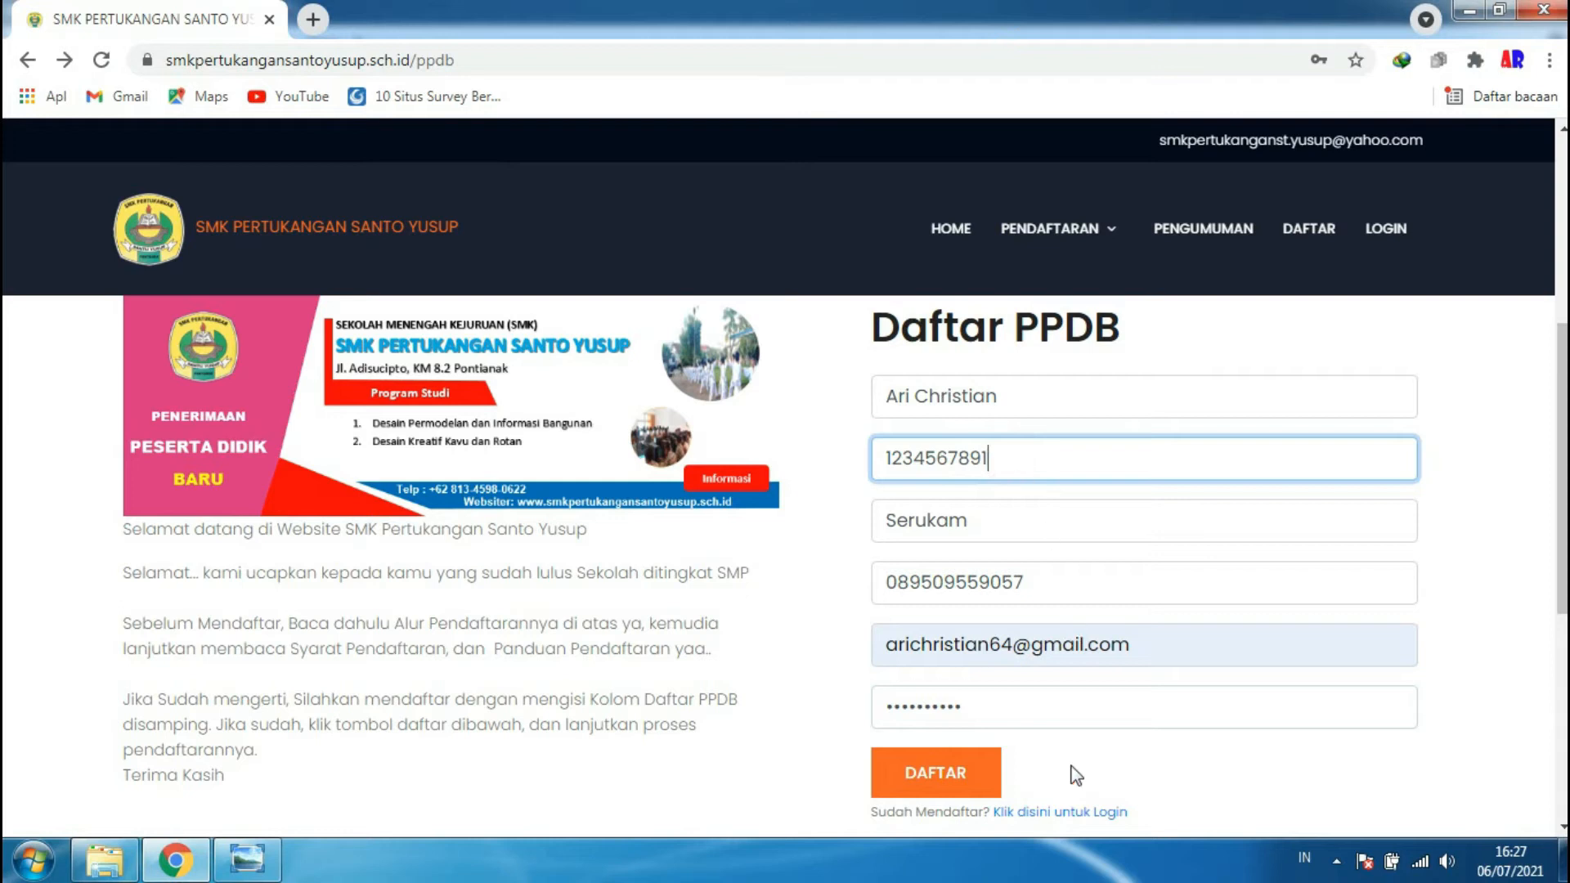
{"action": "left_click", "coordinate": [1003, 721]}
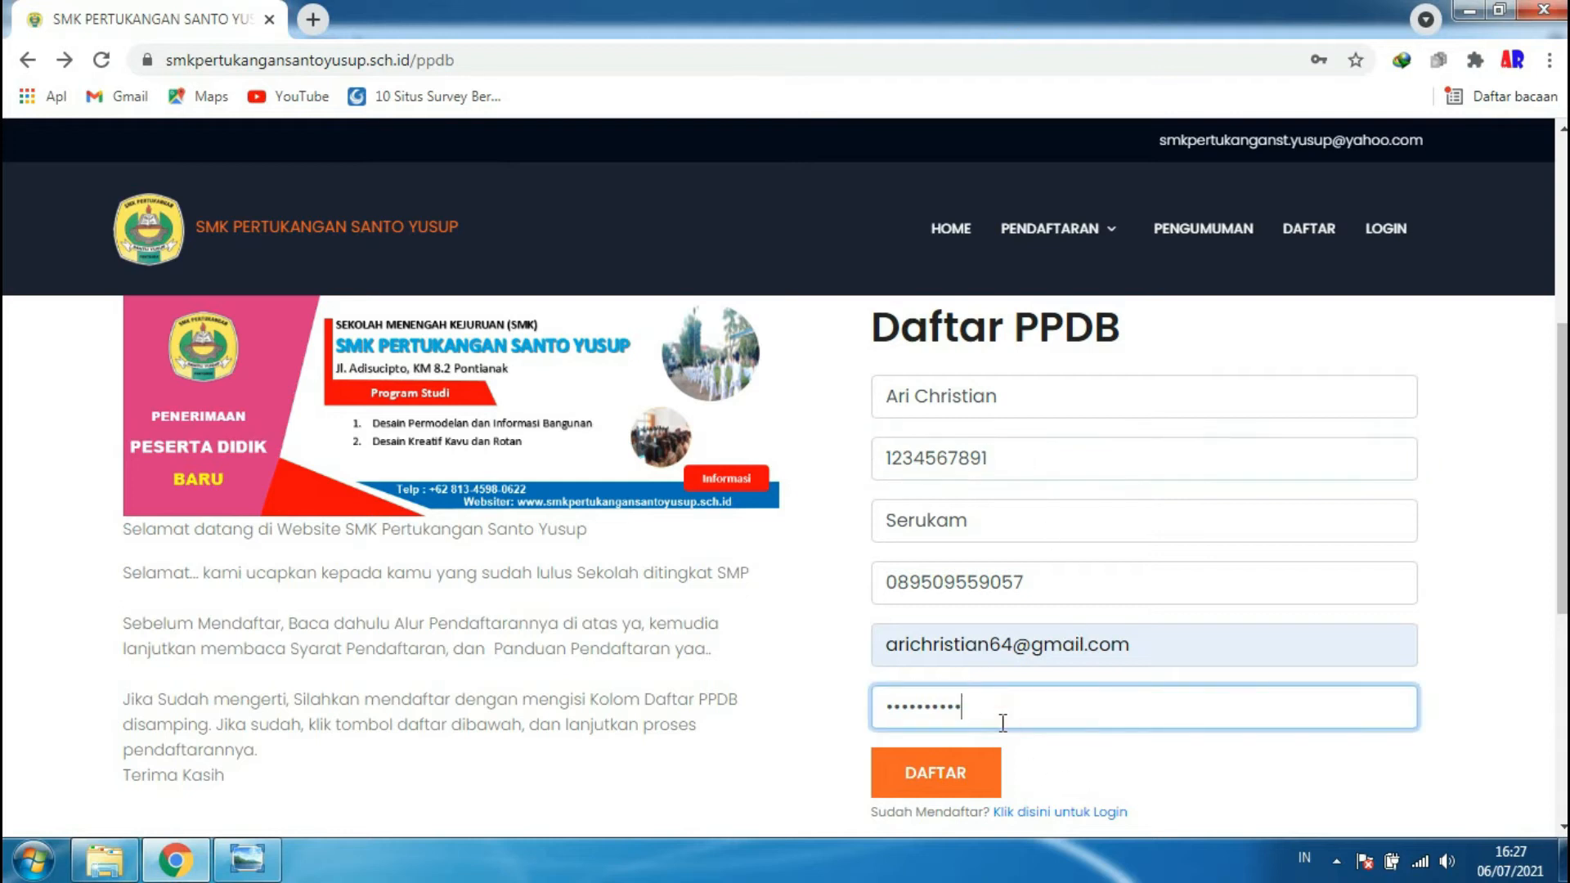
{"action": "scroll", "coordinate": [772, 740], "scroll_direction": "down", "scroll_amount": 2}
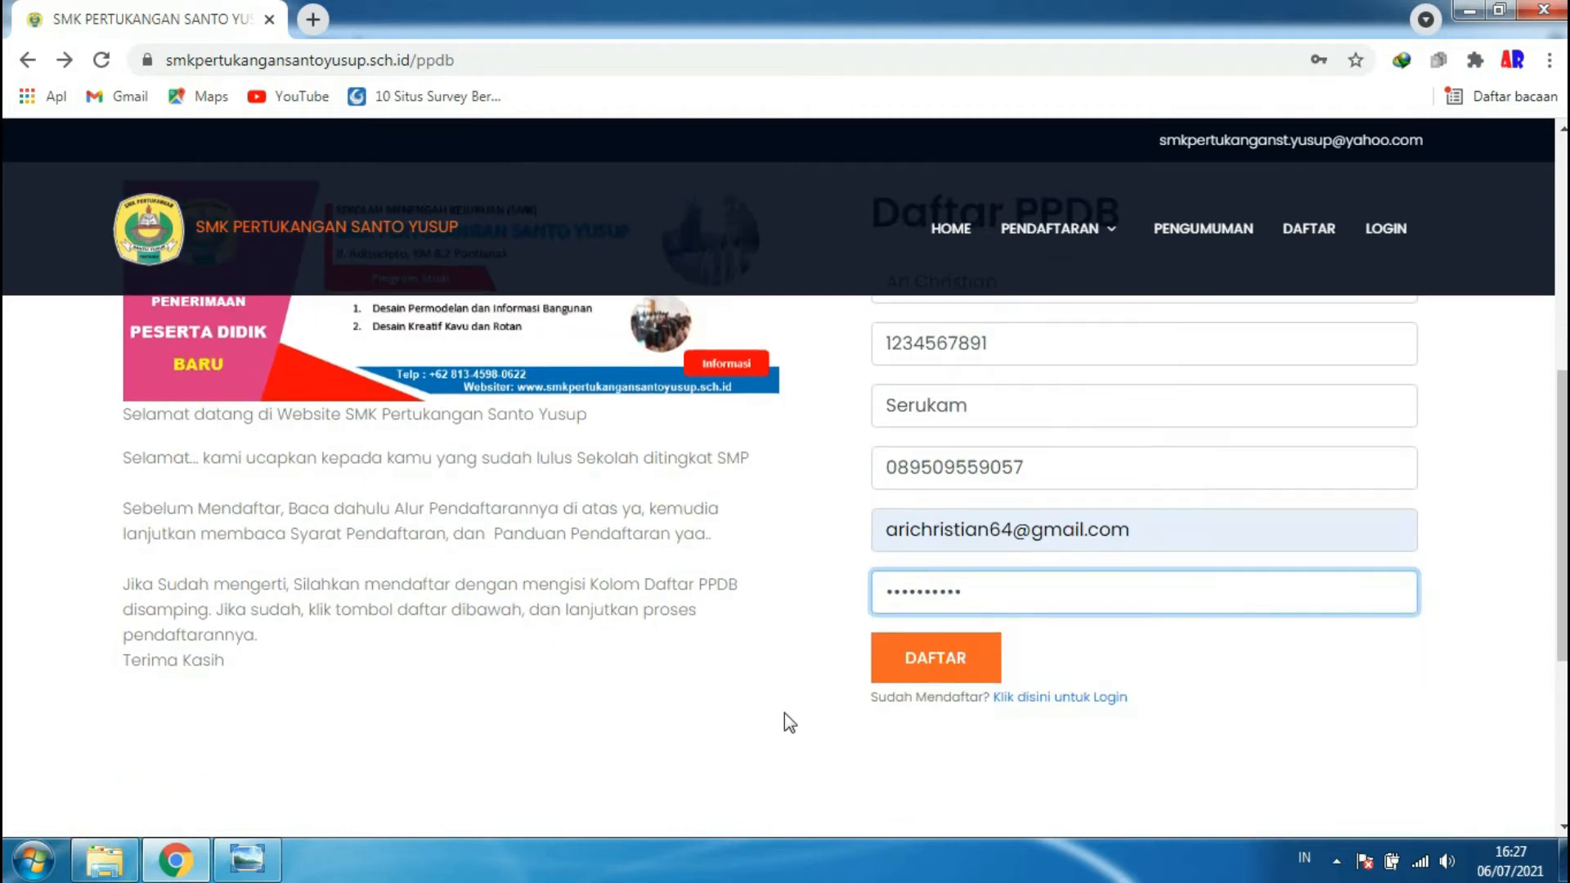
- Submit the registration with DAFTAR and open Formulir Pendaftaran from the member menu
{"action": "left_click", "coordinate": [918, 664]}
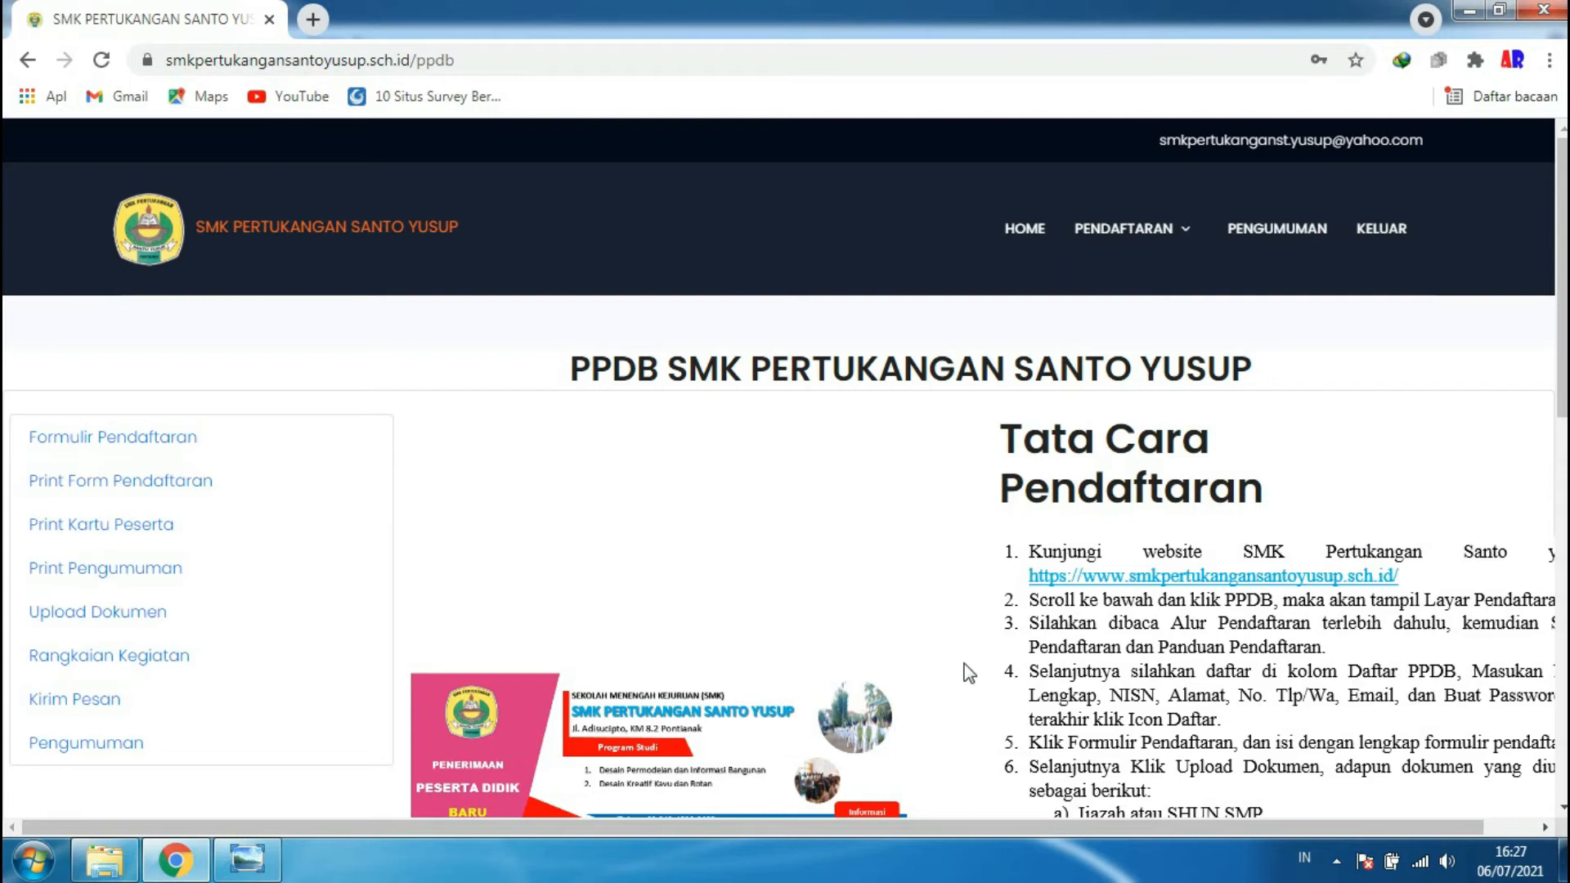
{"action": "scroll", "coordinate": [765, 579], "scroll_direction": "down", "scroll_amount": 5}
{"action": "scroll", "coordinate": [769, 581], "scroll_direction": "up", "scroll_amount": 5}
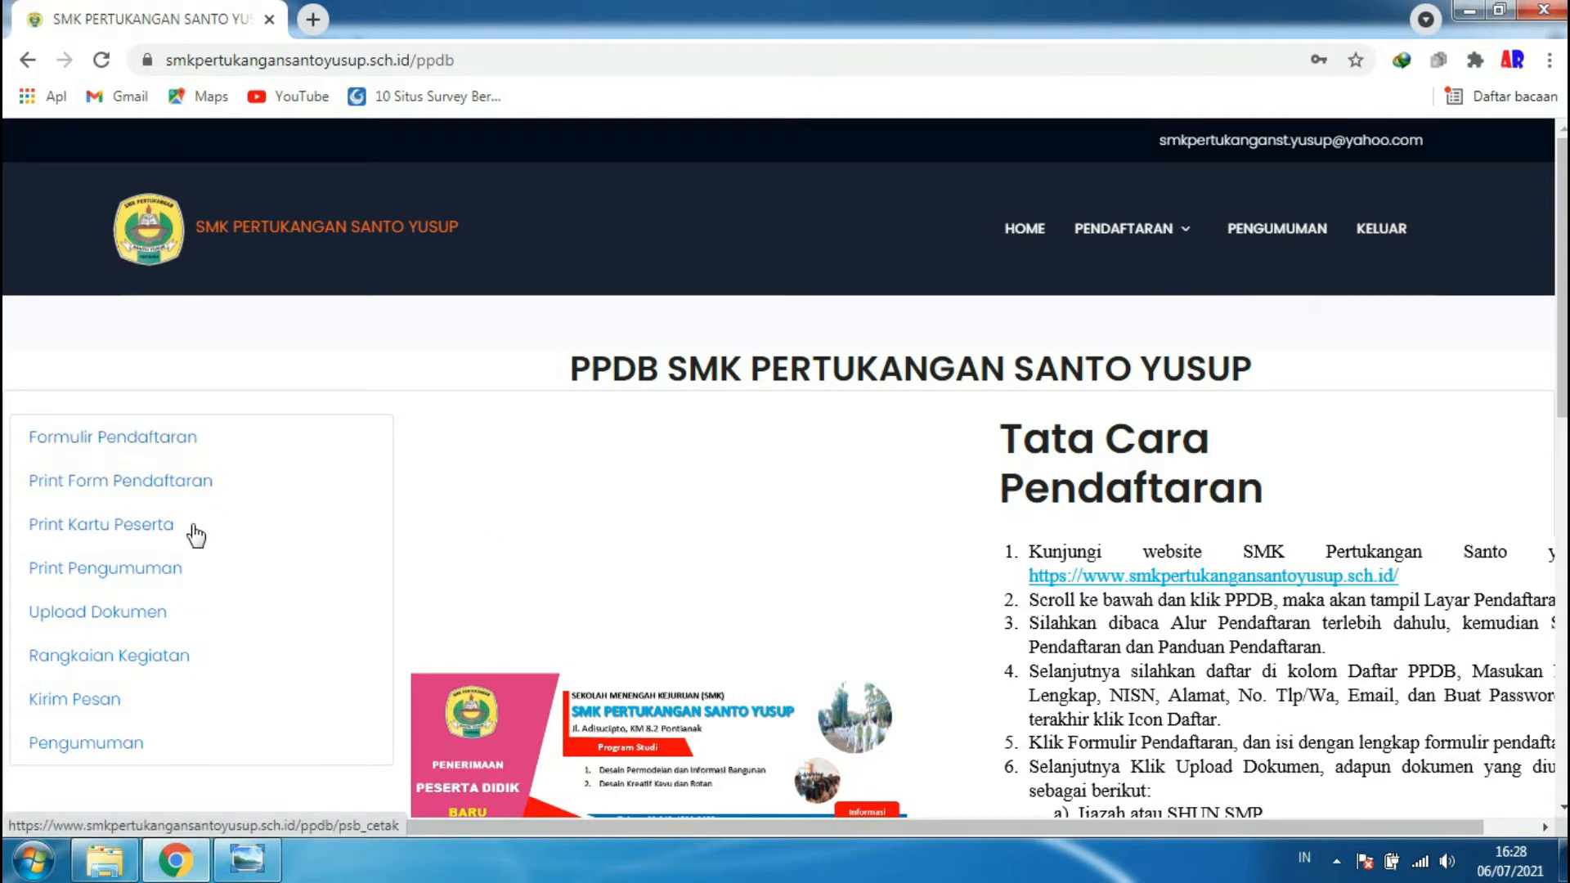
{"action": "left_click", "coordinate": [137, 446]}
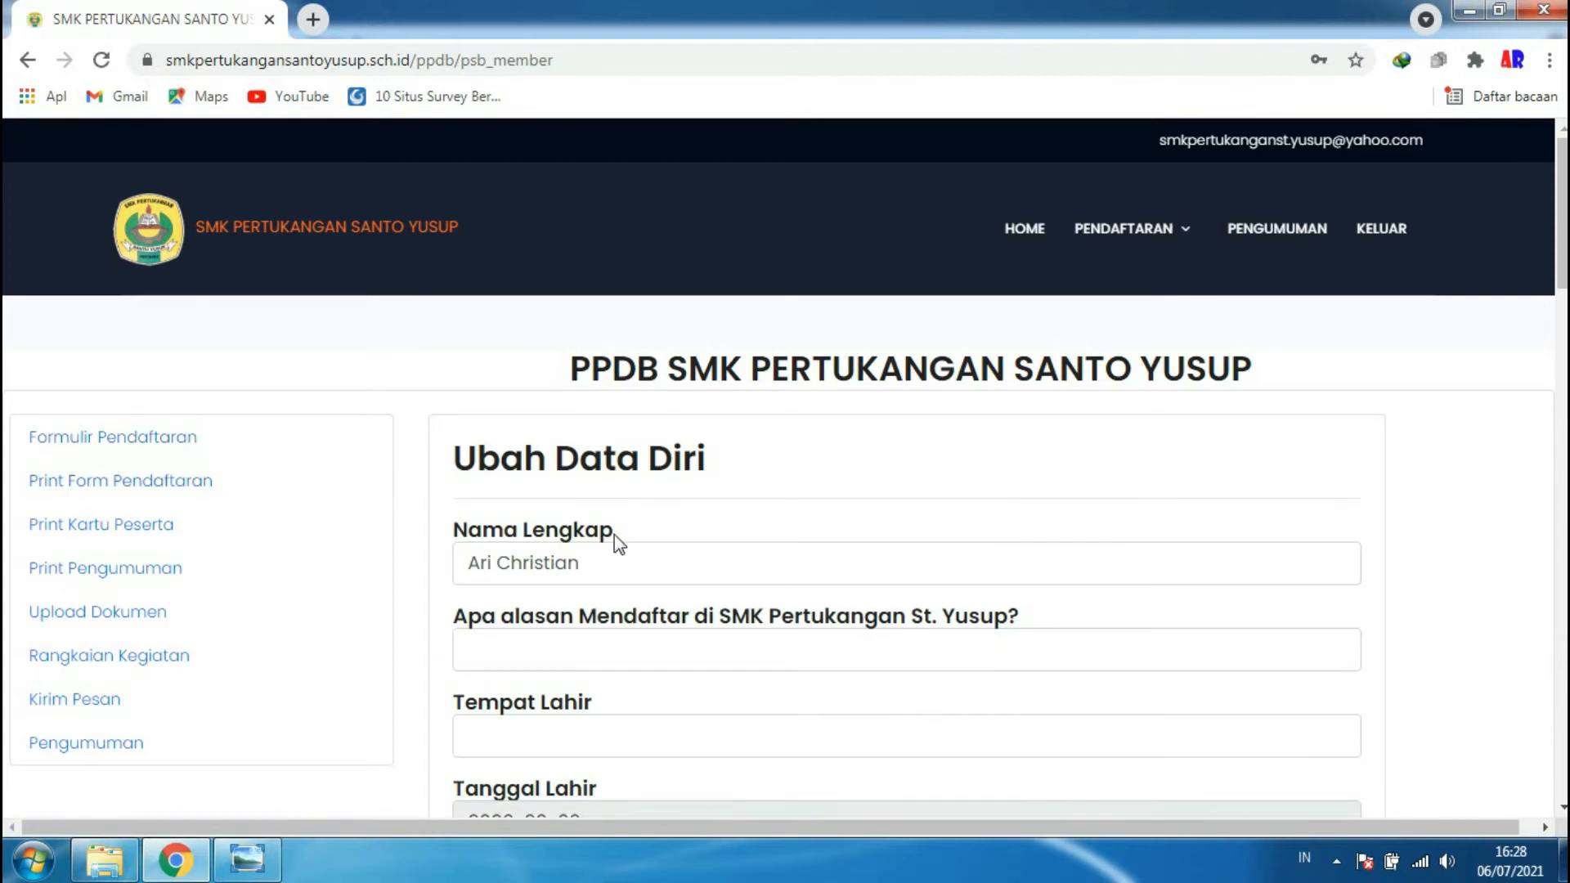
- Enter 'ingin jadi arsitek' as the reason for enrolling and fill in the place of birth
{"action": "scroll", "coordinate": [642, 548], "scroll_direction": "down", "scroll_amount": 1}
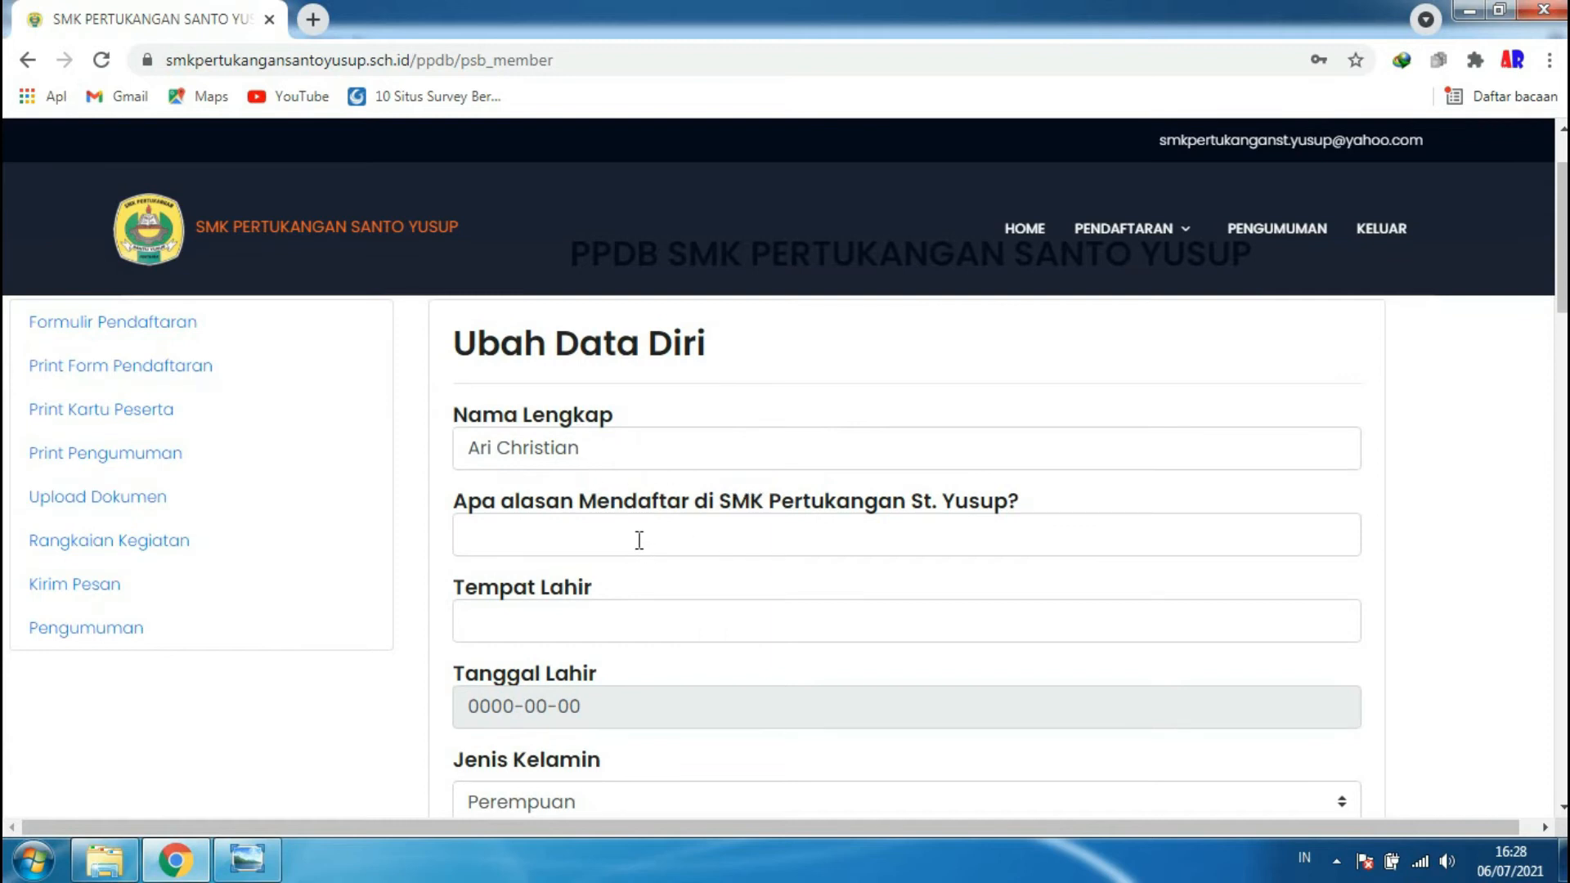
{"action": "left_click", "coordinate": [640, 540]}
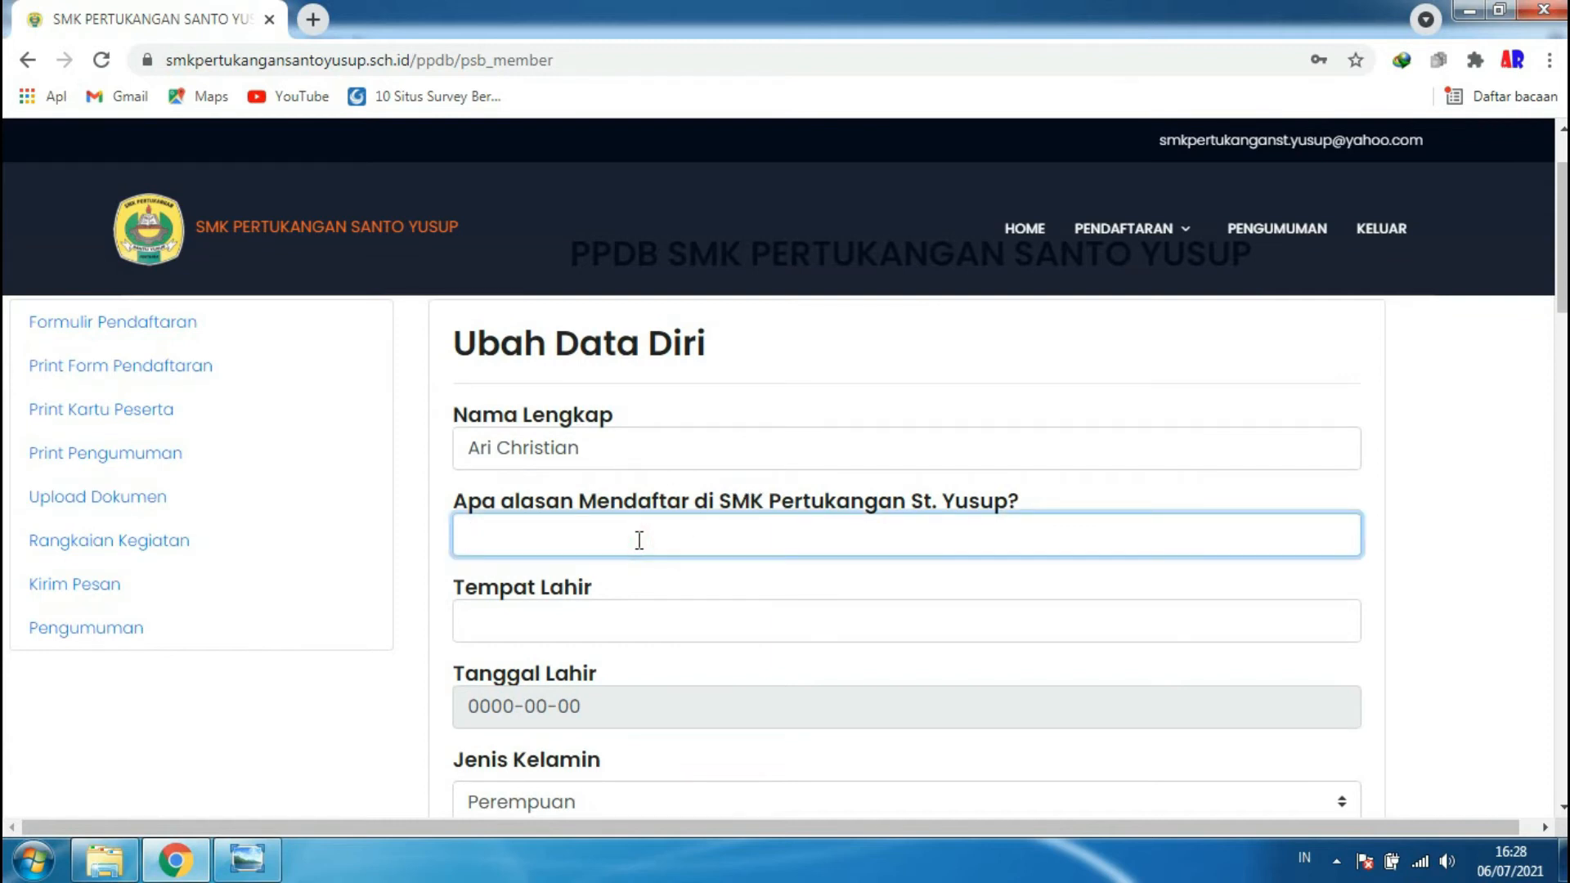
{"action": "type", "text": "ingin jadi ar"}
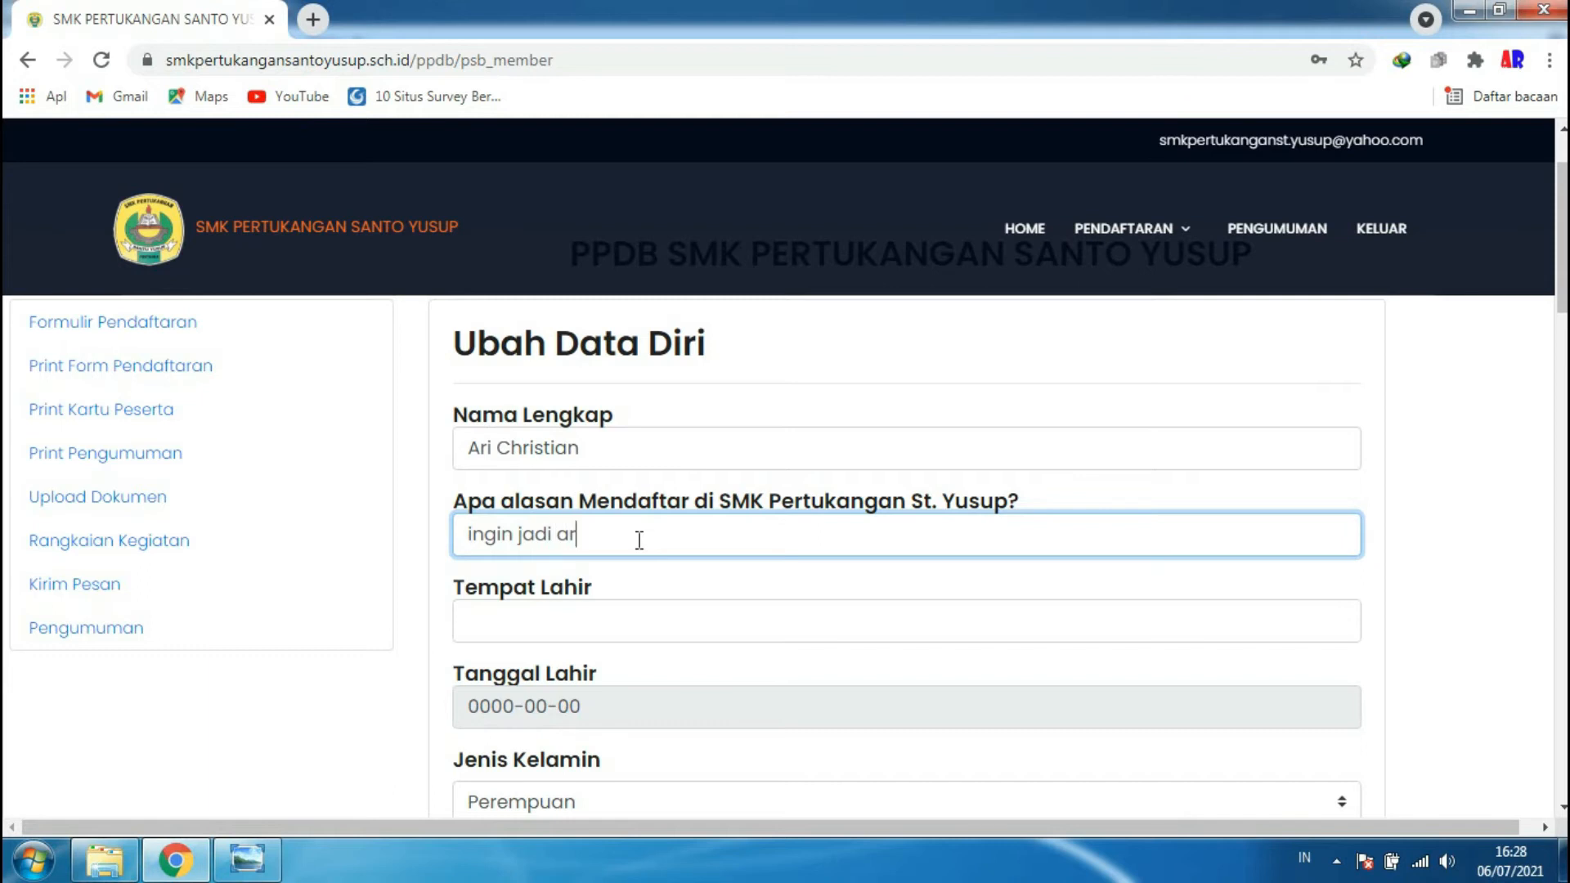
{"action": "type", "text": "sitek"}
{"action": "left_click", "coordinate": [550, 624]}
{"action": "type", "text": "S"}
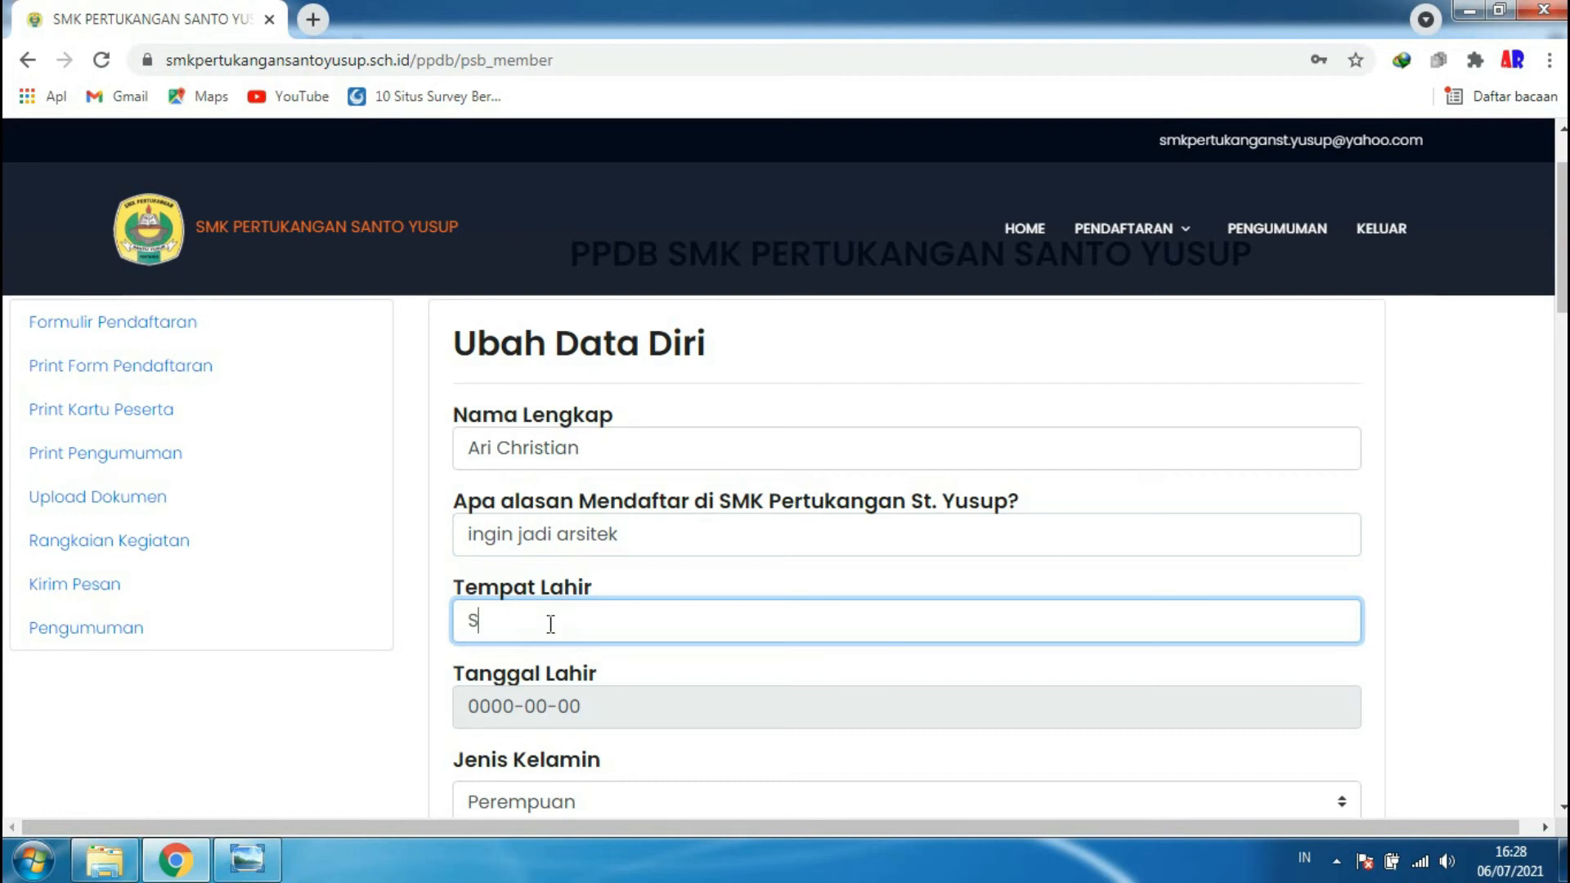
{"action": "type", "text": "erukam"}
{"action": "left_click", "coordinate": [534, 697]}
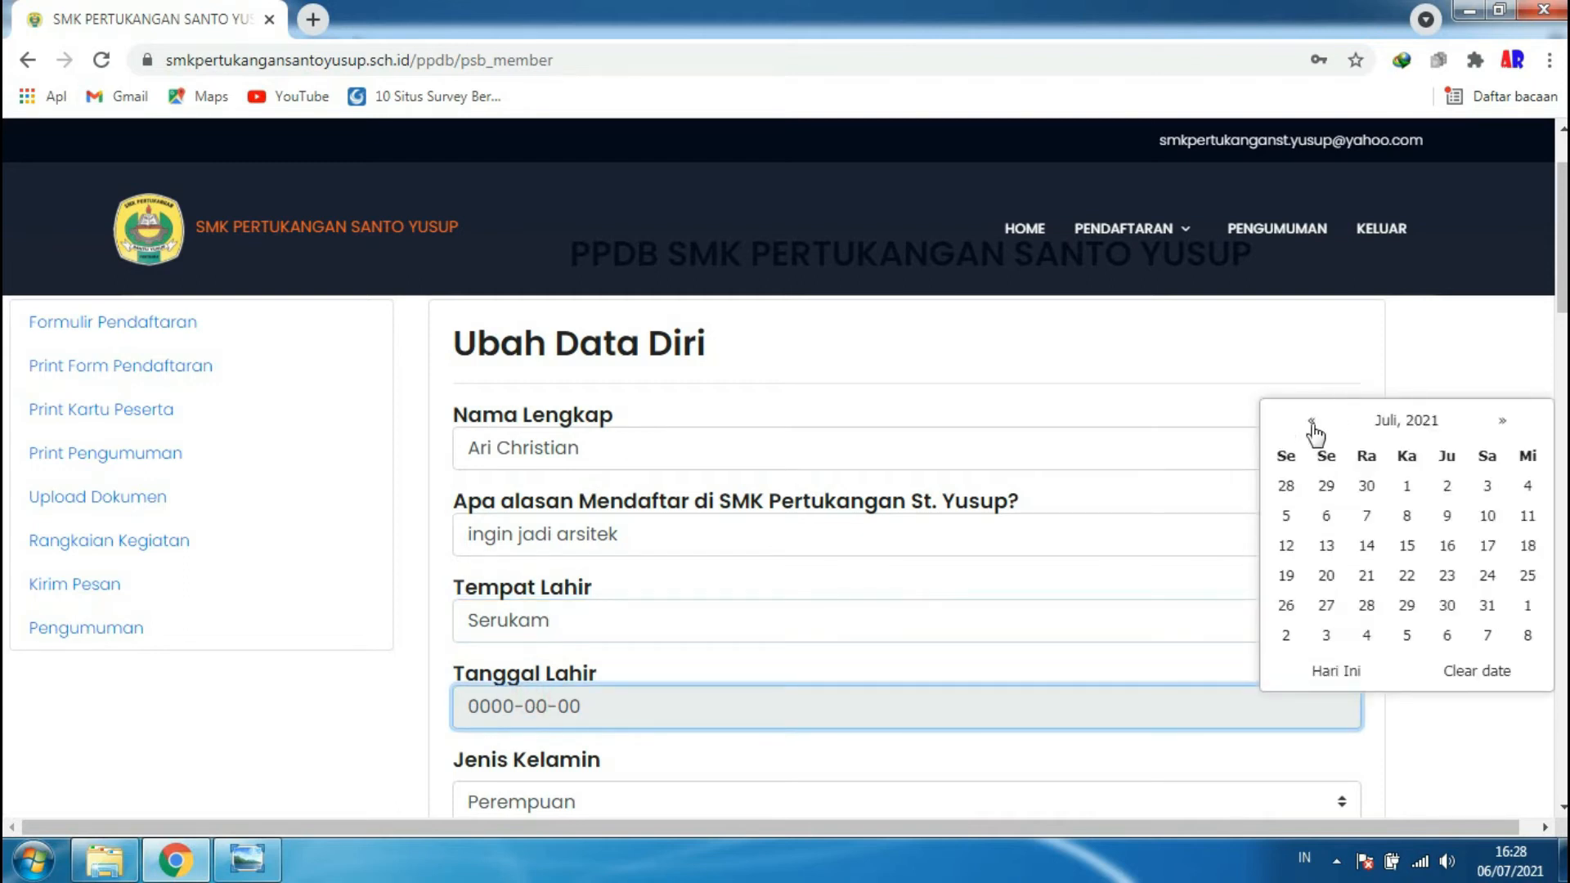
{"action": "left_click", "coordinate": [1403, 424]}
{"action": "left_click", "coordinate": [1417, 426]}
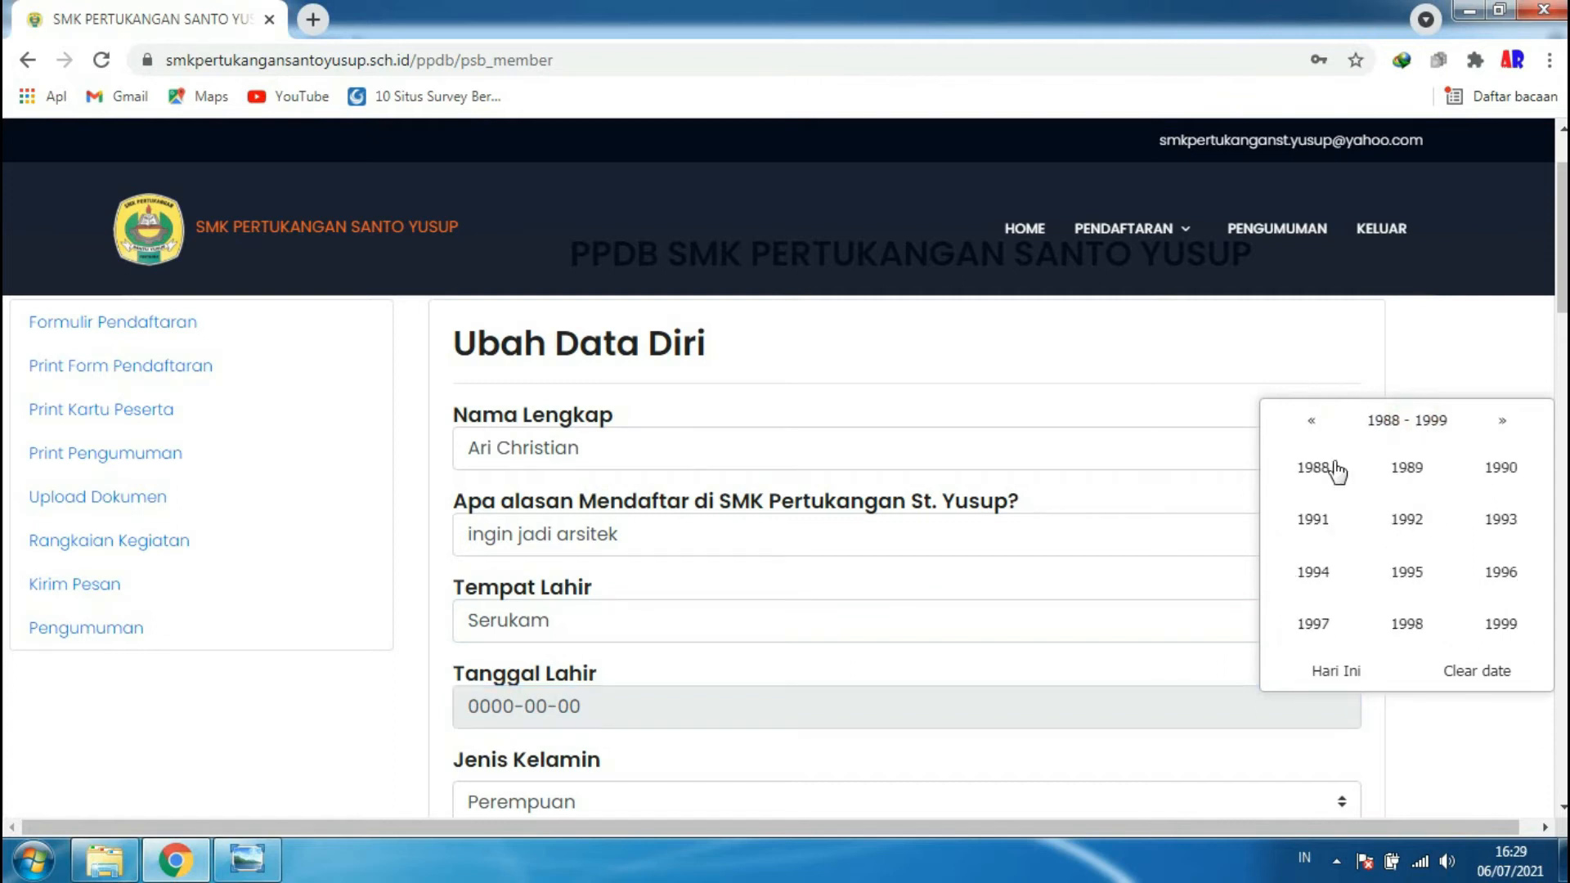
{"action": "left_click", "coordinate": [1408, 573]}
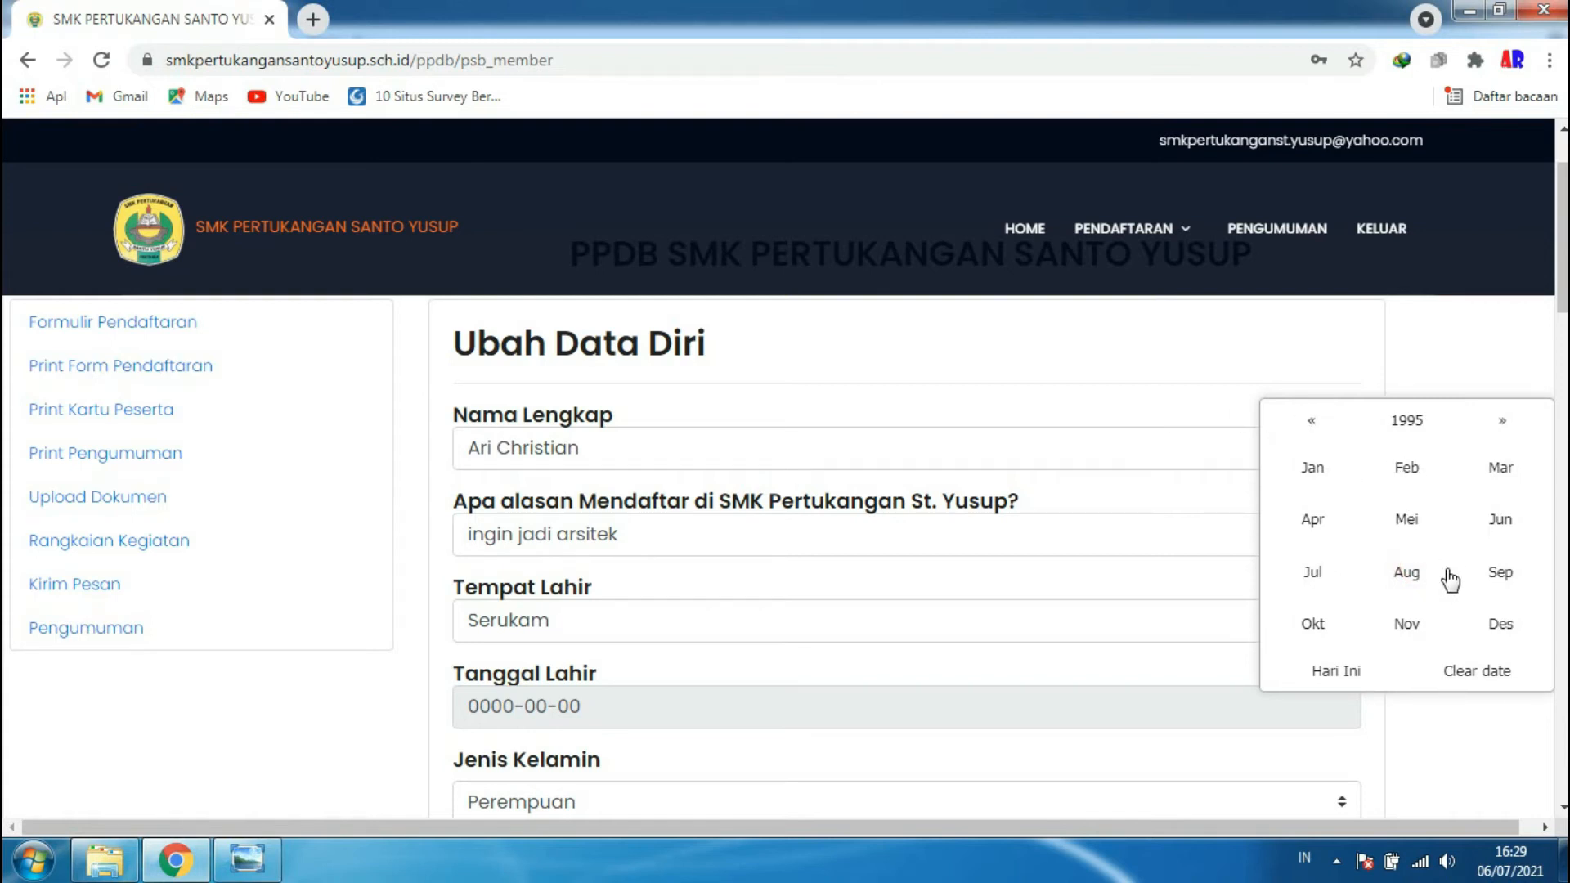
{"action": "left_click", "coordinate": [1501, 625]}
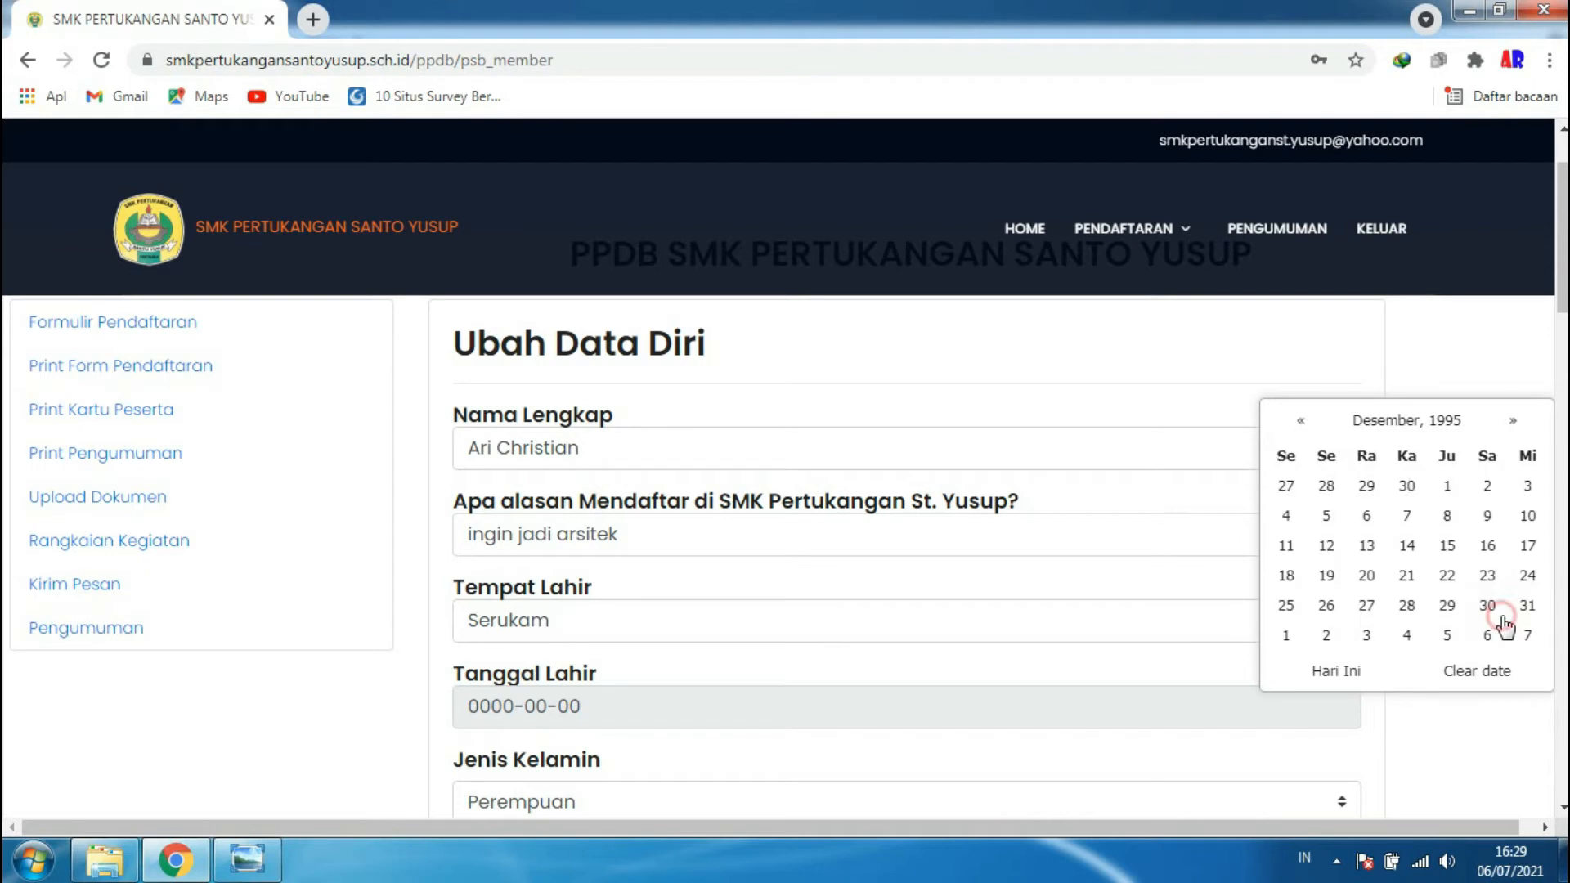
{"action": "left_click", "coordinate": [1448, 517]}
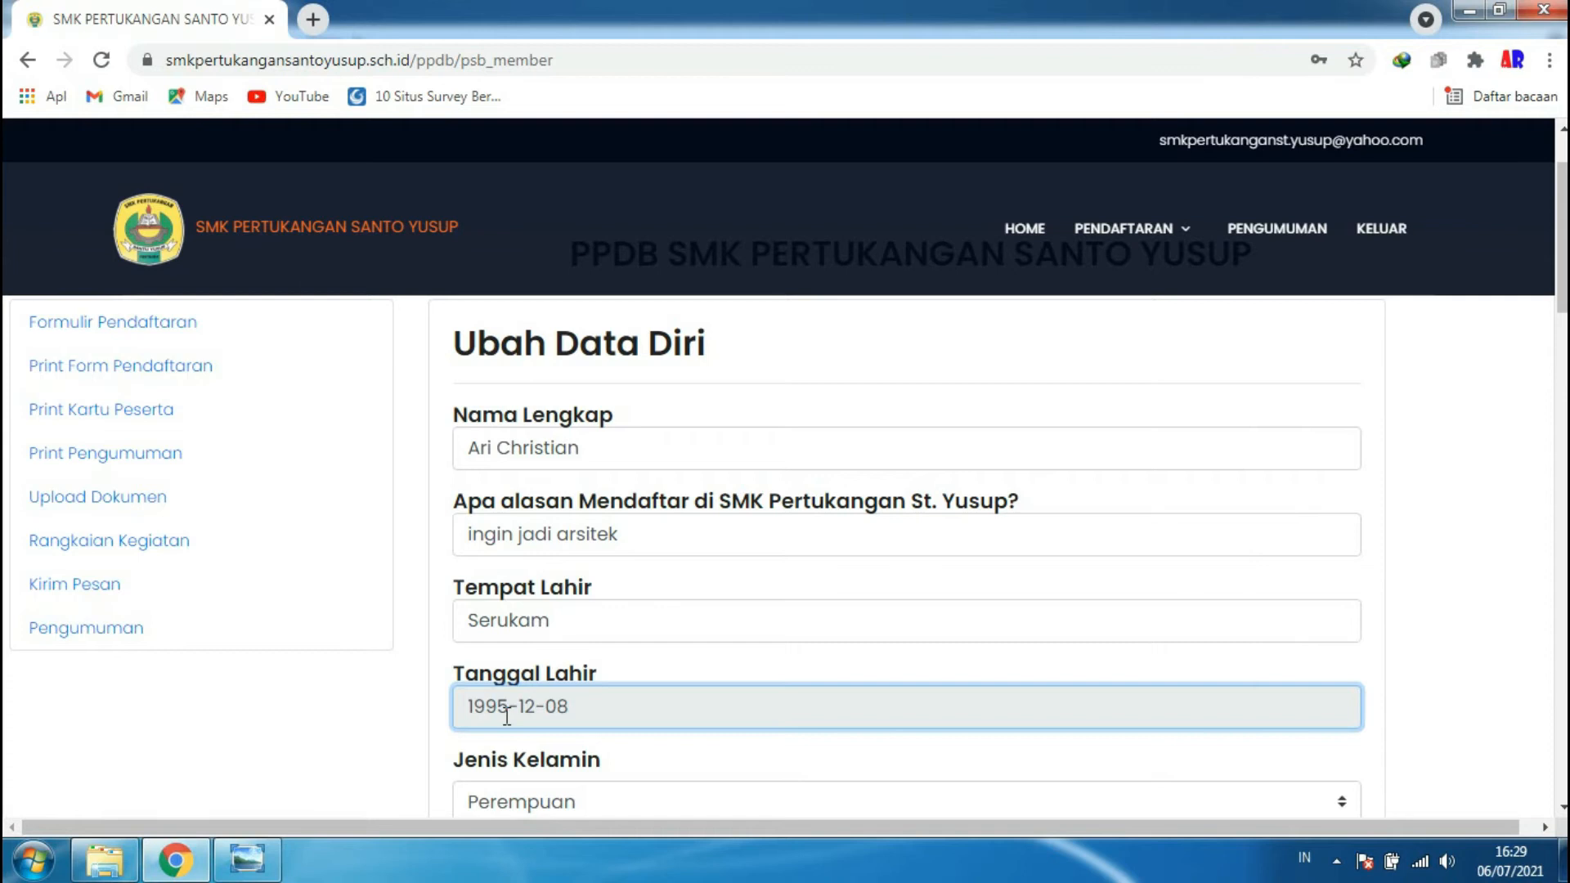
- Set Jenis Kelamin to Laki-laki
{"action": "scroll", "coordinate": [524, 695], "scroll_direction": "down", "scroll_amount": 1}
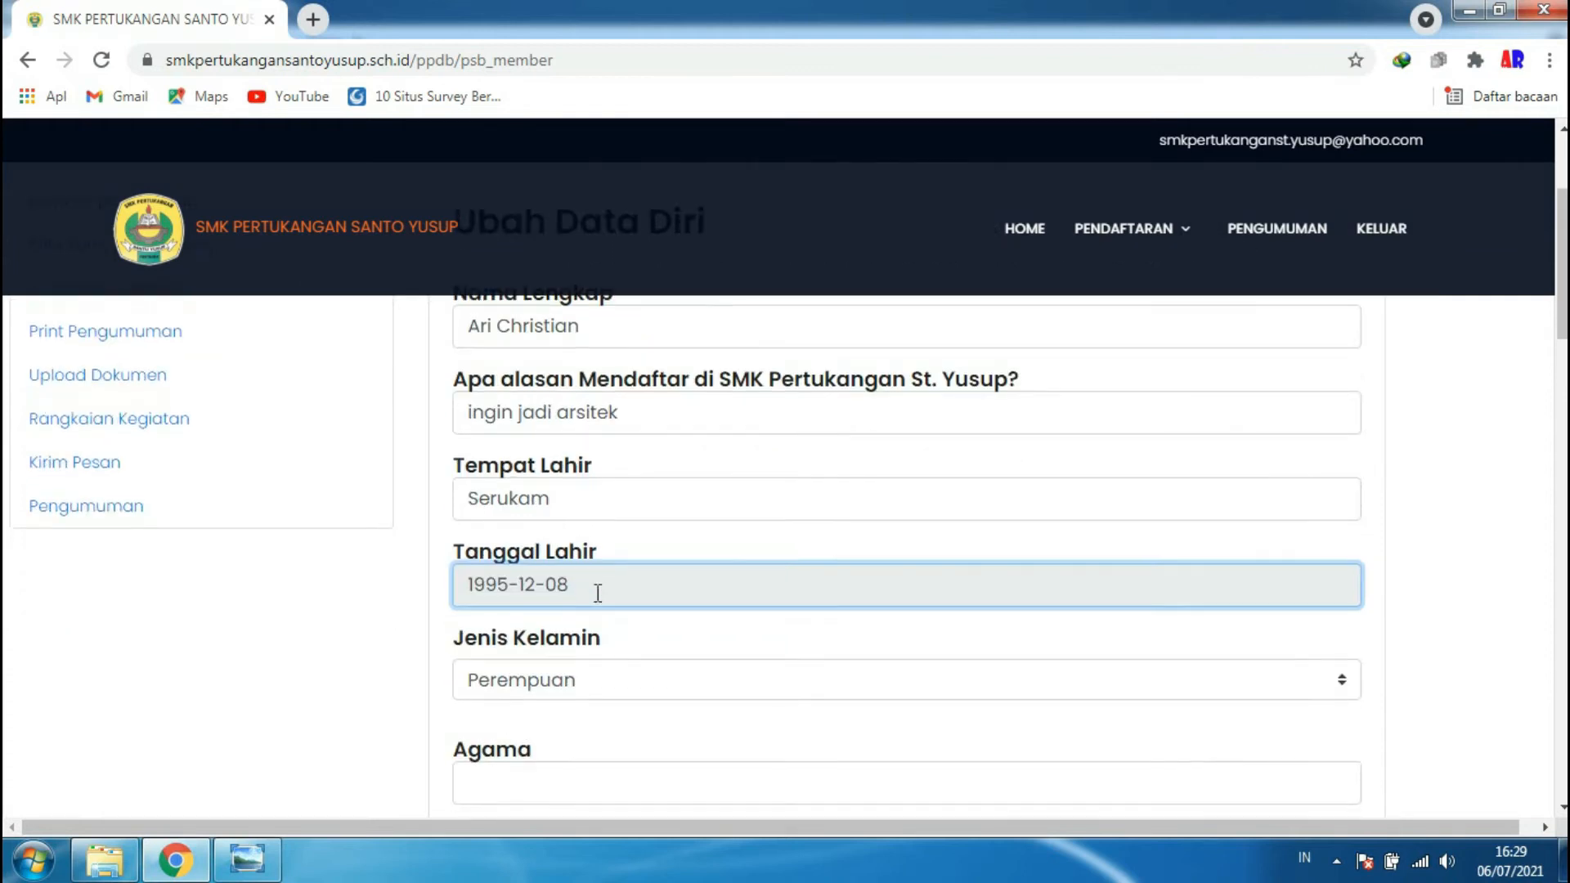
{"action": "scroll", "coordinate": [609, 588], "scroll_direction": "down", "scroll_amount": 1}
{"action": "left_click", "coordinate": [643, 572]}
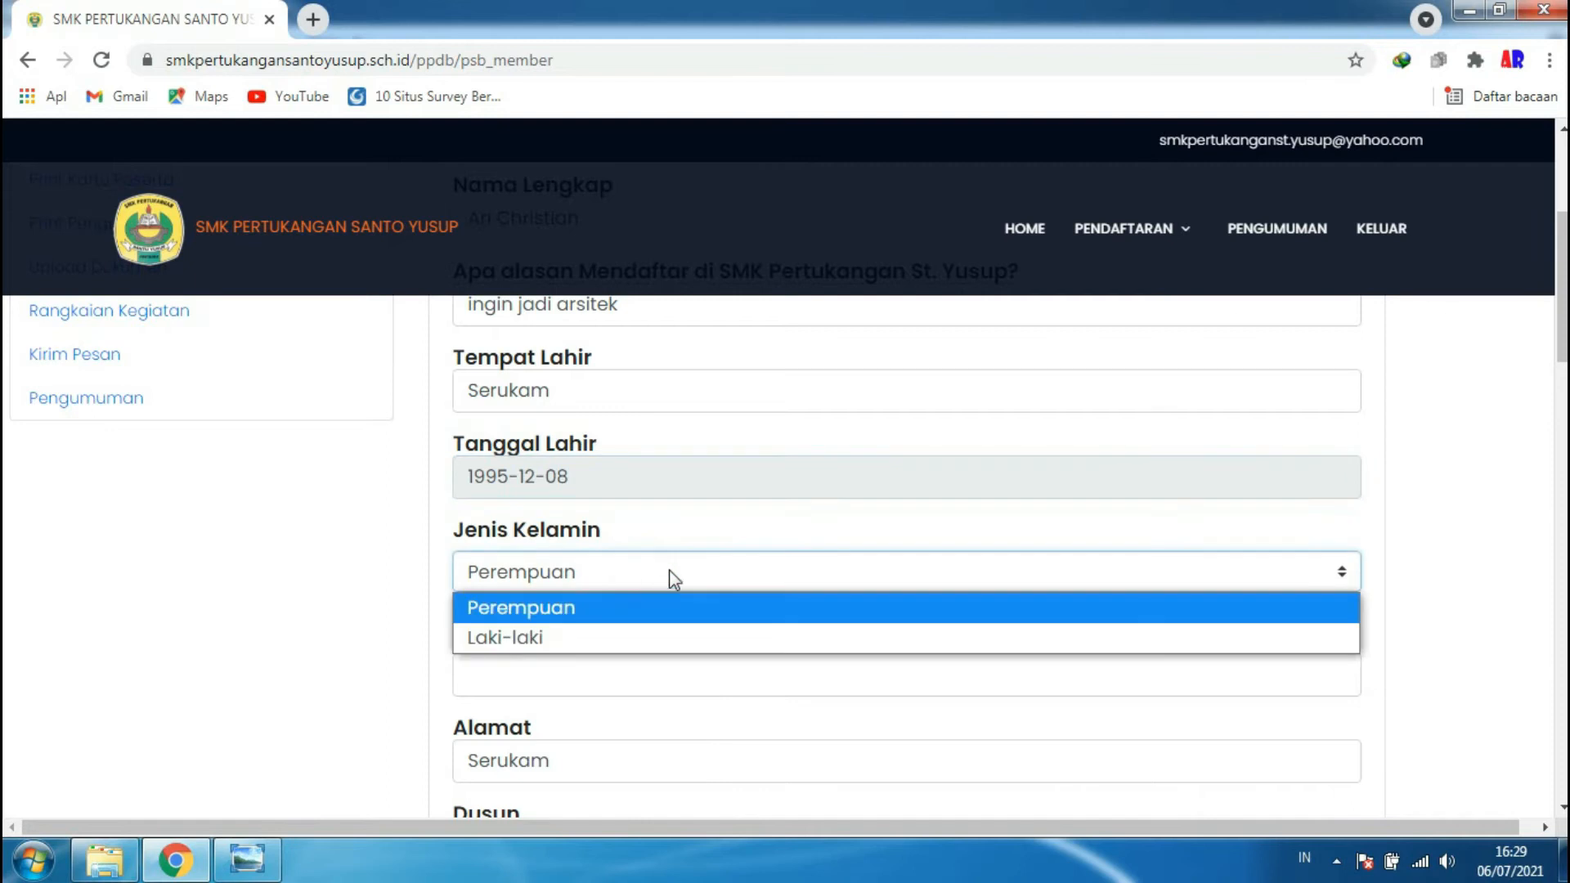
{"action": "left_click", "coordinate": [576, 638]}
- Enter katolik as Agama and fill in the applicant's hamlet in the Dusun field
{"action": "scroll", "coordinate": [609, 621], "scroll_direction": "down", "scroll_amount": 1}
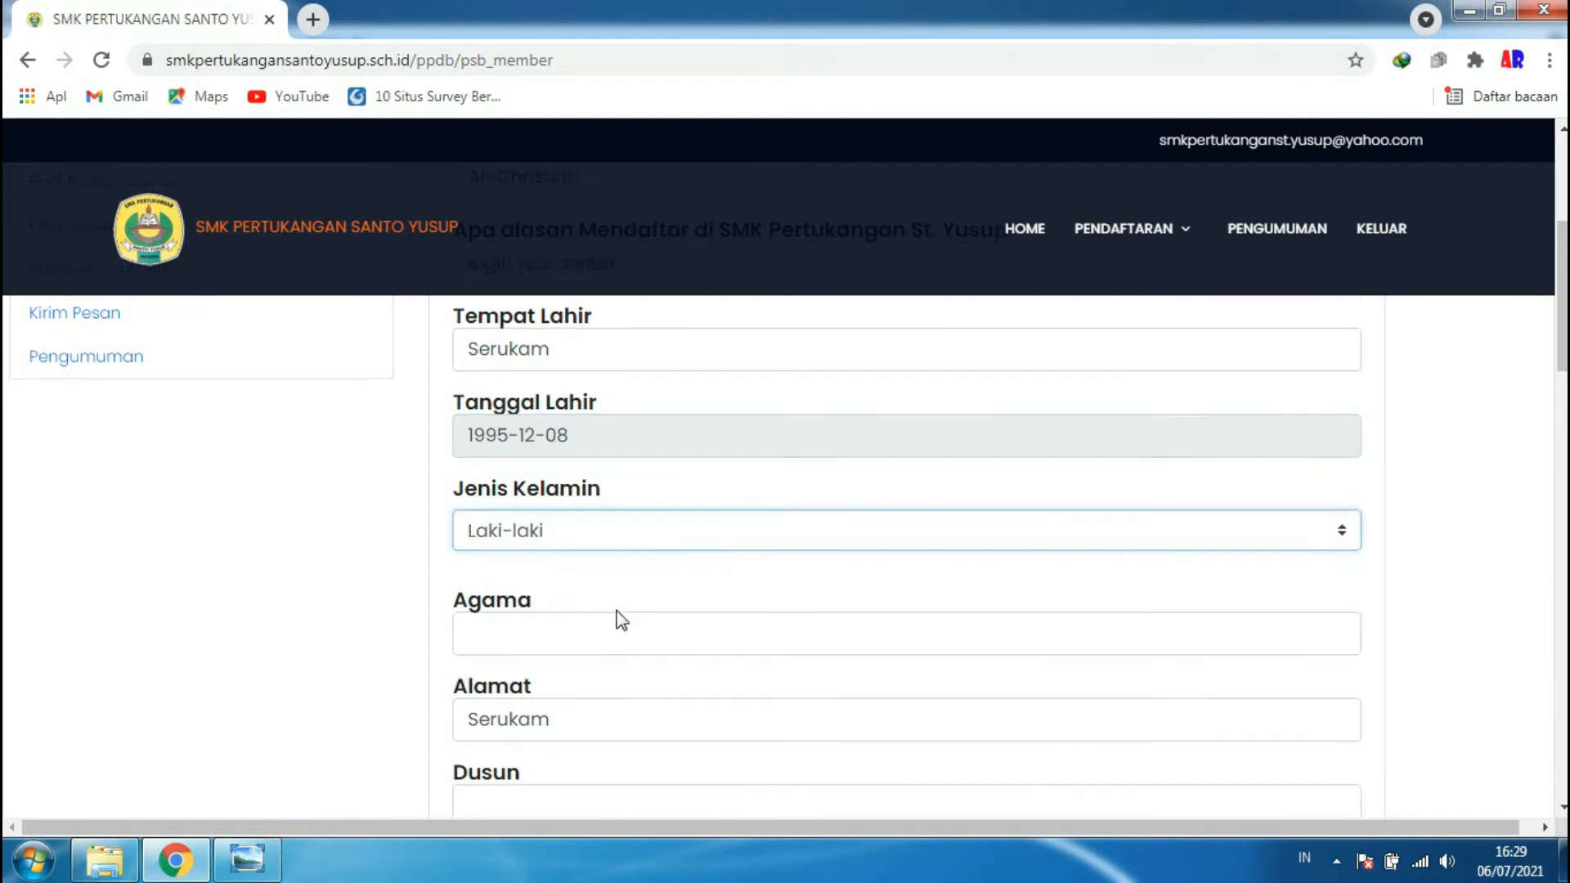
{"action": "left_click", "coordinate": [520, 566]}
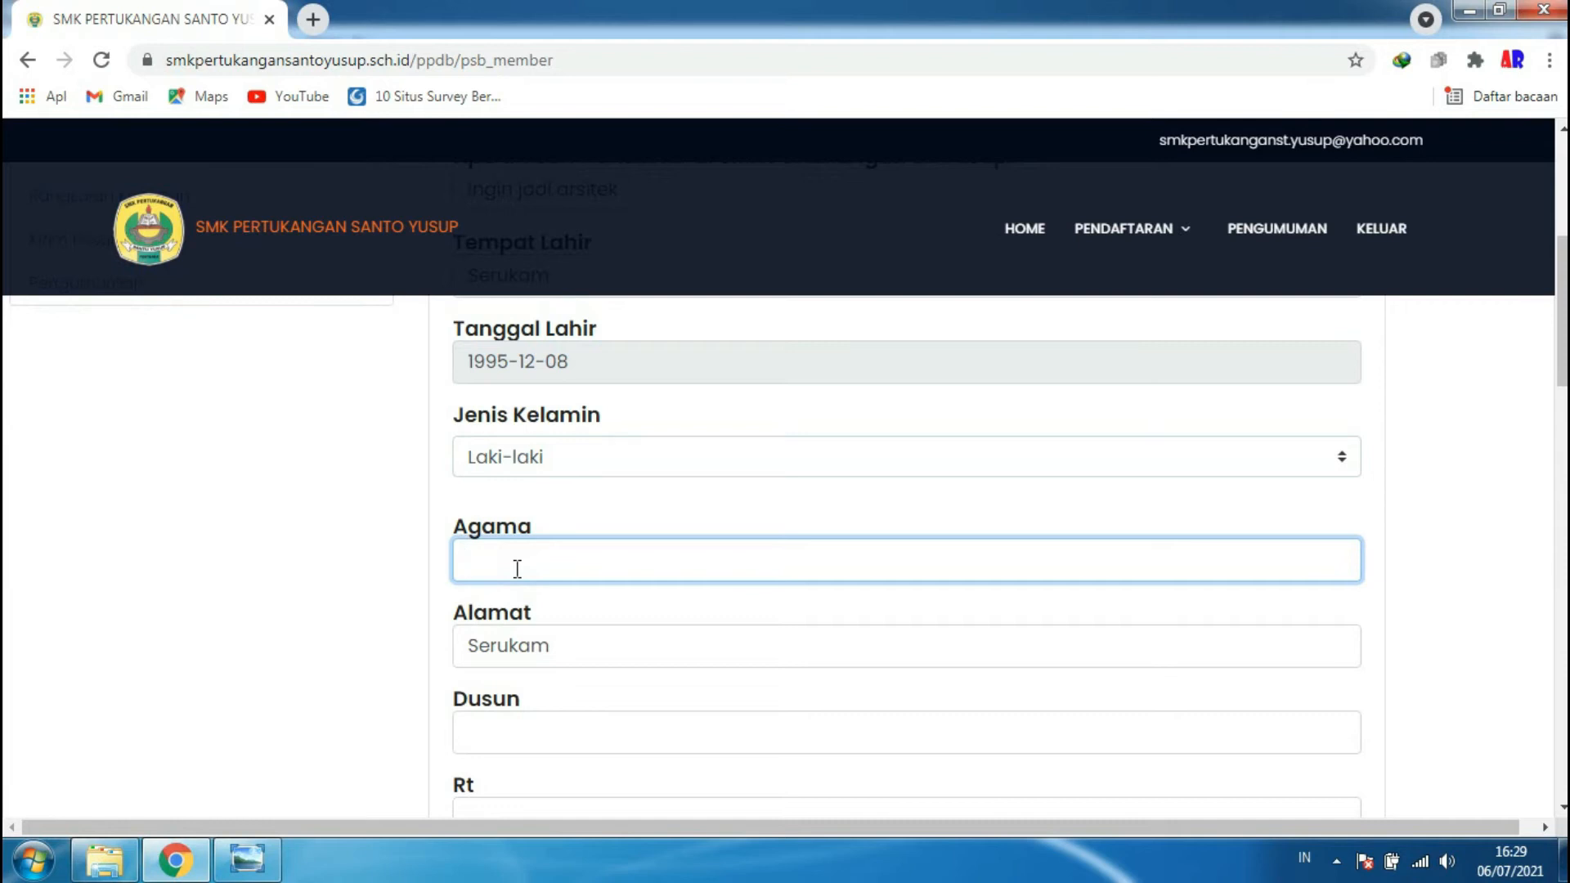
{"action": "type", "text": "katolik"}
{"action": "scroll", "coordinate": [507, 691], "scroll_direction": "down", "scroll_amount": 1}
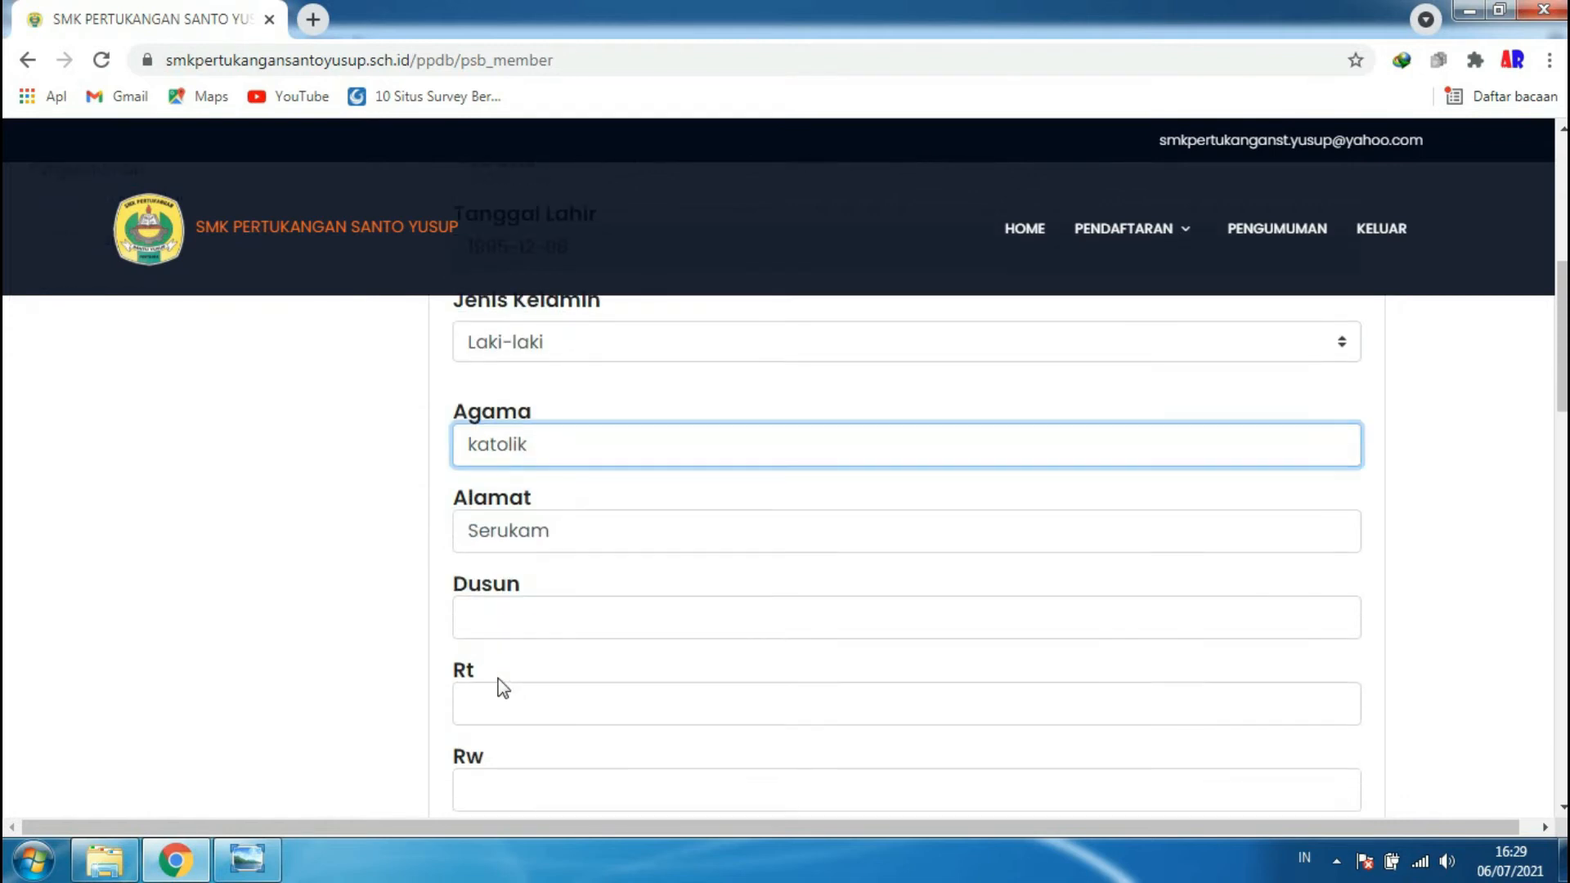
{"action": "left_click", "coordinate": [503, 624]}
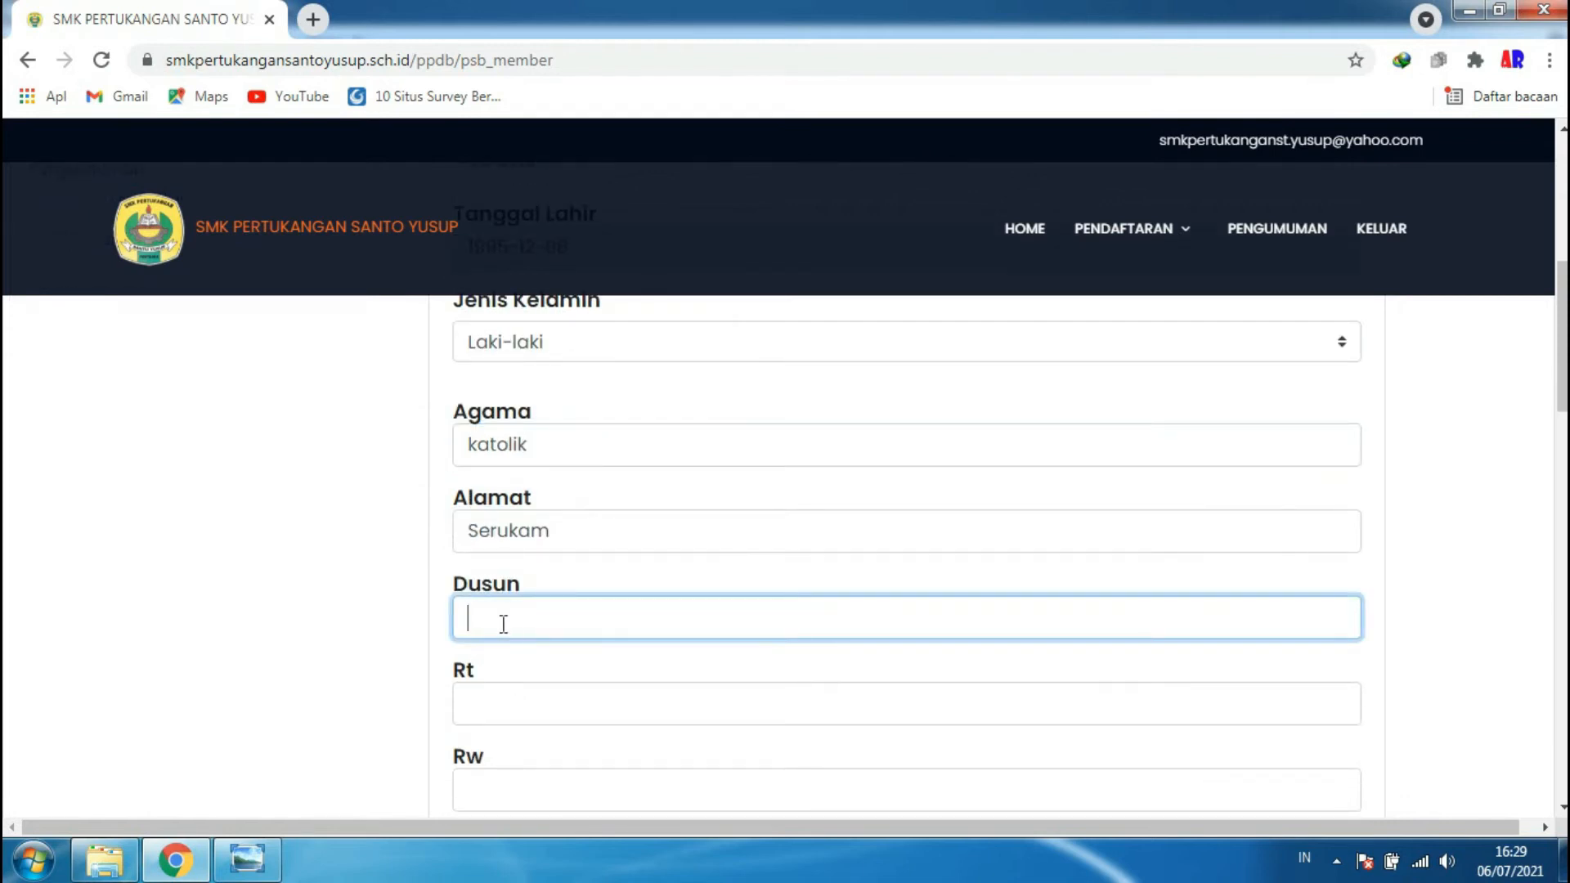
{"action": "scroll", "coordinate": [665, 456], "scroll_direction": "down", "scroll_amount": 4}
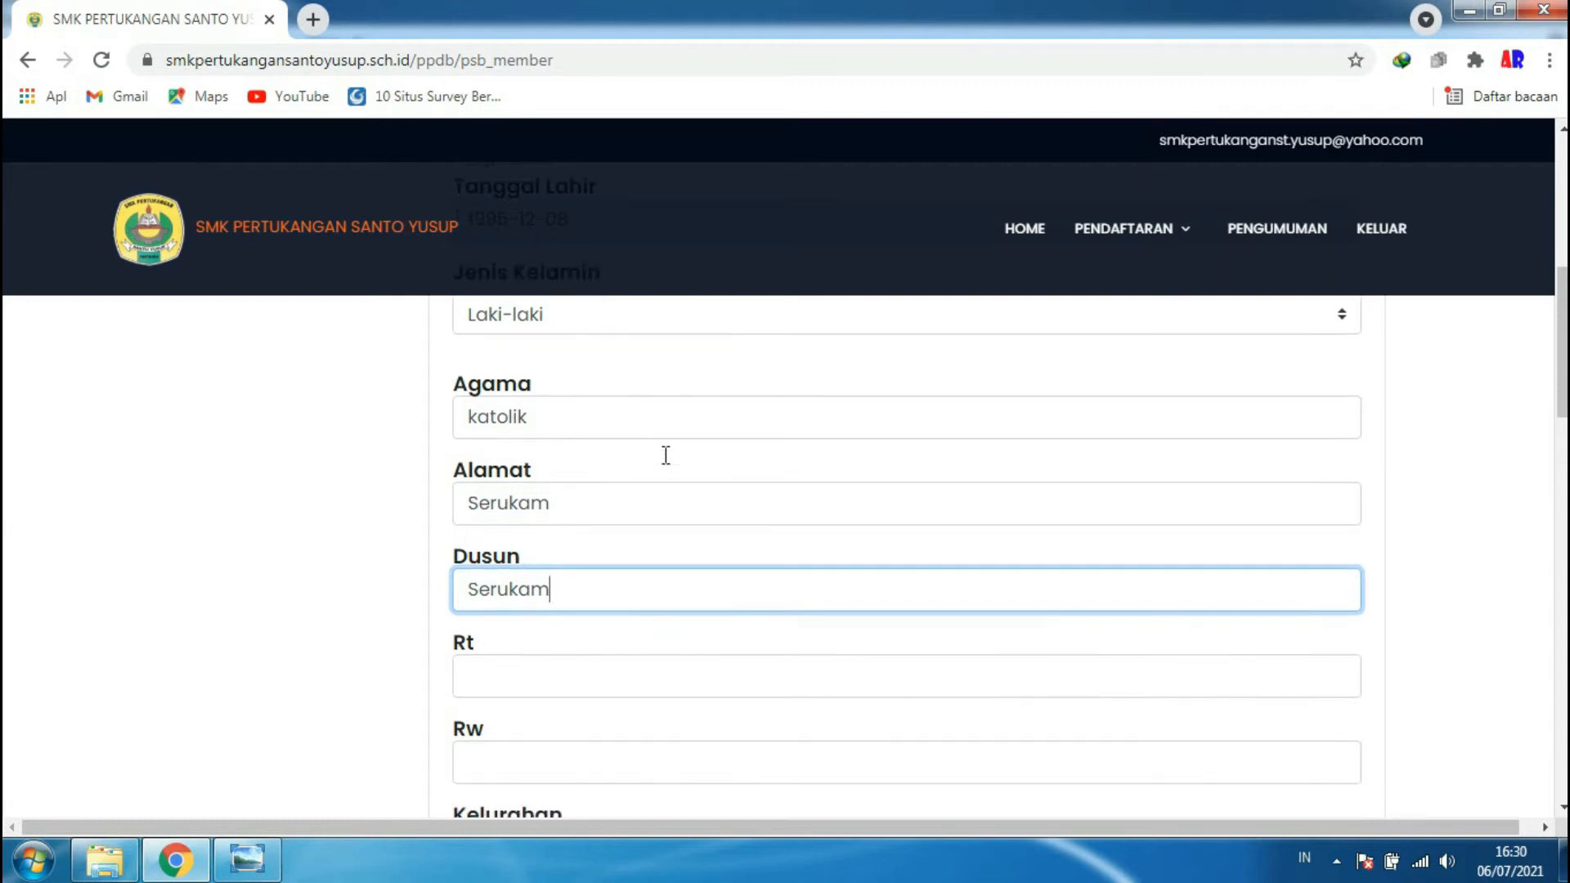
{"action": "scroll", "coordinate": [663, 455], "scroll_direction": "up", "scroll_amount": 3}
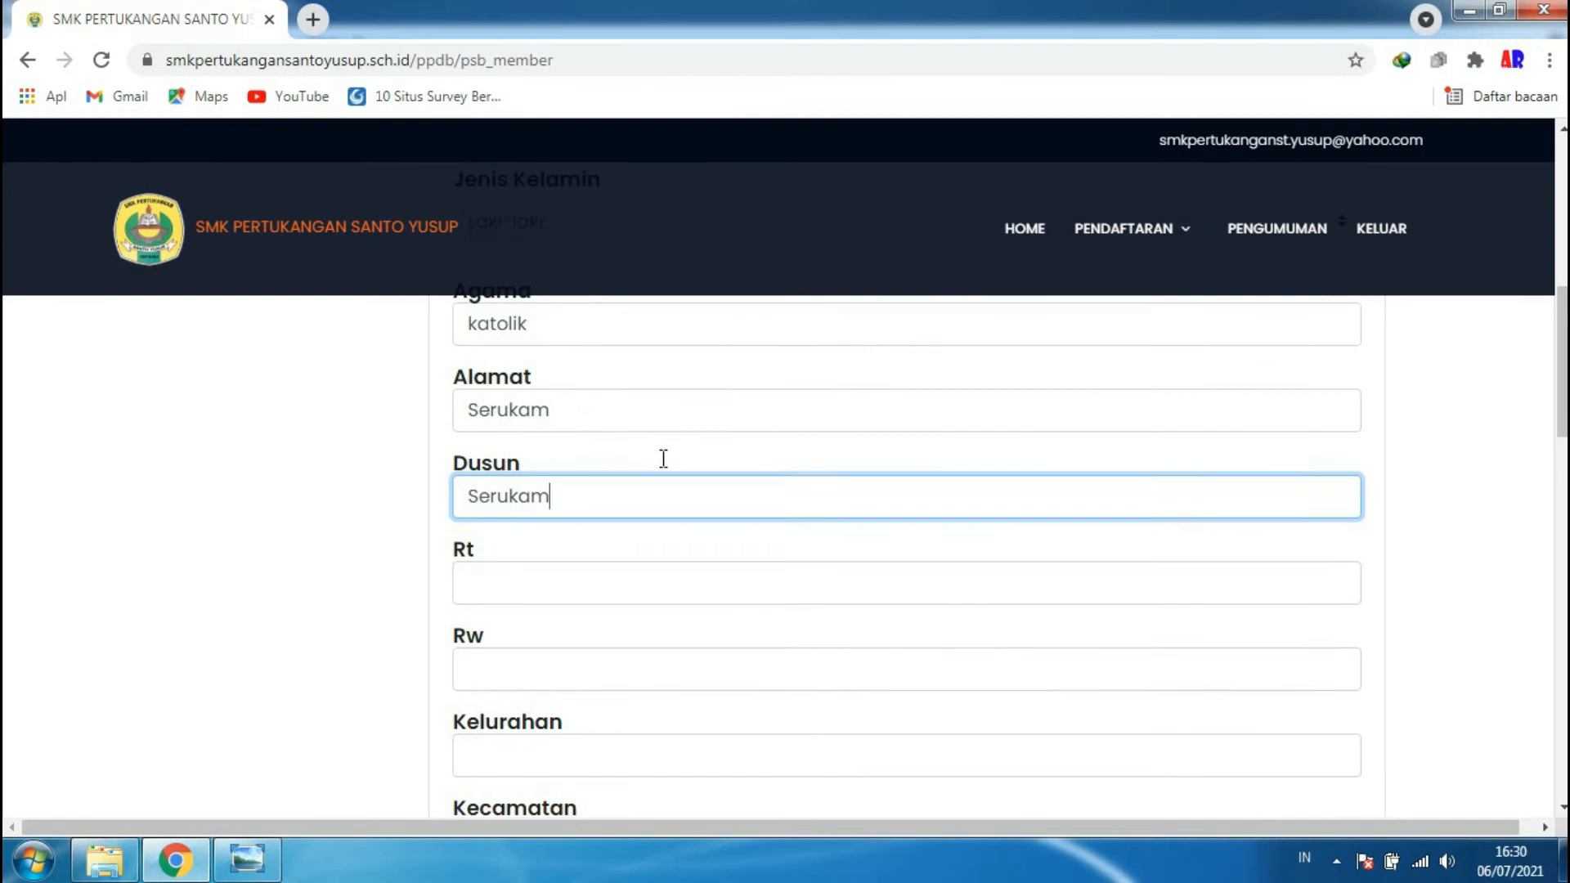
- Fill in the applicant's address in the Rt, Rw, Kelurahan, Kecamatan and Kabupaten/Kota fields
{"action": "left_click", "coordinate": [610, 587]}
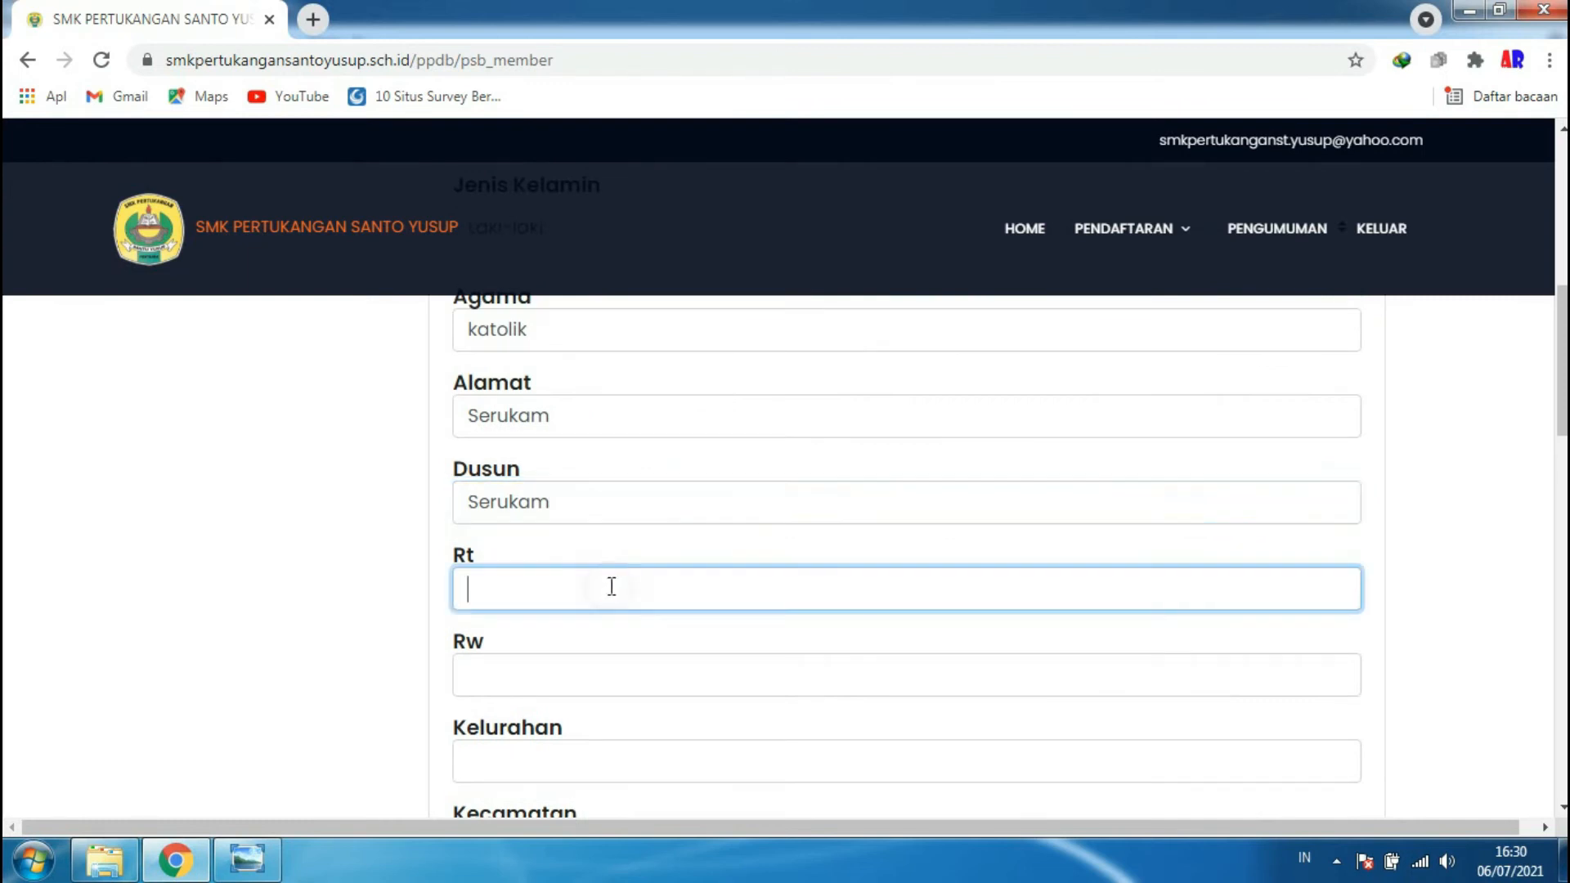
{"action": "left_click", "coordinate": [566, 662]}
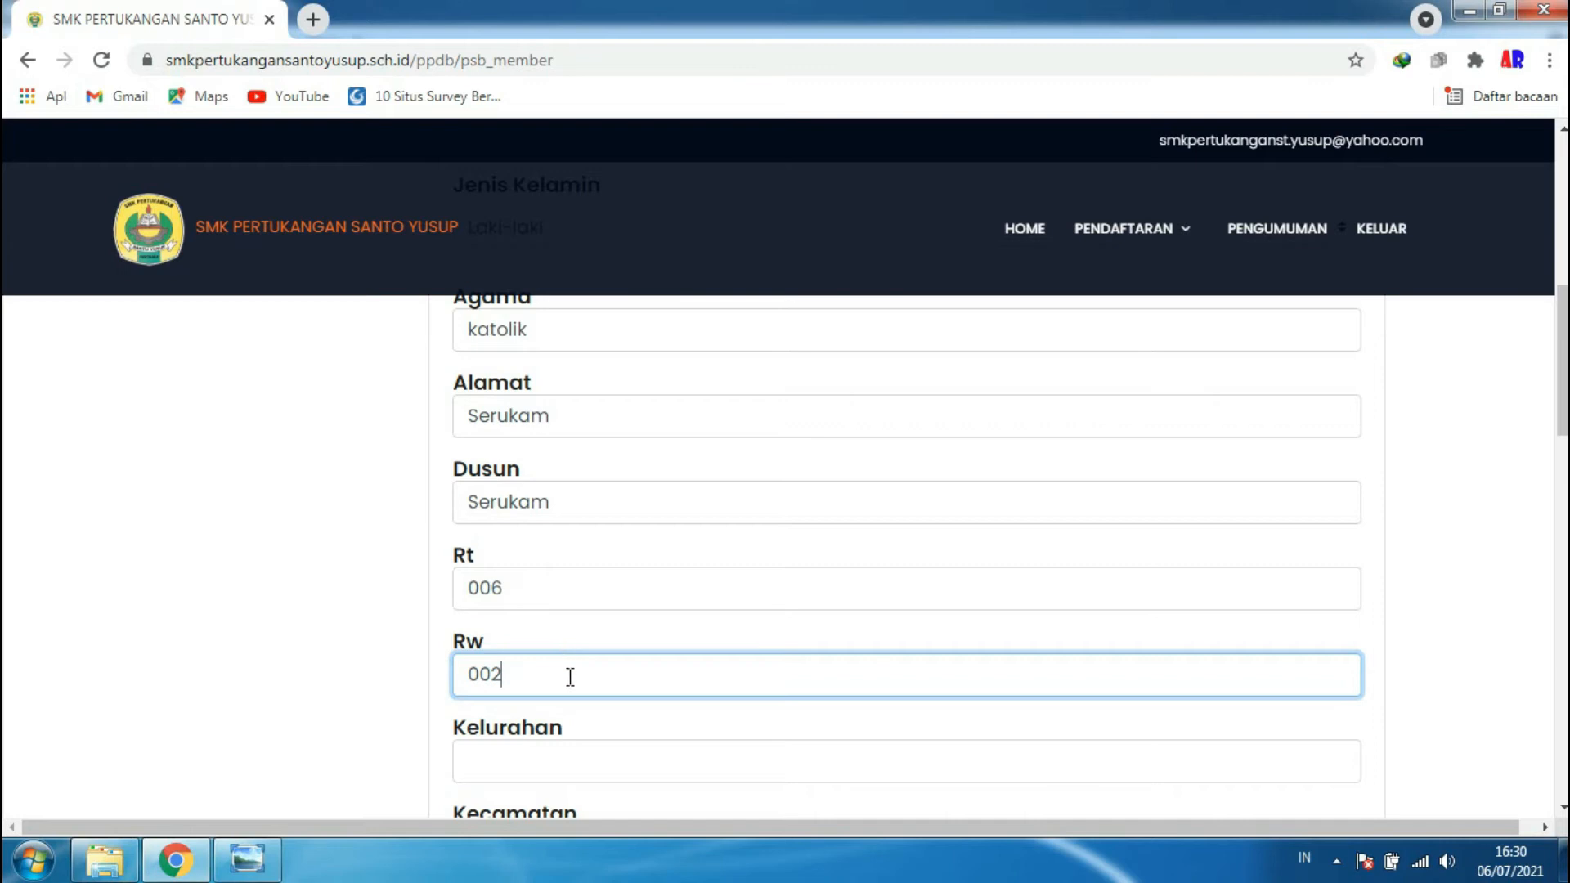
{"action": "scroll", "coordinate": [563, 659], "scroll_direction": "down", "scroll_amount": 1}
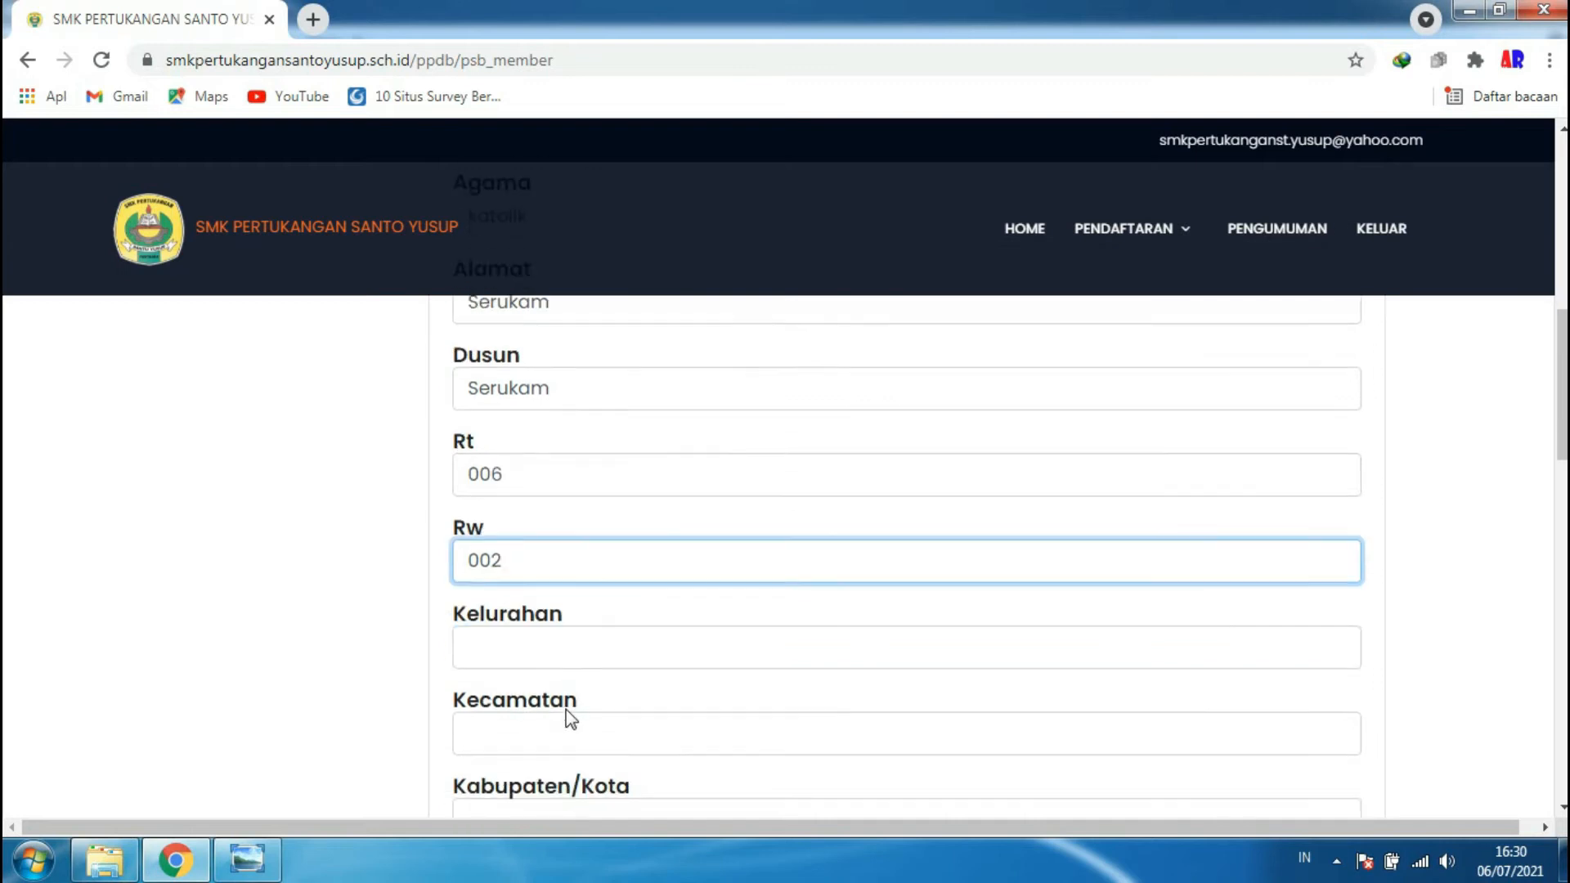
{"action": "scroll", "coordinate": [563, 632], "scroll_direction": "down", "scroll_amount": 1}
{"action": "left_click", "coordinate": [544, 548]}
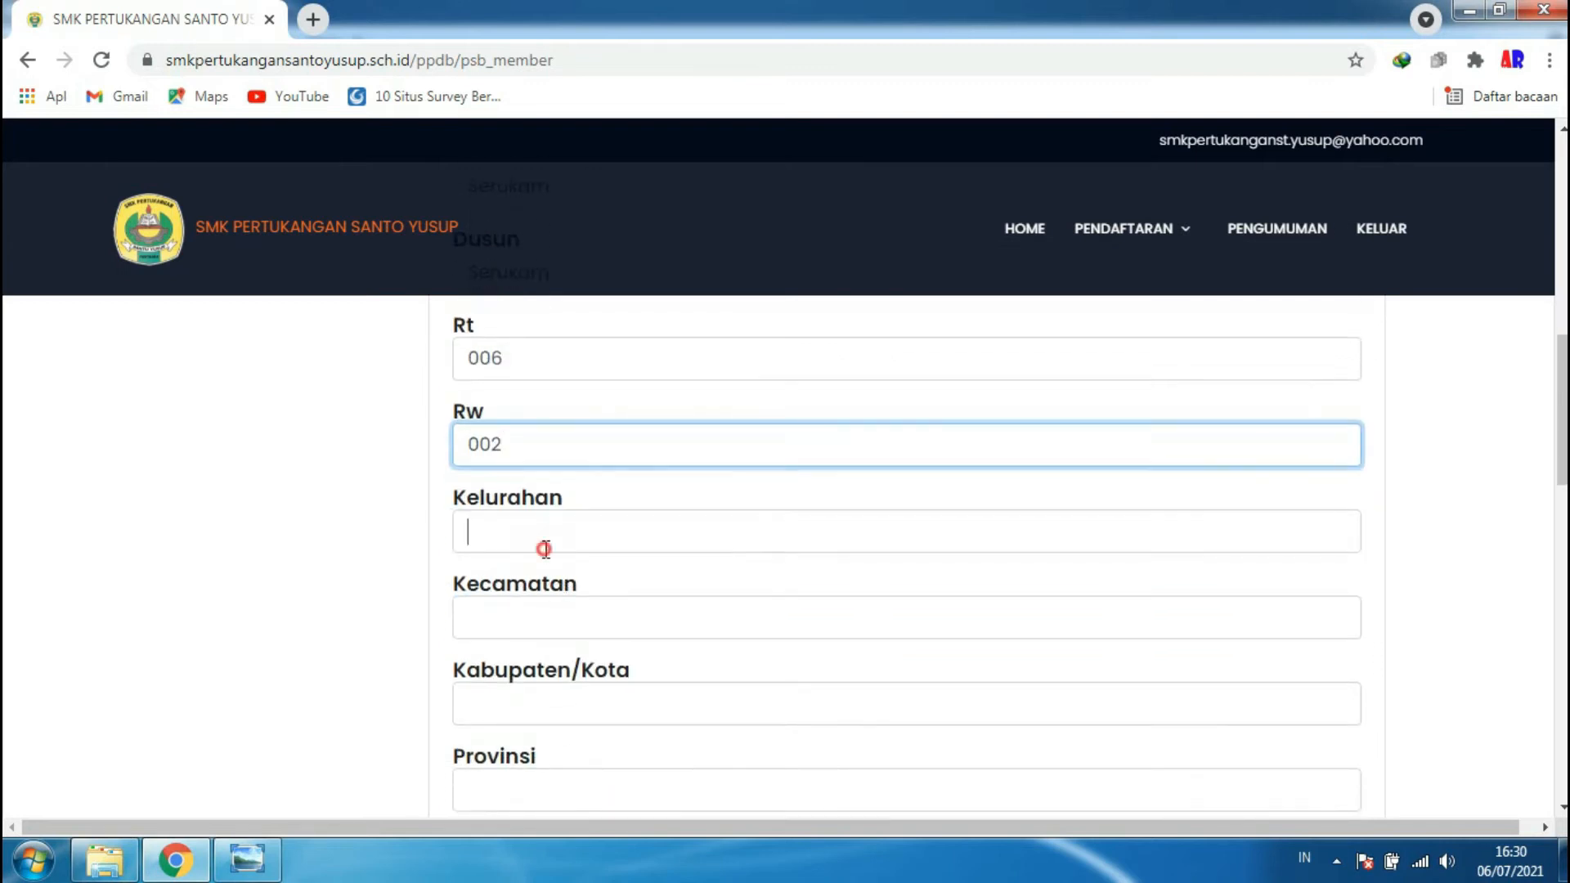
{"action": "left_click", "coordinate": [520, 620]}
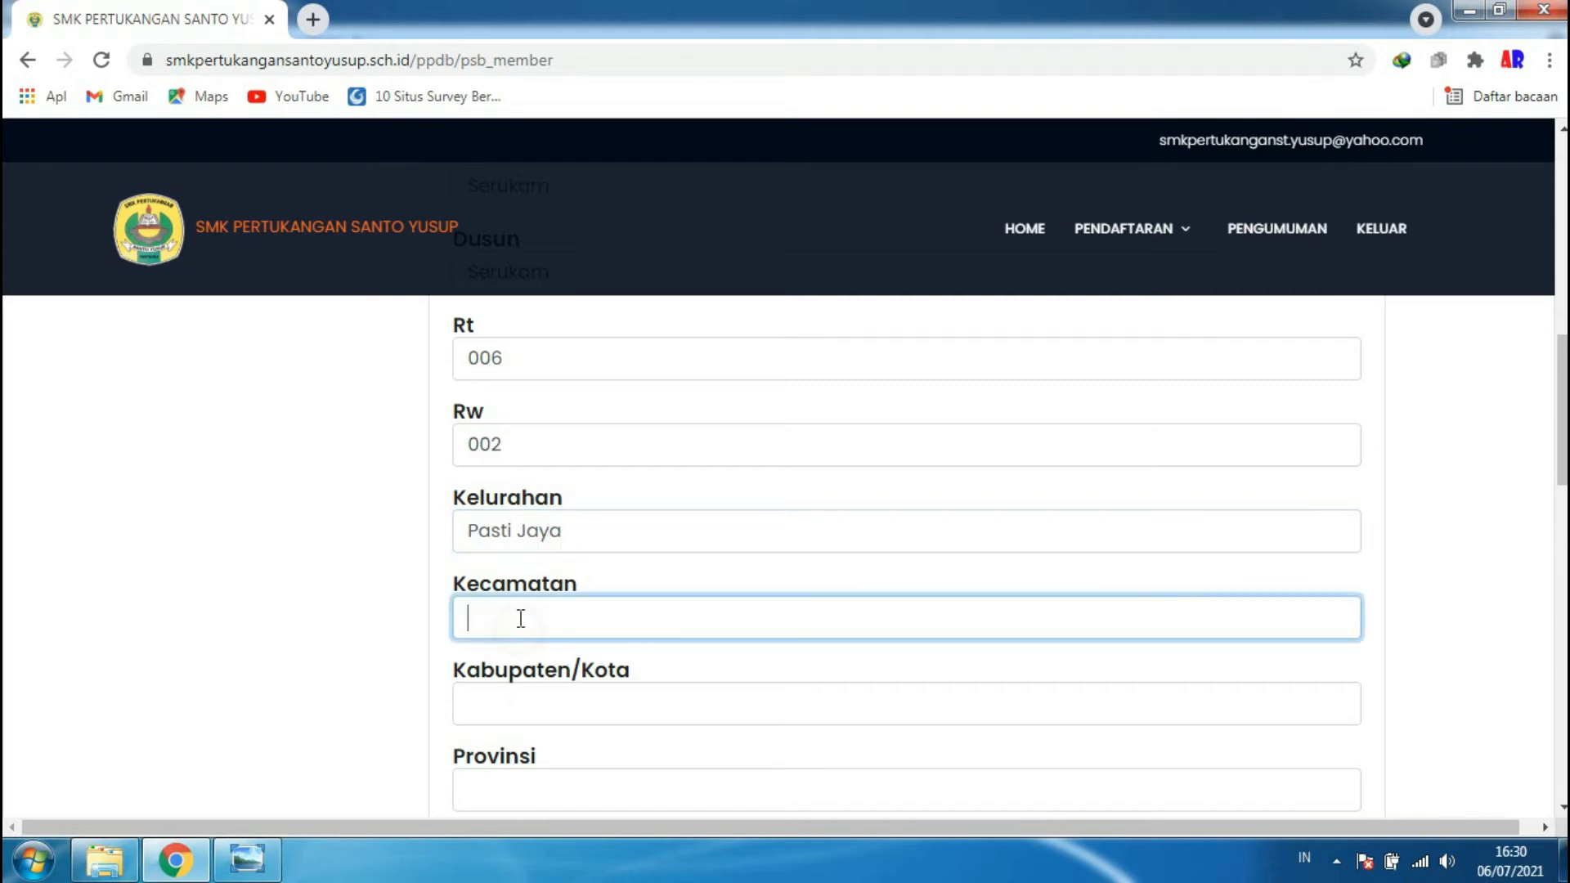
{"action": "left_click", "coordinate": [502, 710]}
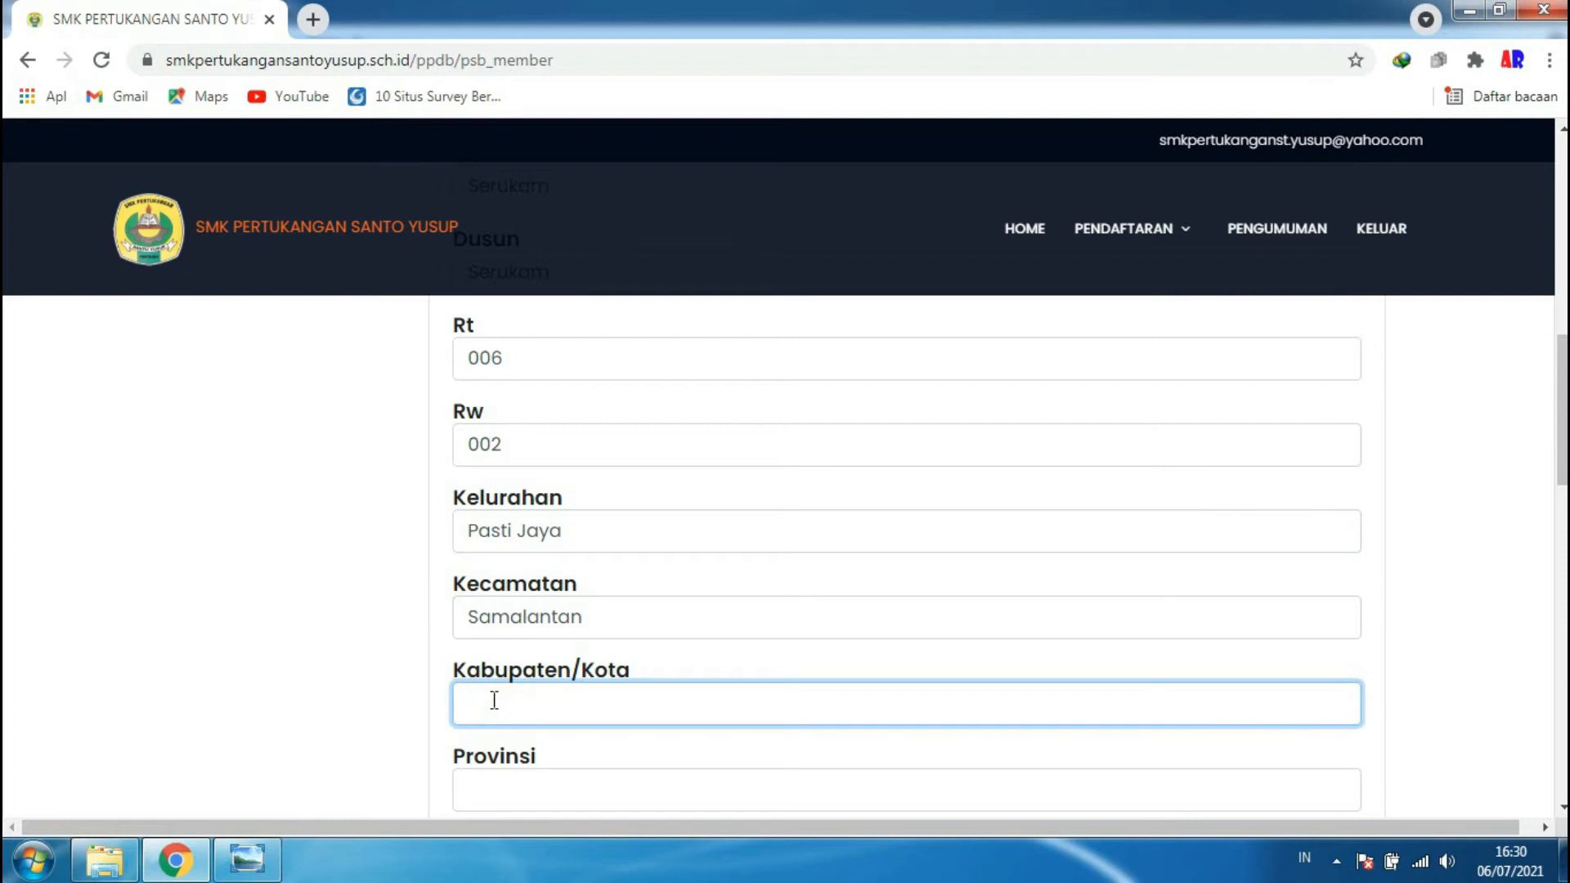
- Enter the applicant's province and place of residence in the Provinsi and Tempat Tinggal fields
{"action": "scroll", "coordinate": [577, 618], "scroll_direction": "down", "scroll_amount": 3}
{"action": "left_click", "coordinate": [542, 561]}
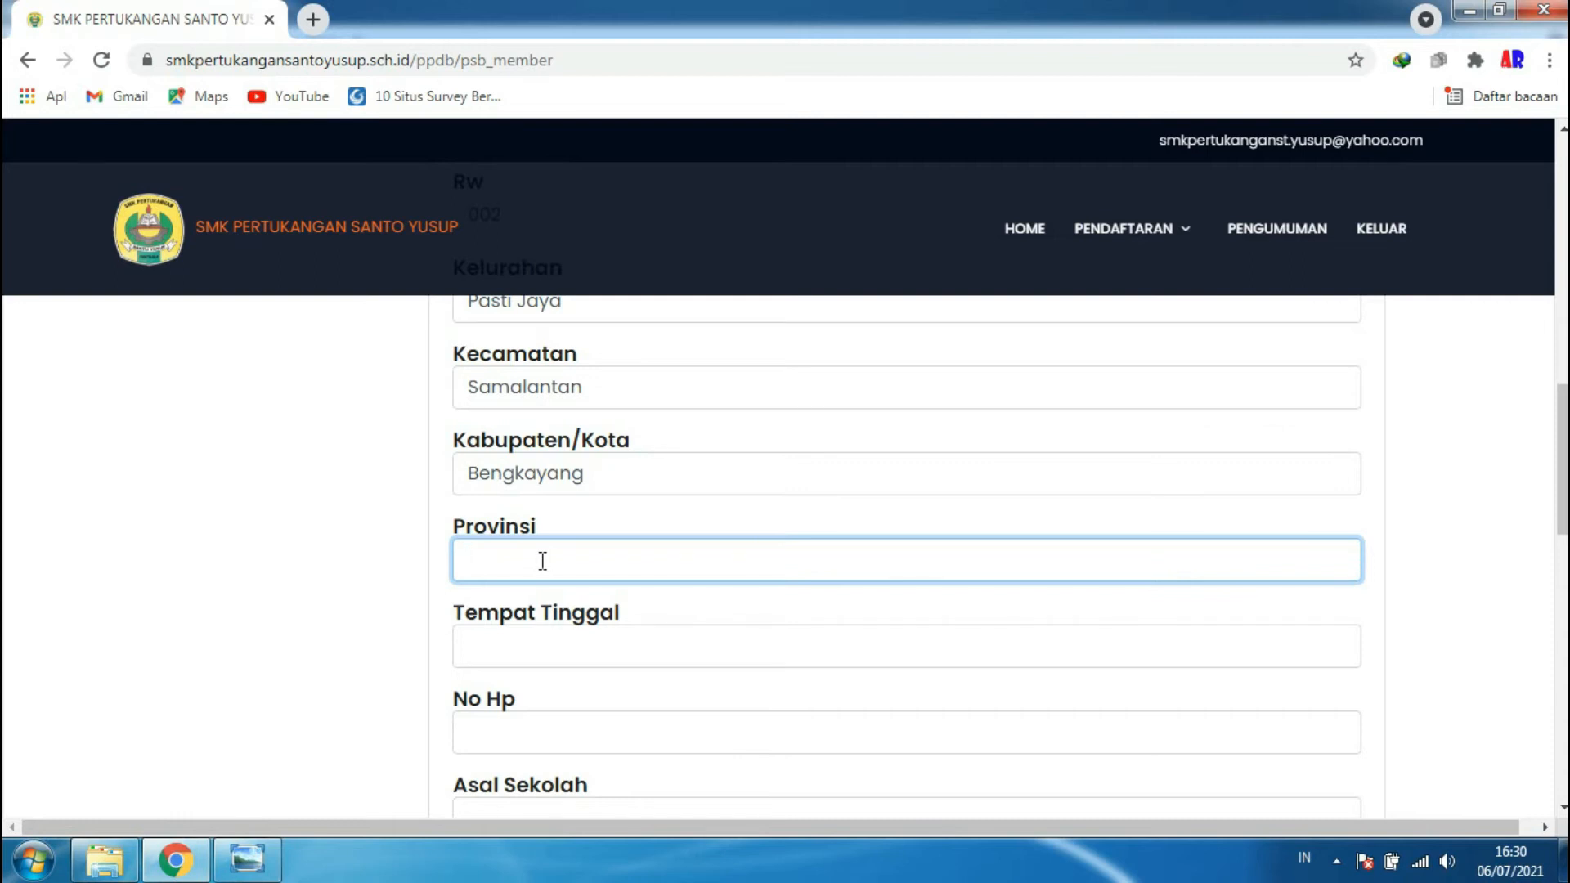
{"action": "type", "text": "Kalimantan"}
{"action": "key", "text": "BackSpace"}
{"action": "type", "text": "Barat"}
{"action": "left_click", "coordinate": [608, 661]}
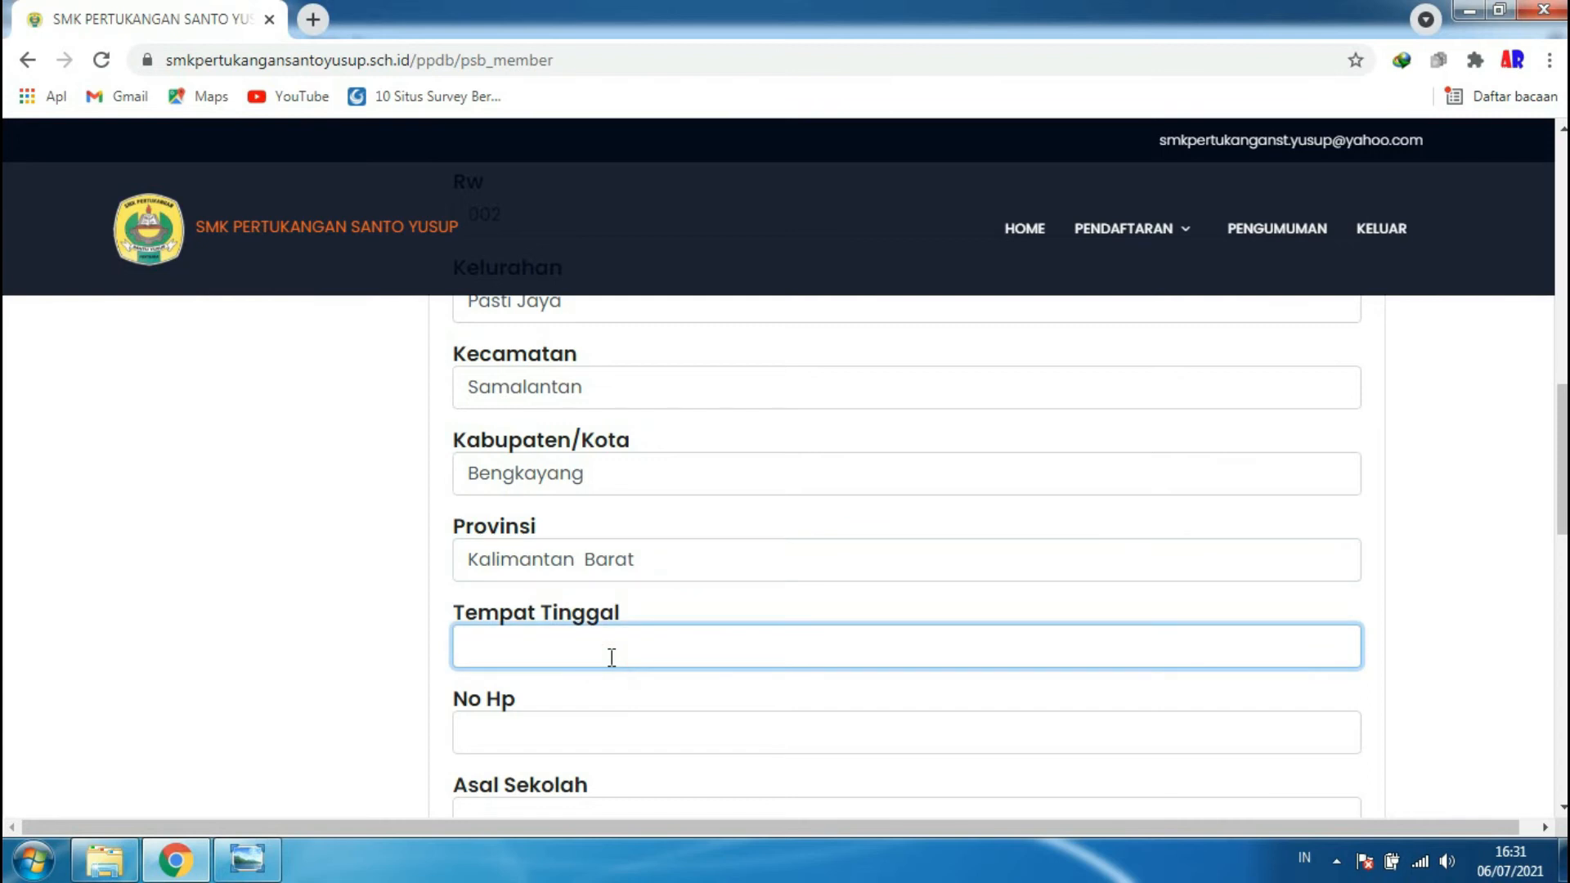
{"action": "type", "text": "Serukam"}
- Enter the applicant's phone number, school SMAN 3 Singkawang and graduation year 2014
{"action": "scroll", "coordinate": [687, 652], "scroll_direction": "down", "scroll_amount": 3}
{"action": "left_click", "coordinate": [544, 497]}
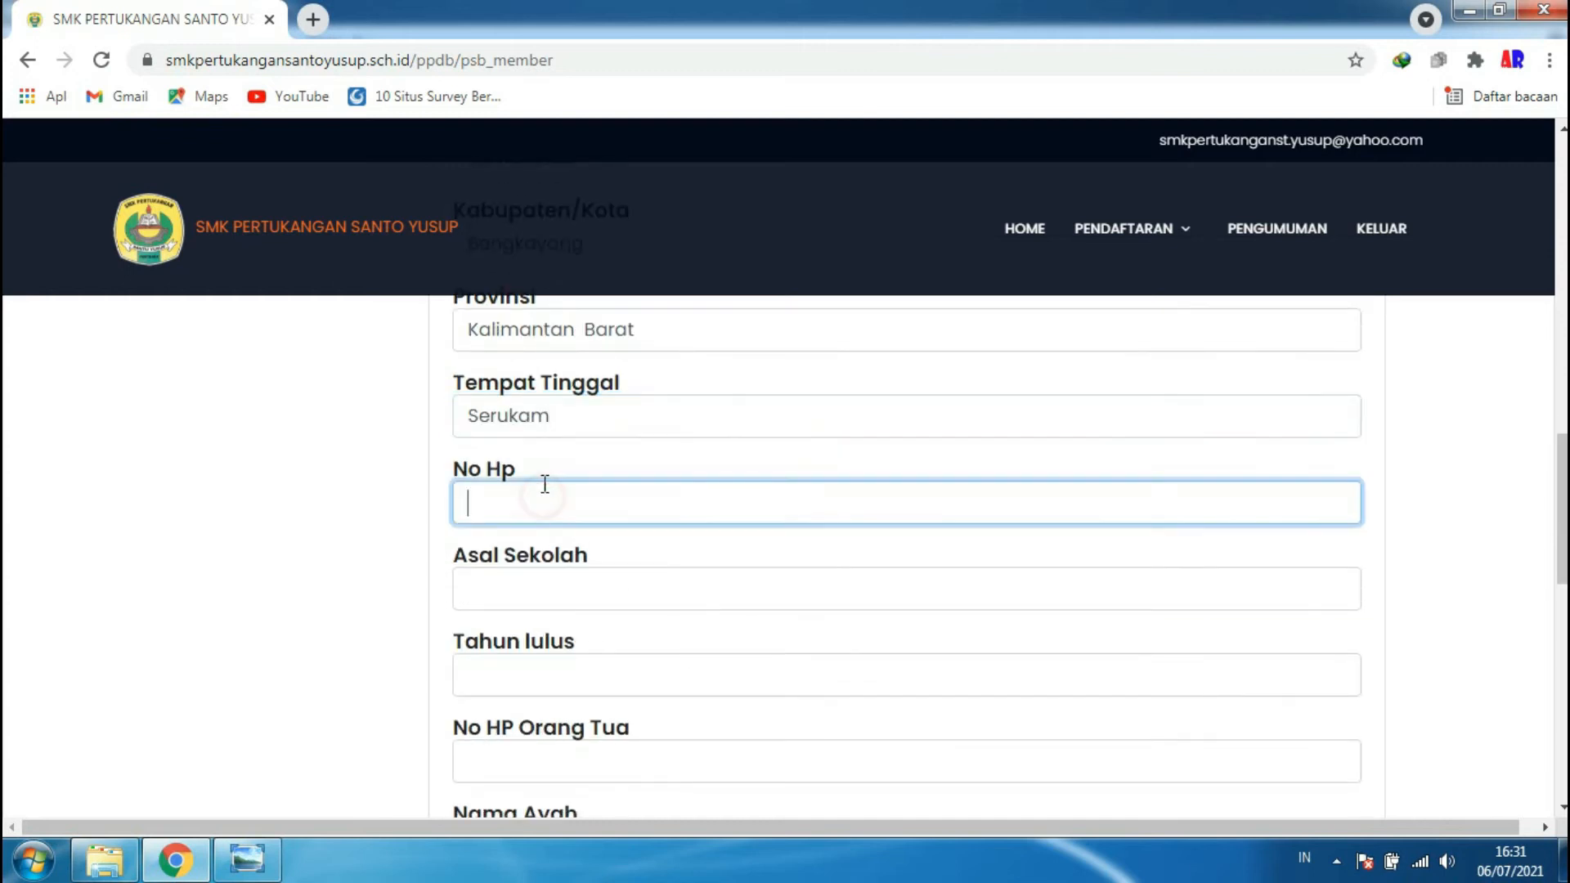
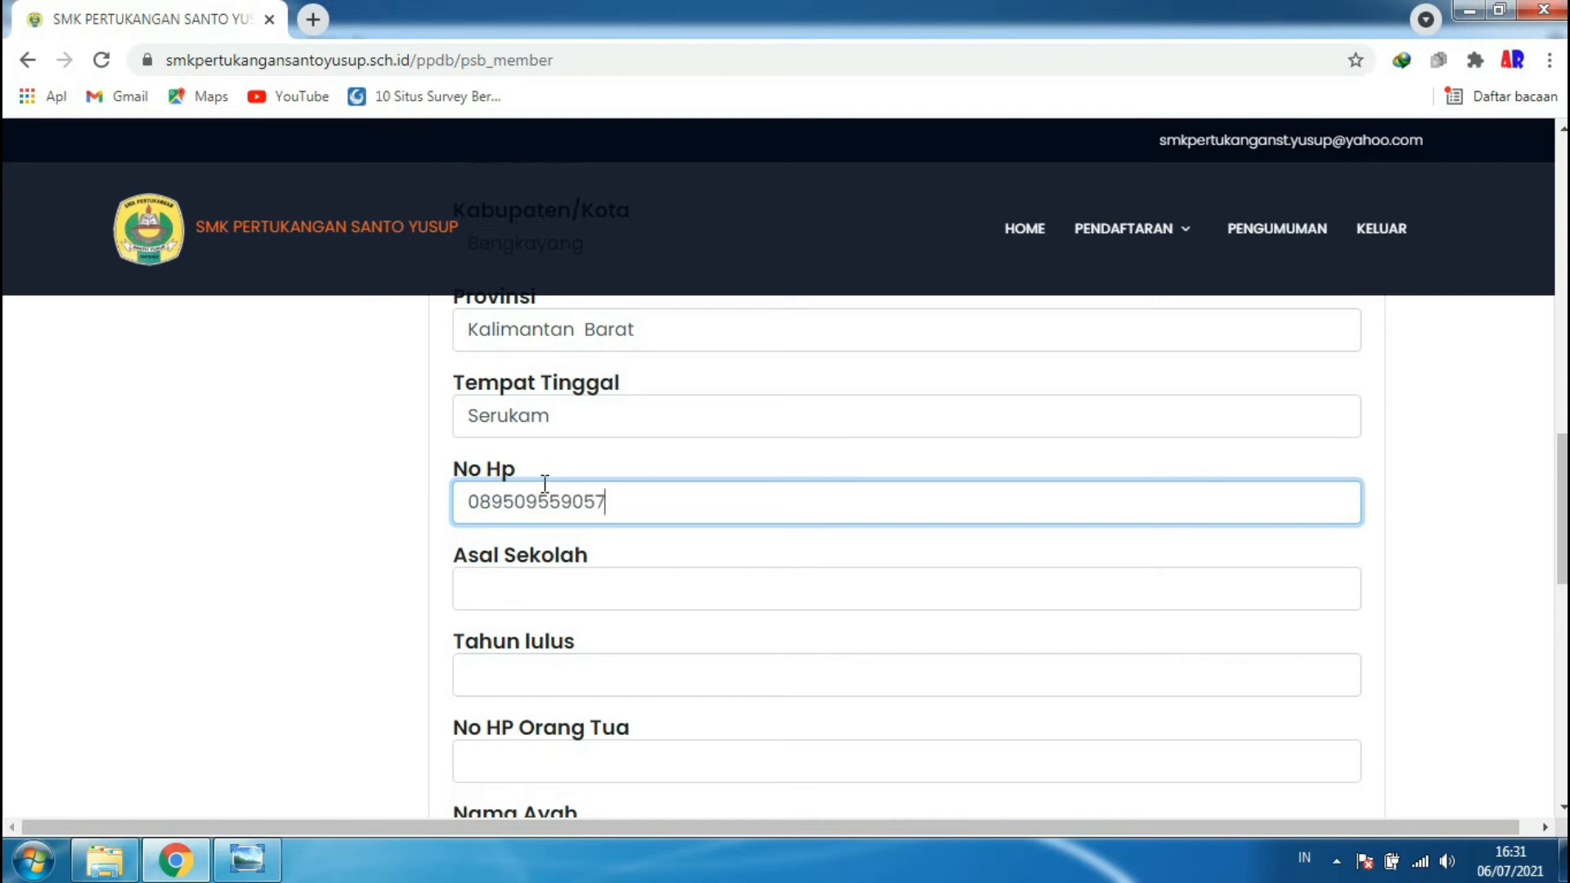
{"action": "scroll", "coordinate": [577, 544], "scroll_direction": "down", "scroll_amount": 2}
{"action": "left_click", "coordinate": [520, 485]}
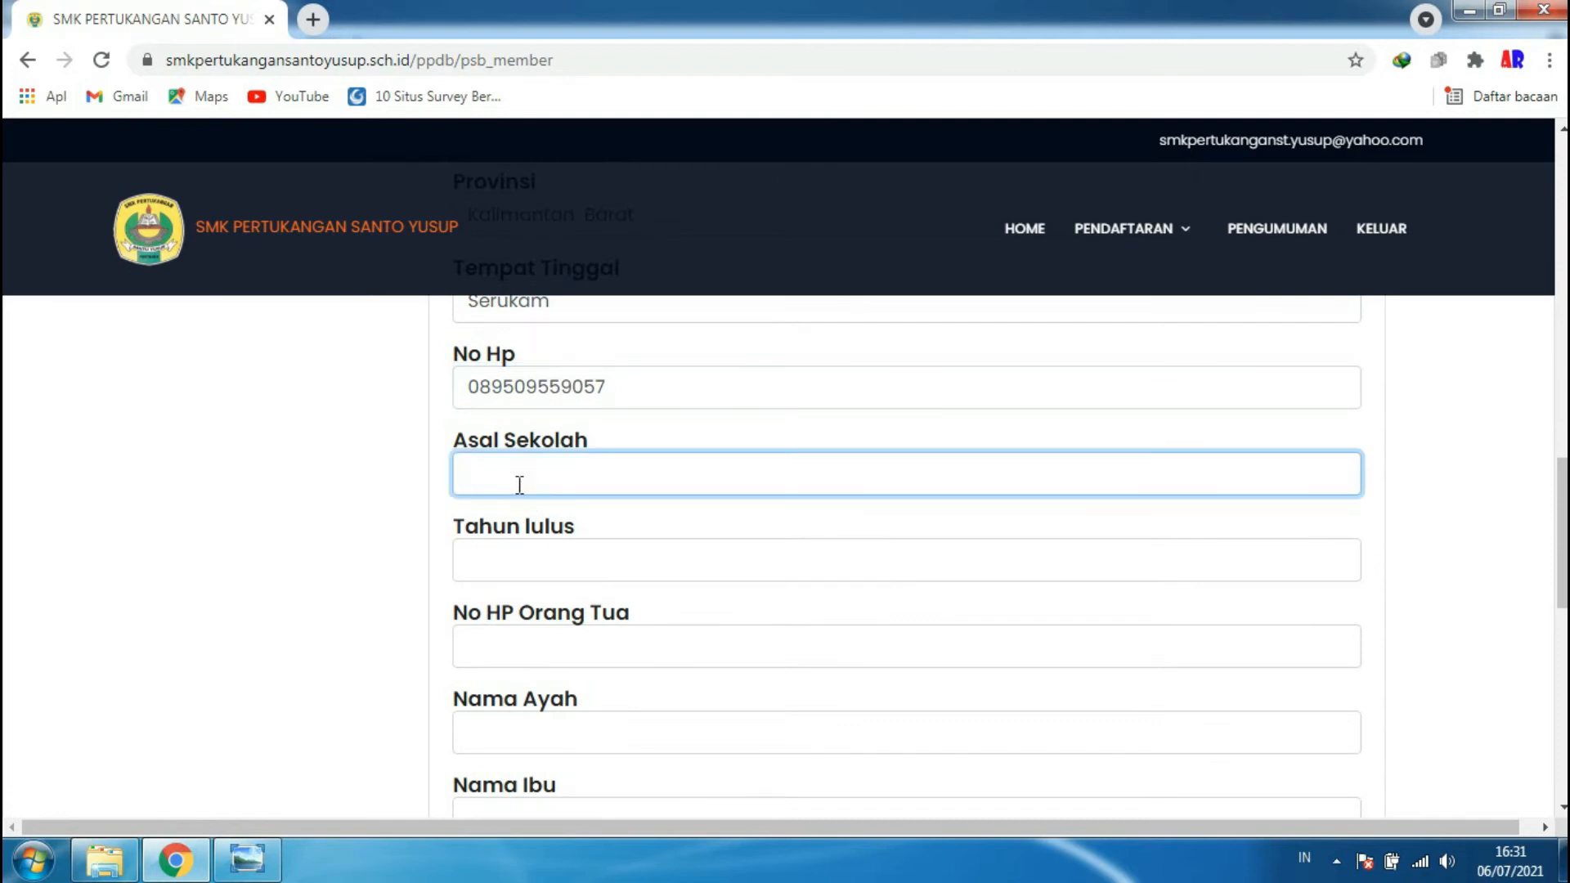
{"action": "type", "text": "SMAN 3 Singkawang"}
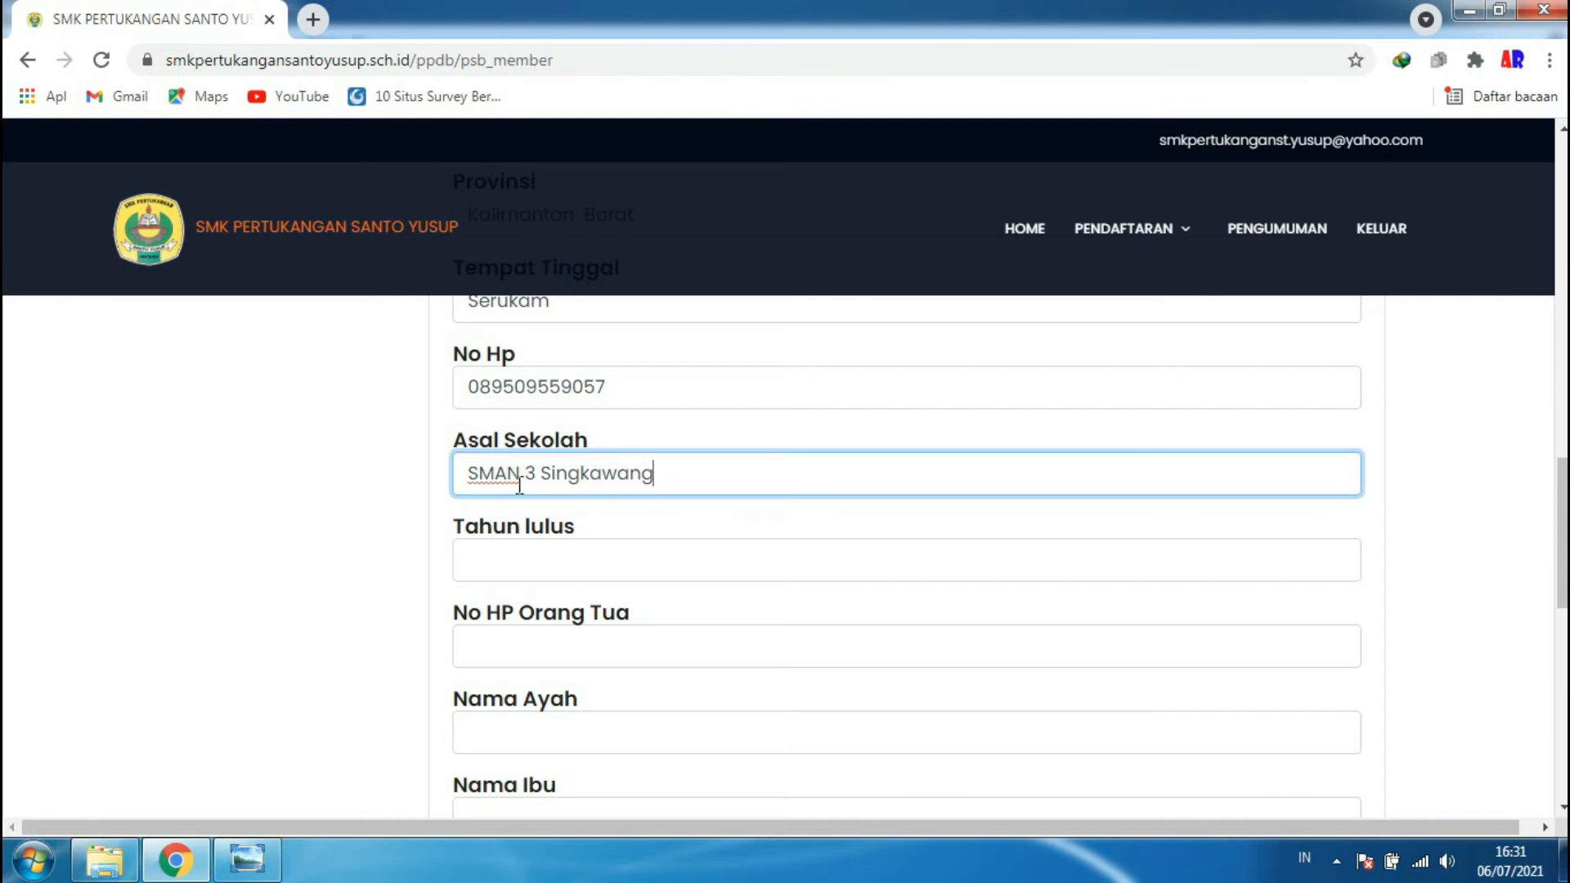
{"action": "left_click", "coordinate": [561, 555]}
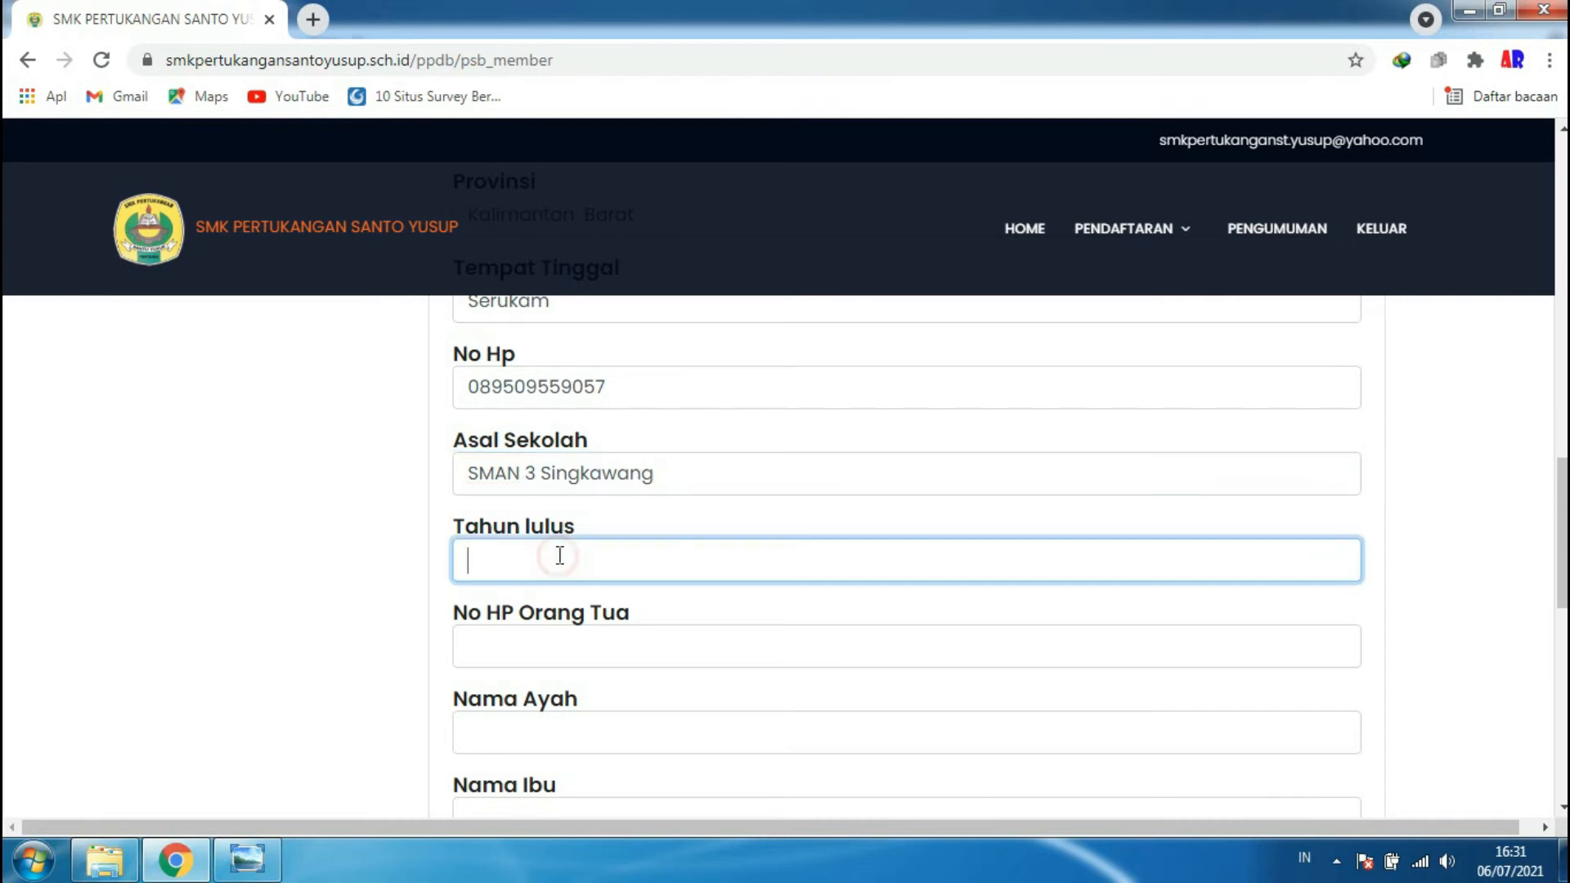
{"action": "type", "text": "2014"}
{"action": "left_click", "coordinate": [552, 645]}
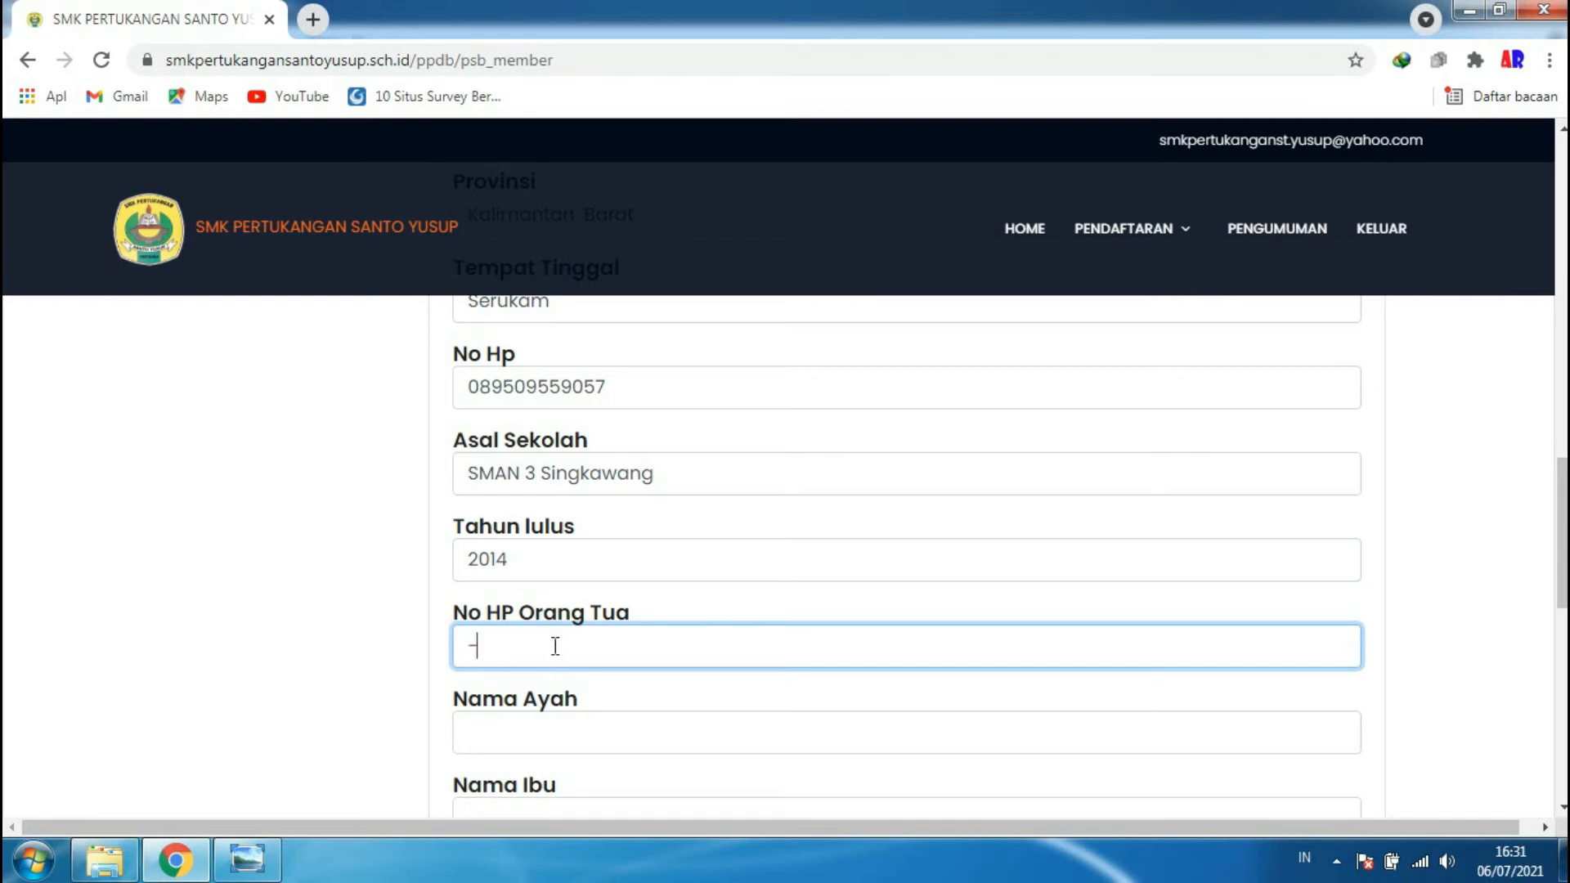
- Enter the father's and mother's names in Nama Ayah and Nama Ibu
{"action": "left_click", "coordinate": [549, 730]}
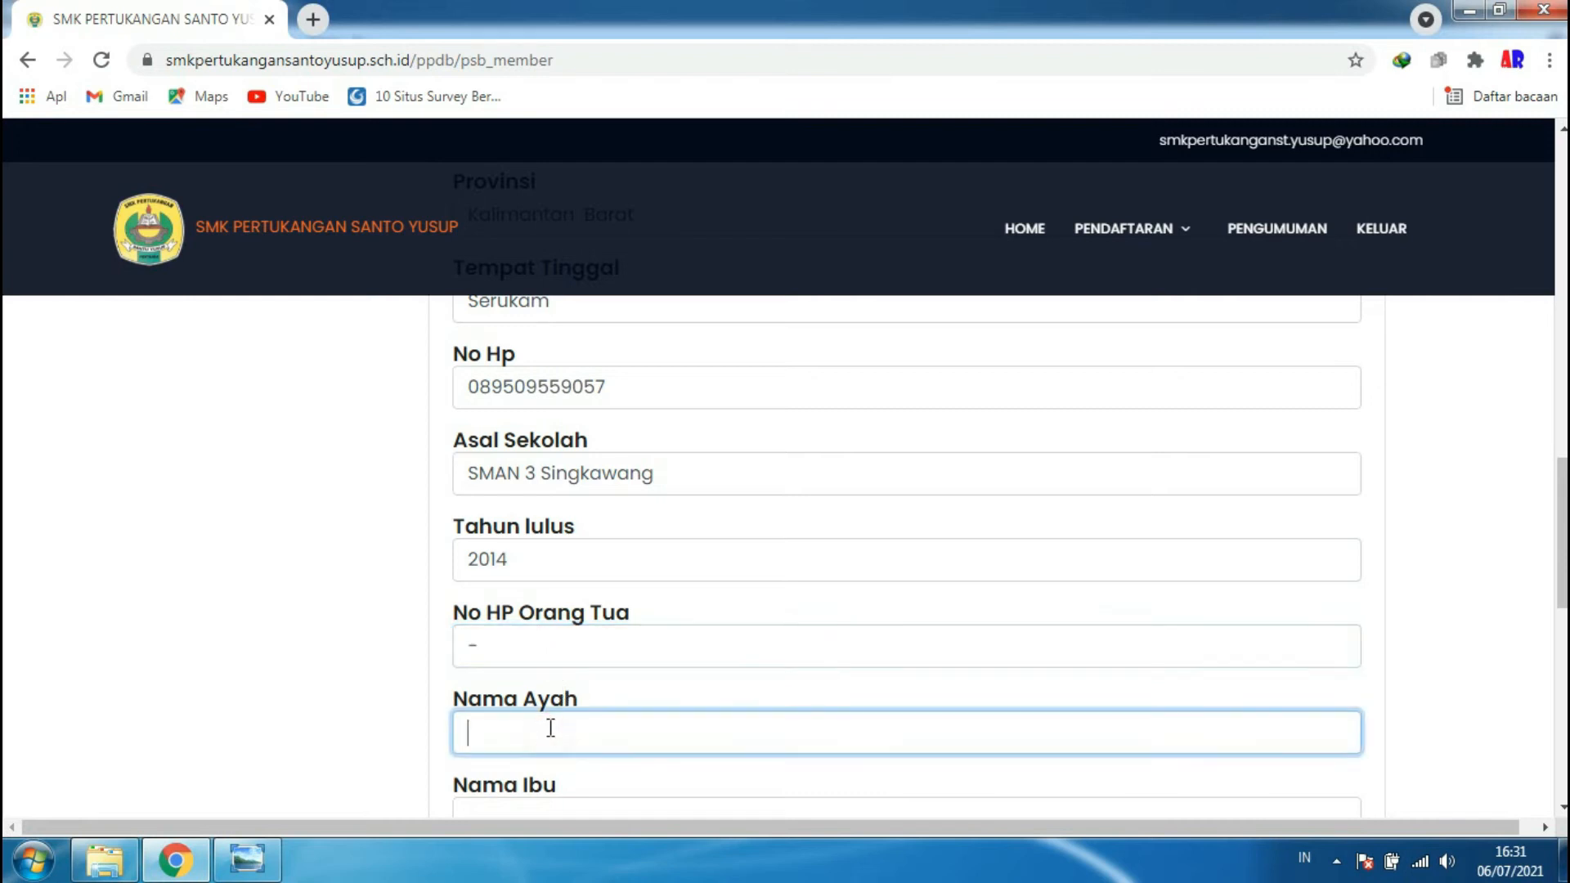
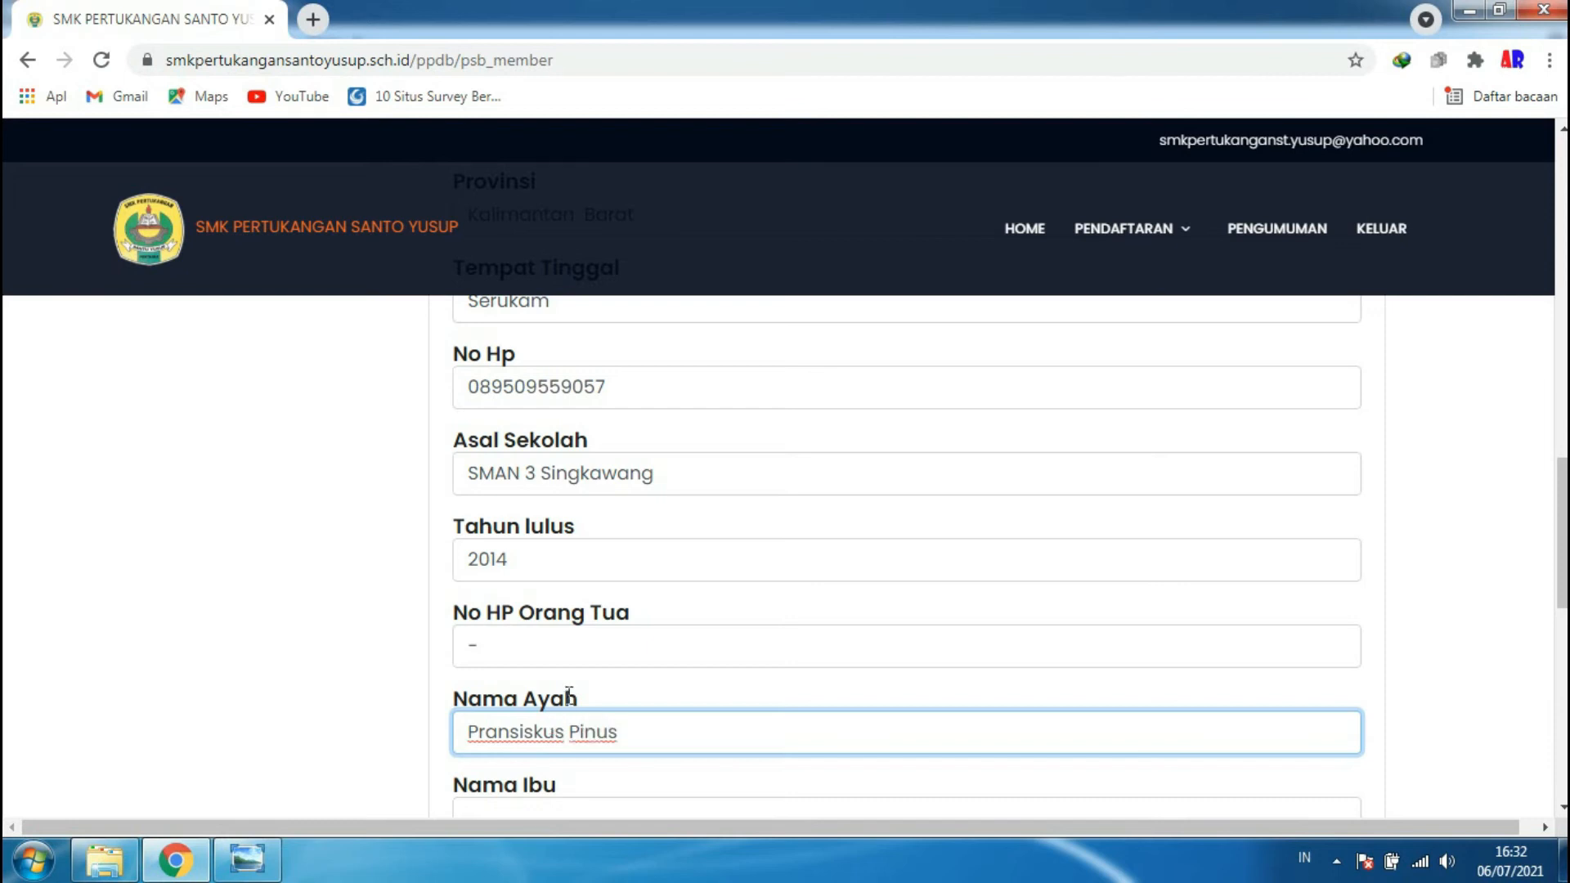
{"action": "scroll", "coordinate": [601, 720], "scroll_direction": "down", "scroll_amount": 1}
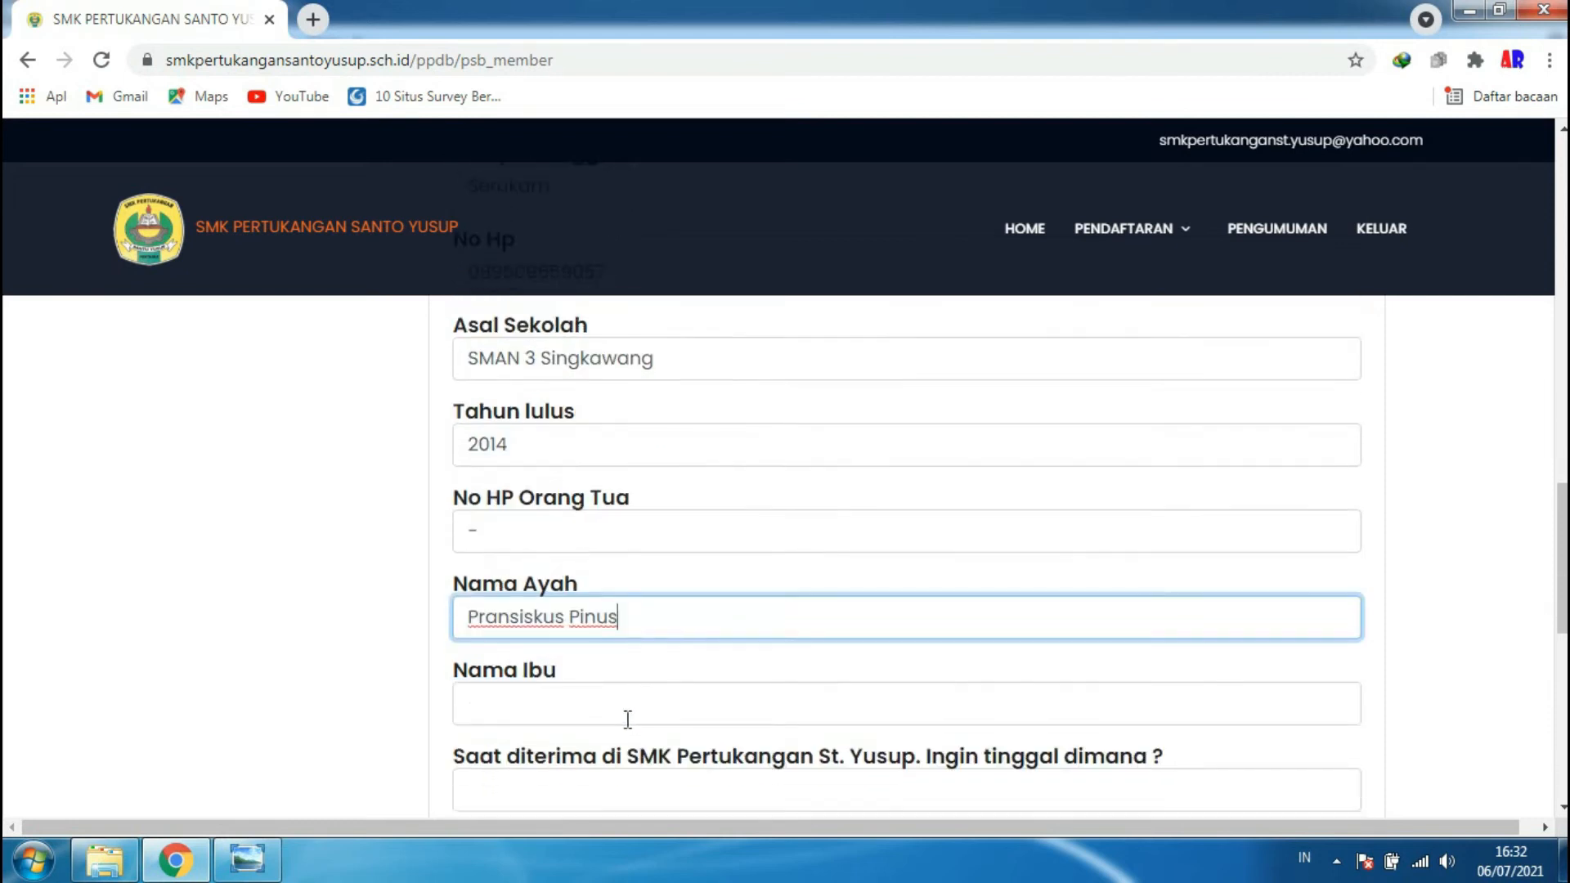
{"action": "left_click", "coordinate": [598, 708]}
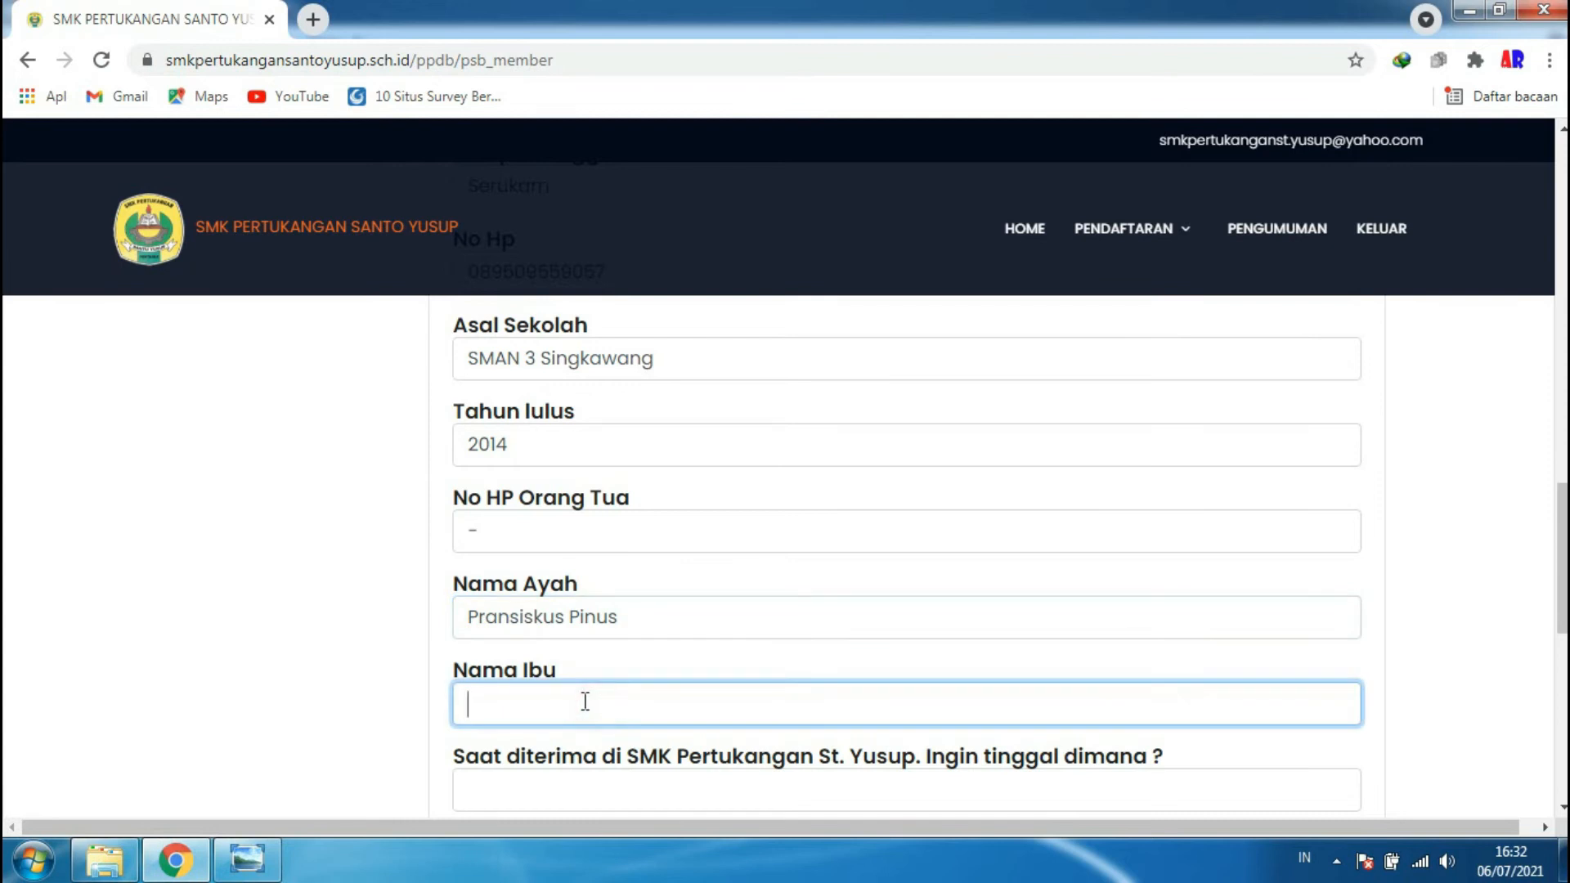
{"action": "type", "text": "Marsiana"}
- Answer the residence question with Asrama and enter a 500000 down payment
{"action": "scroll", "coordinate": [585, 702], "scroll_direction": "down", "scroll_amount": 3}
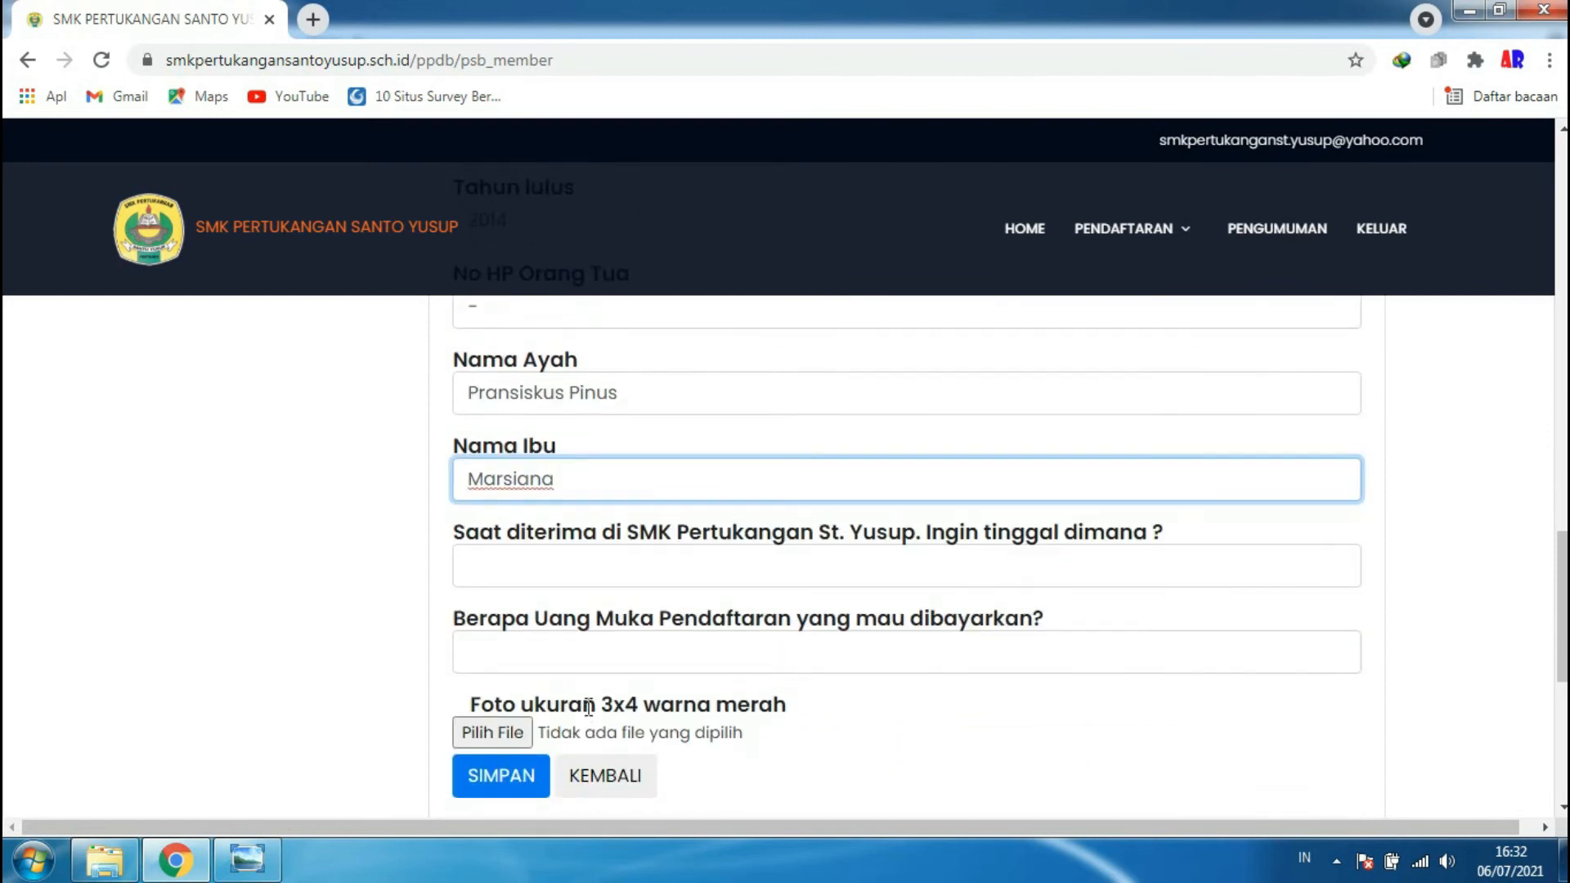
{"action": "left_click", "coordinate": [749, 562]}
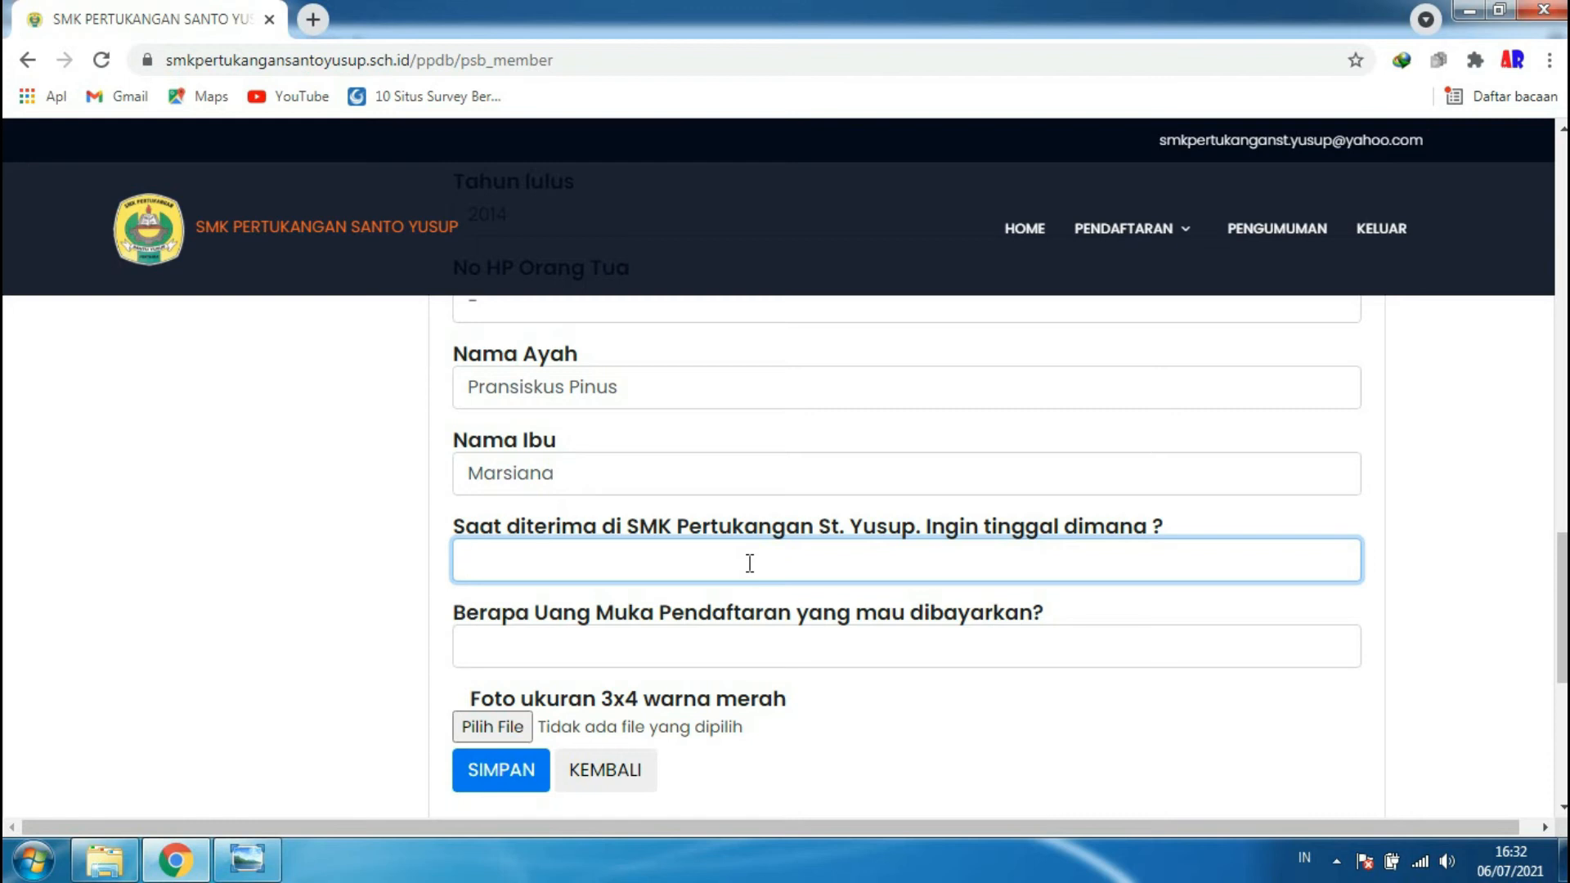
{"action": "type", "text": "Asrama"}
{"action": "left_click", "coordinate": [696, 642]}
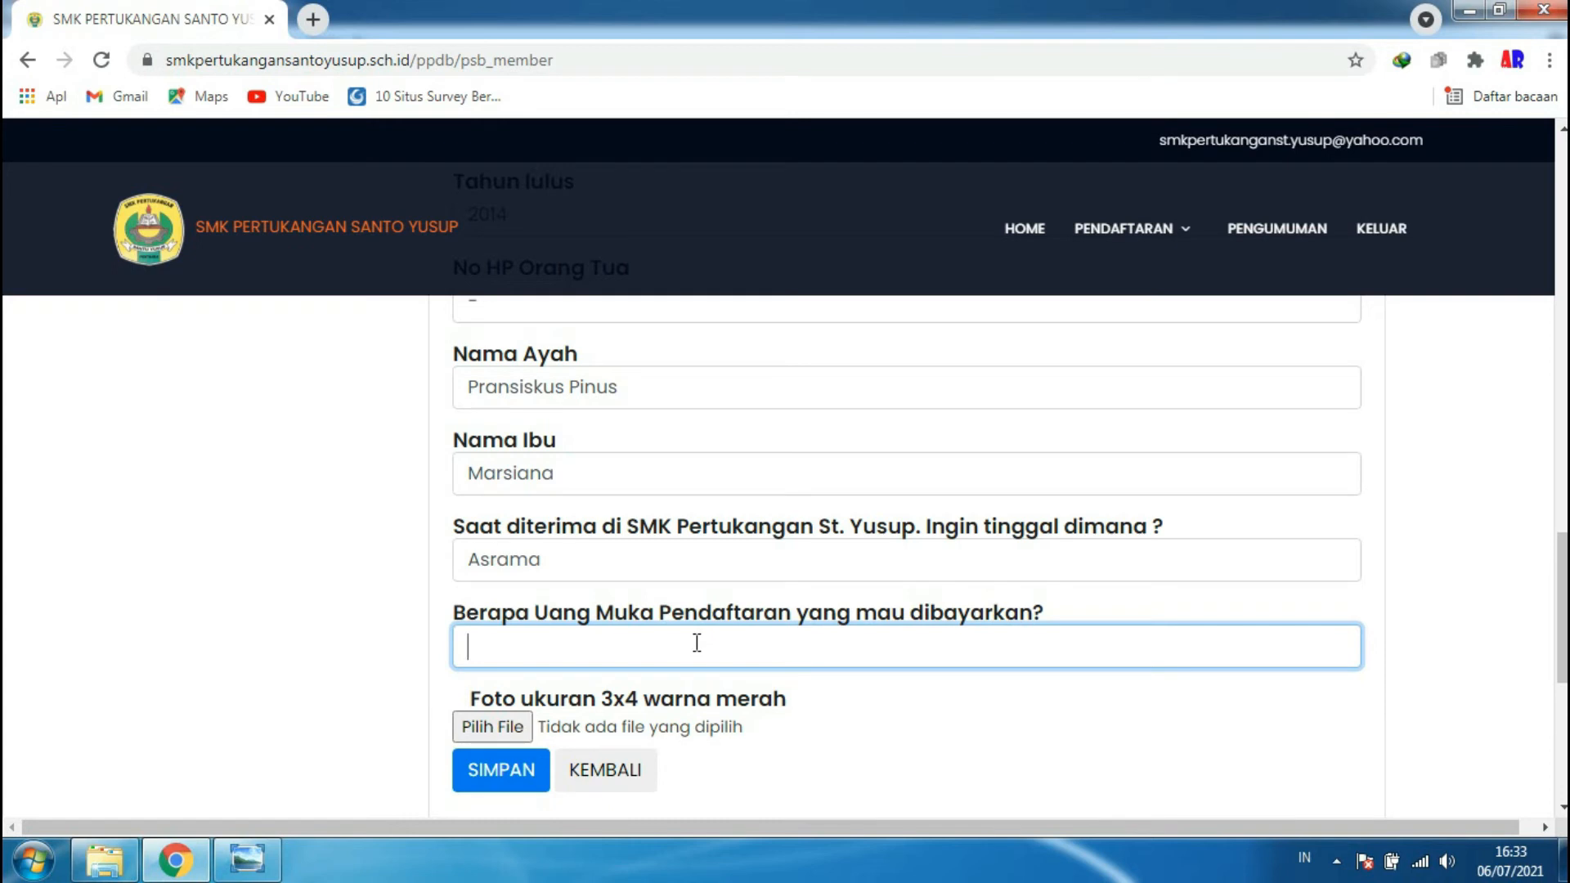
{"action": "type", "text": "500000"}
- Attach 7. Foto as the 3x4 photo and save the form to get 'Data Berhasil Diisi'
{"action": "left_click", "coordinate": [538, 742]}
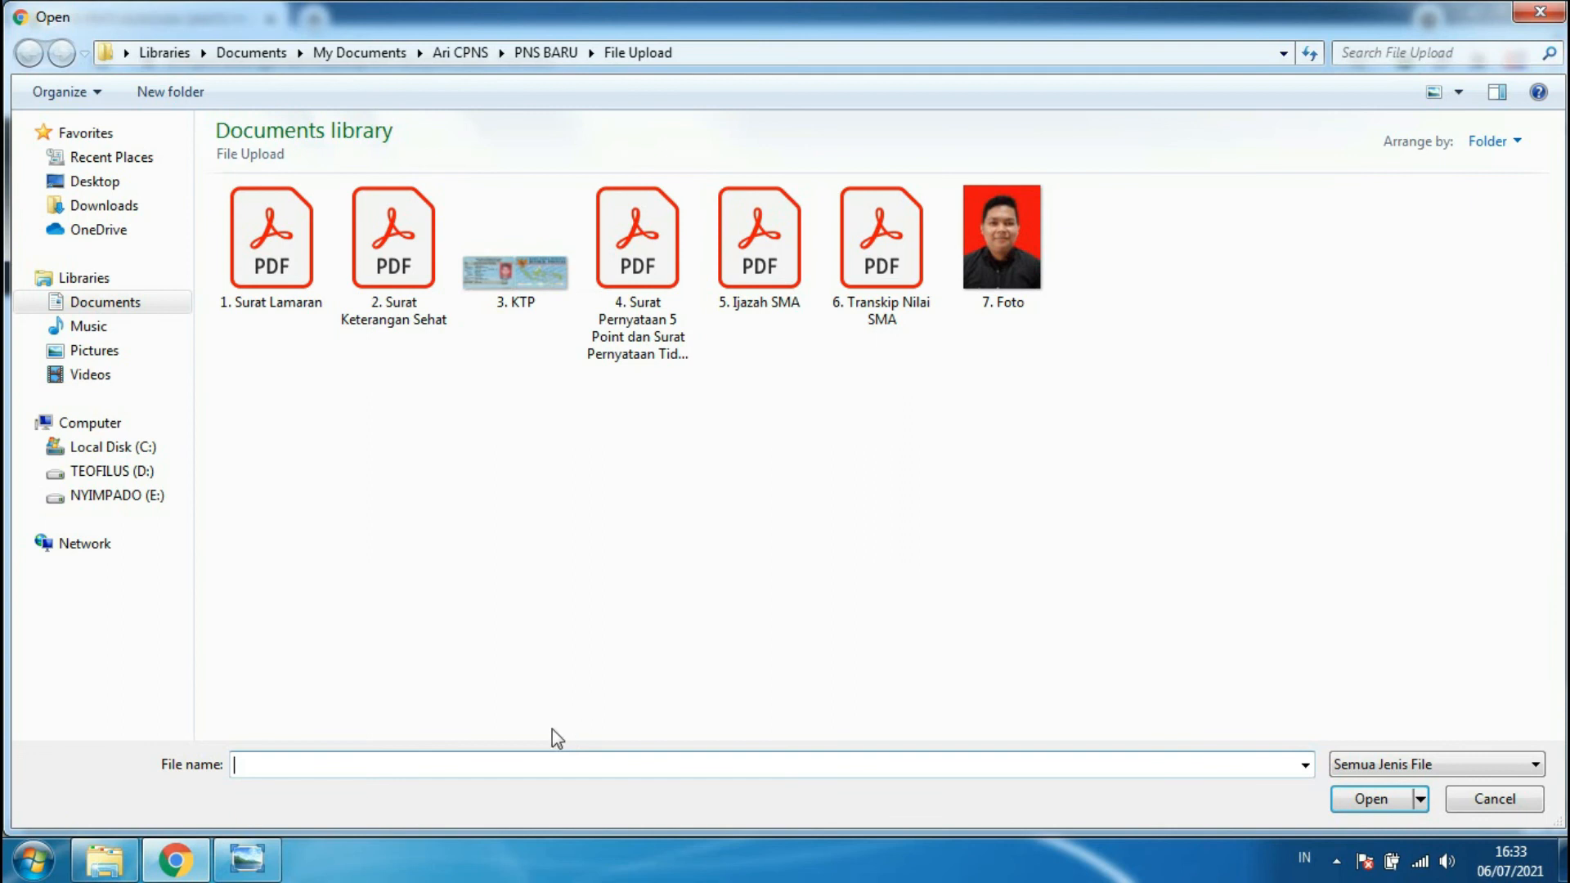
{"action": "left_click", "coordinate": [1035, 277]}
{"action": "left_click", "coordinate": [1371, 806]}
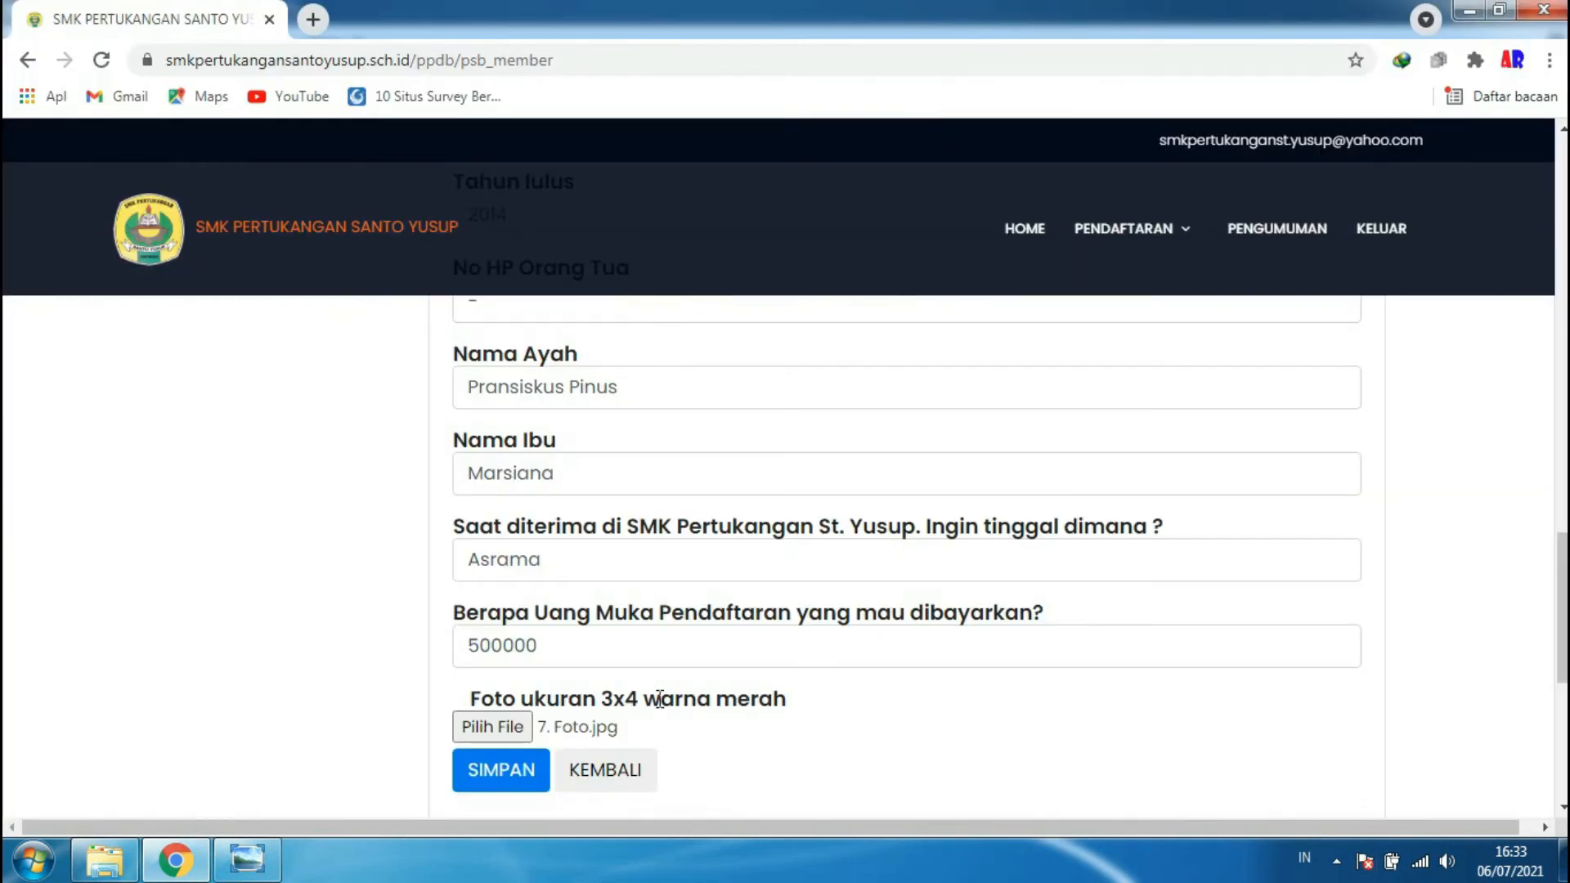
{"action": "scroll", "coordinate": [621, 703], "scroll_direction": "down", "scroll_amount": 2}
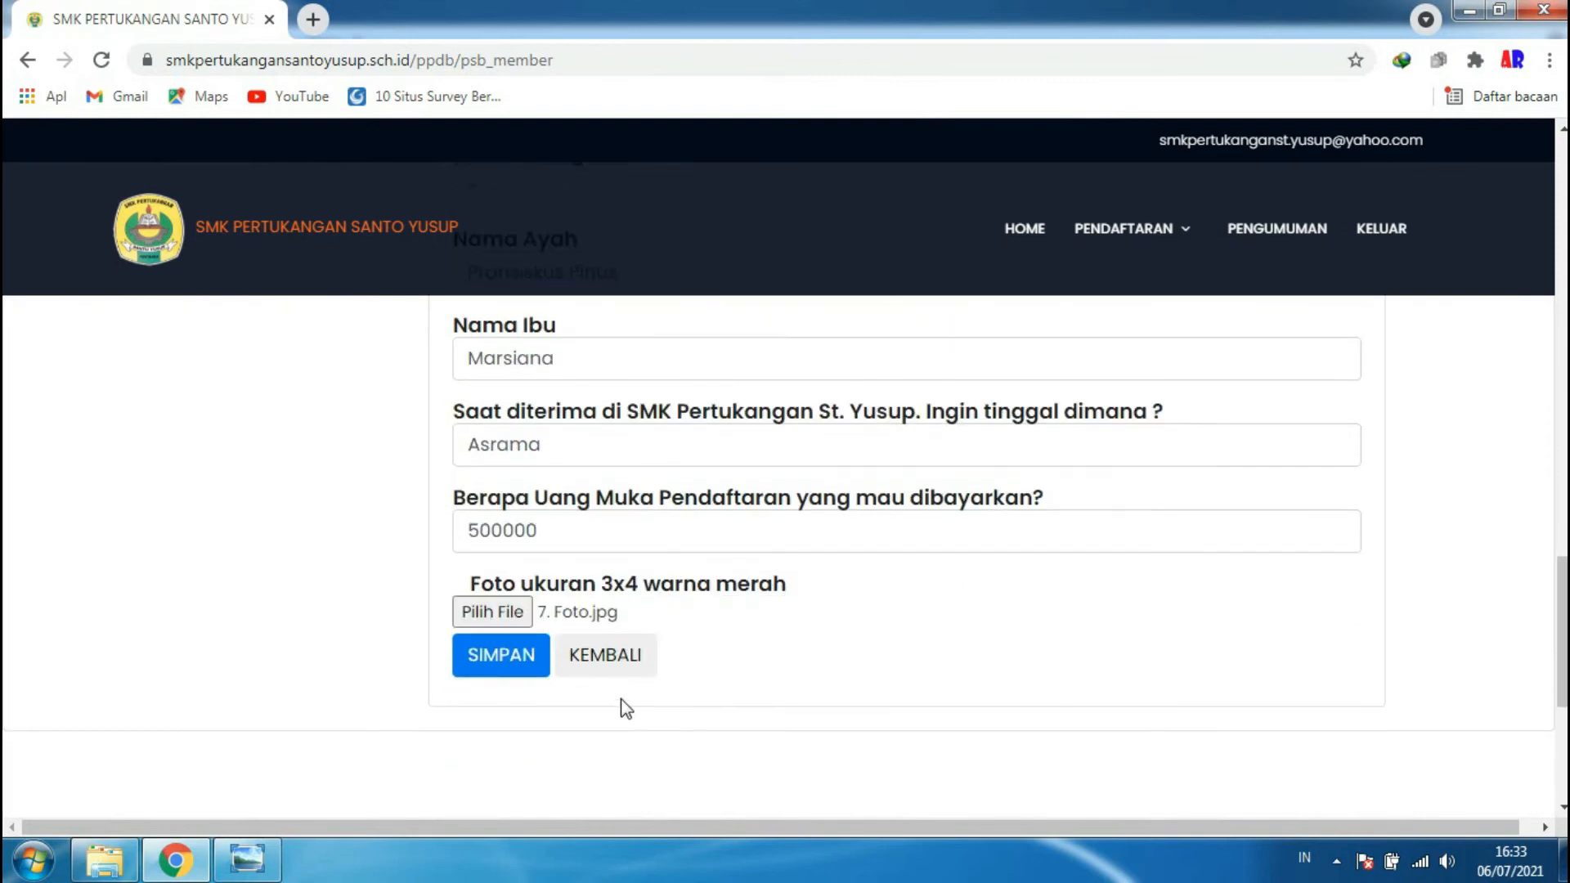
{"action": "left_click", "coordinate": [486, 669]}
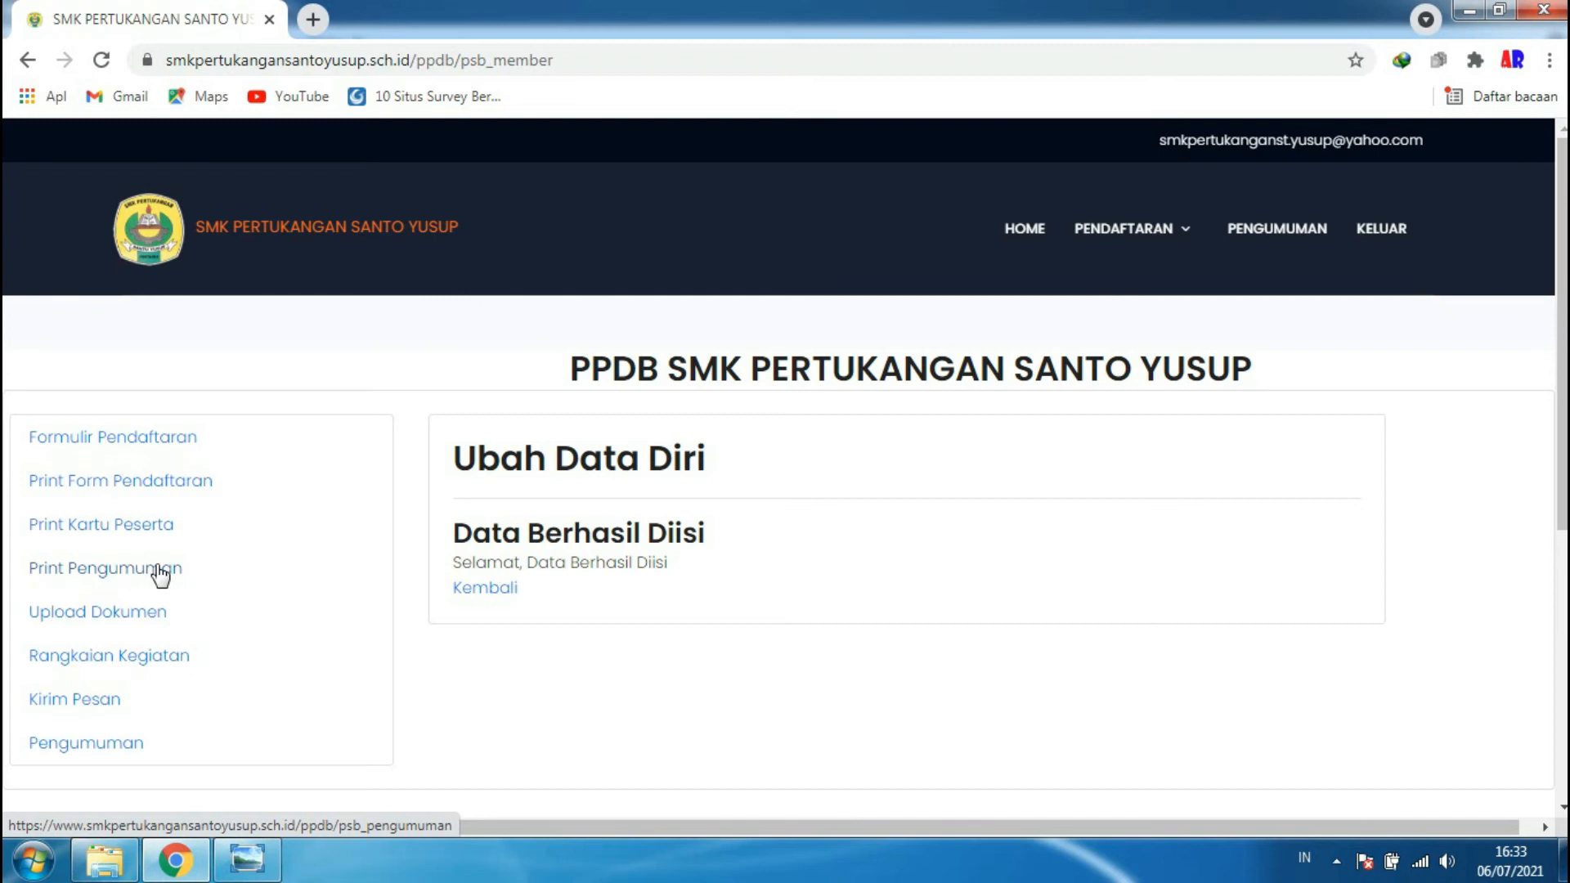
- On Upload Dokumen, start an Ijazah document entry, then go back to the empty document list
{"action": "left_click", "coordinate": [105, 621]}
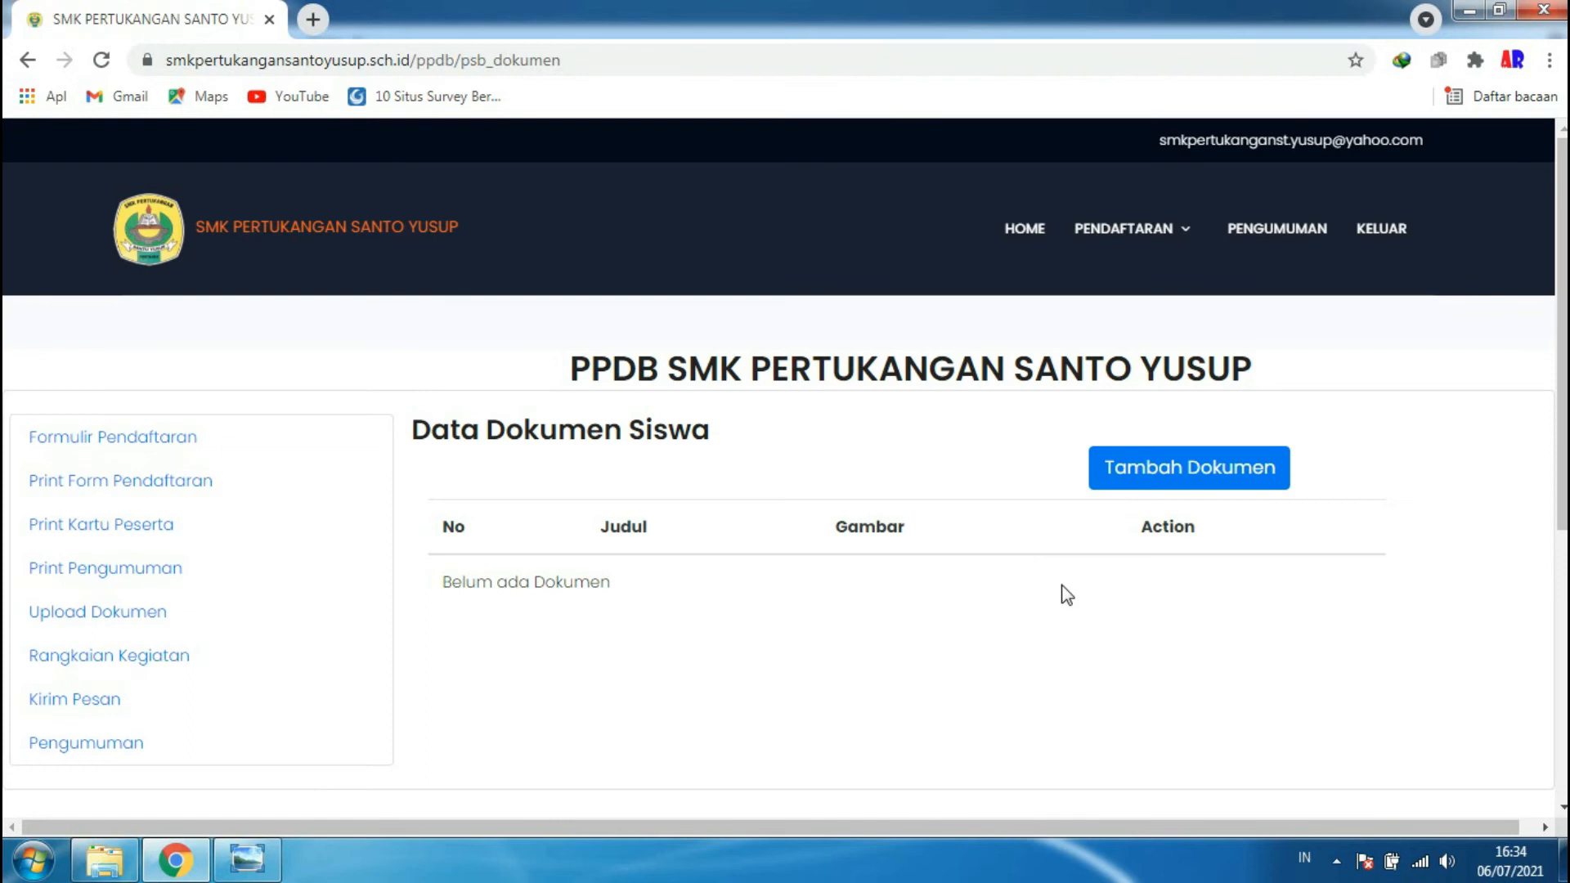
{"action": "left_click", "coordinate": [1172, 475]}
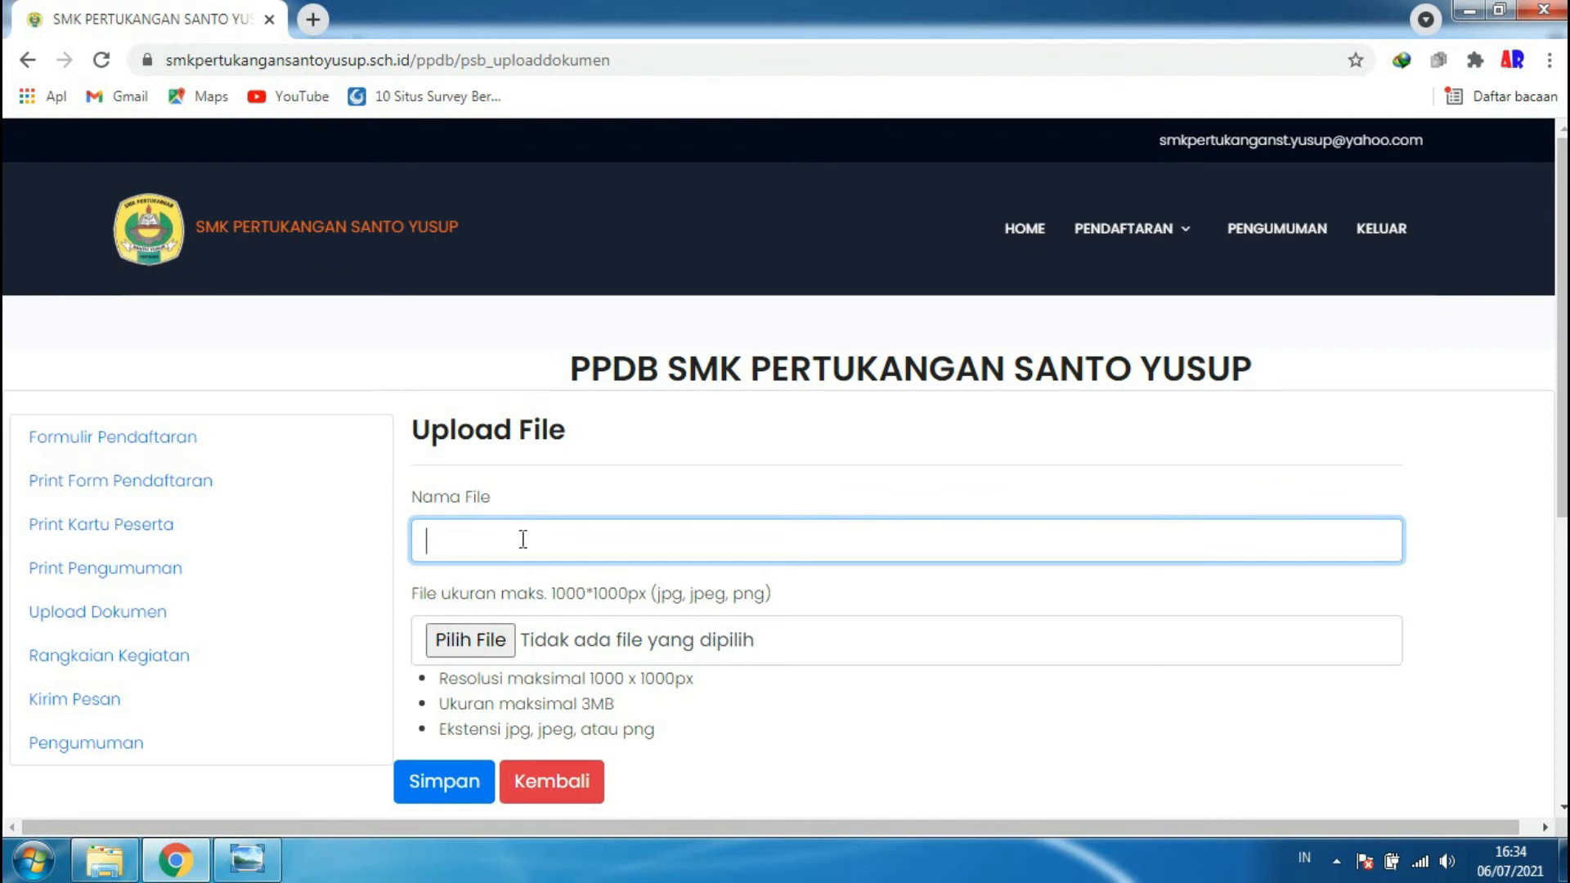
{"action": "type", "text": "Ijazah"}
{"action": "left_click", "coordinate": [493, 646]}
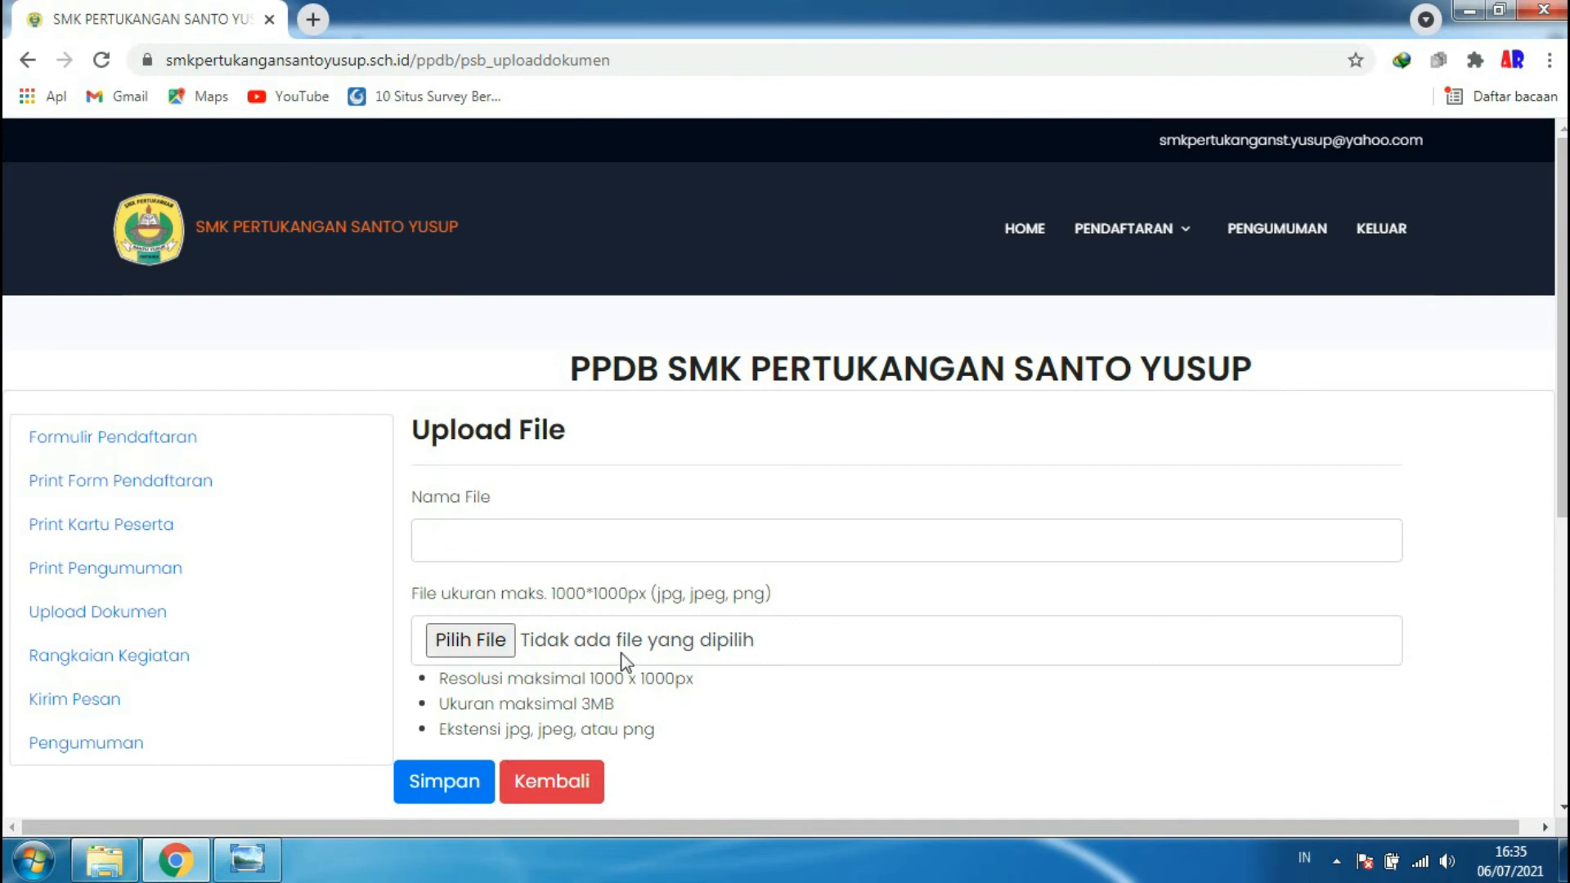
{"action": "left_click", "coordinate": [532, 785]}
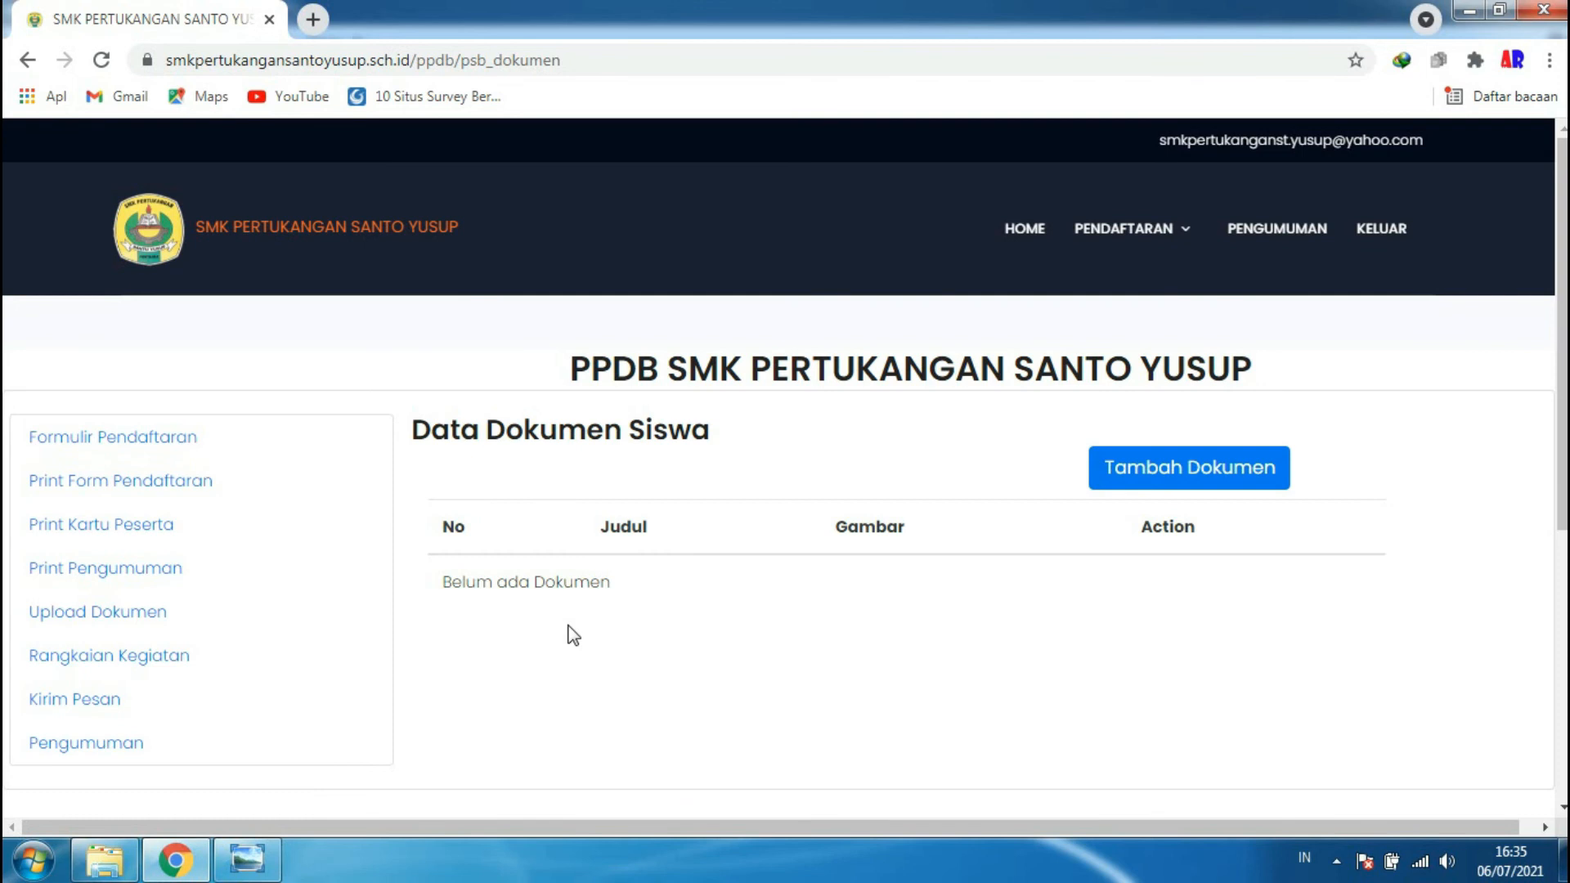
- Open Rangkaian Kegiatan and scroll through the five events from Pendaftaran to Daftar Ulang
{"action": "left_click", "coordinate": [164, 667]}
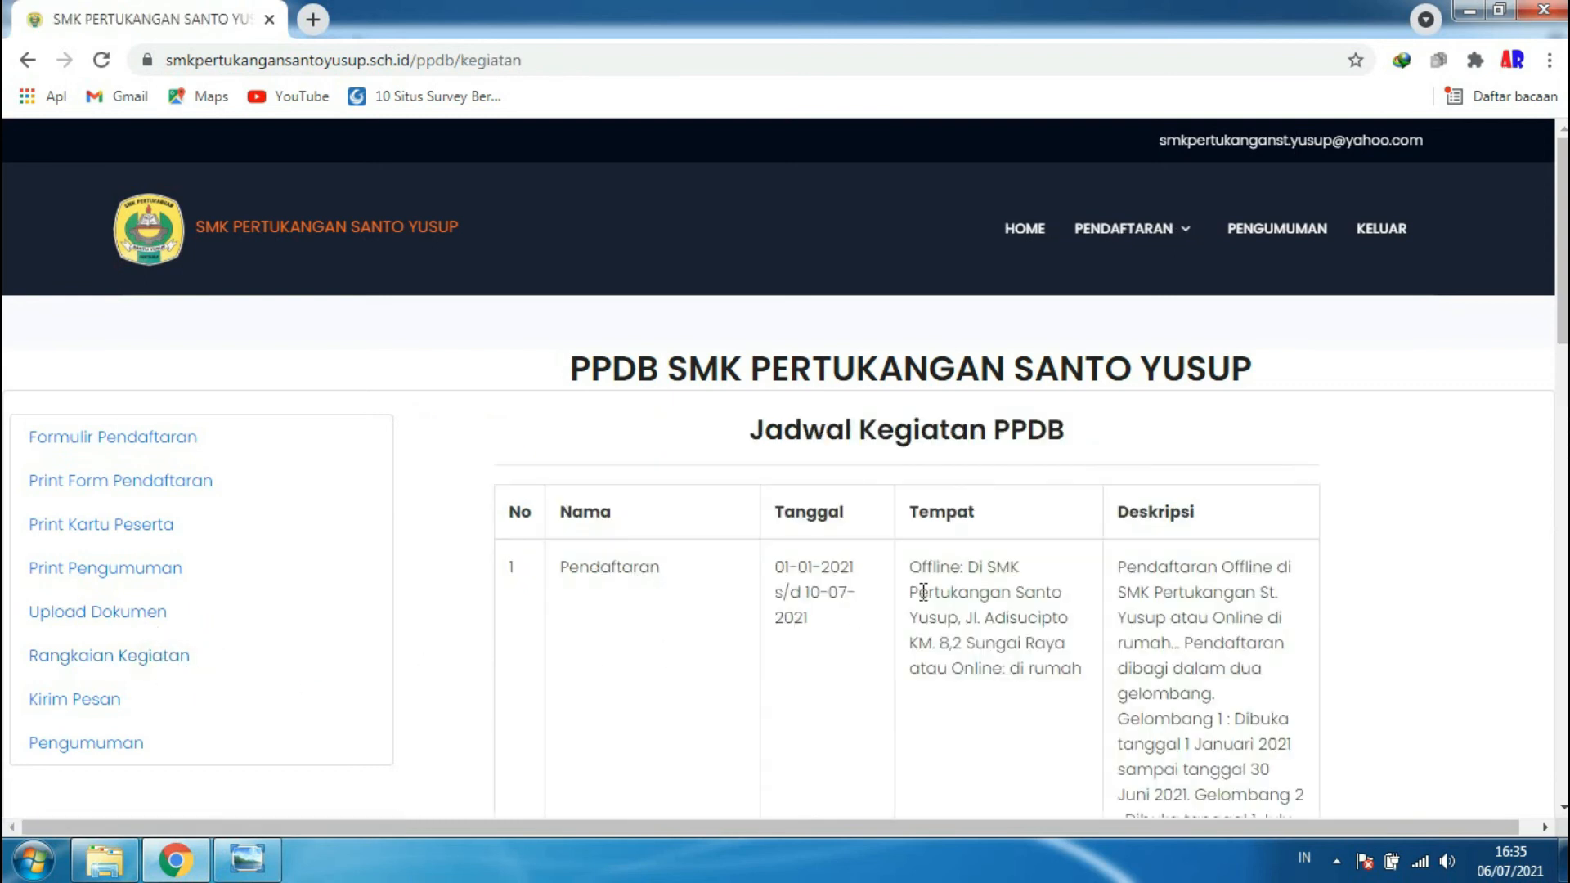
{"action": "scroll", "coordinate": [920, 592], "scroll_direction": "down", "scroll_amount": 8}
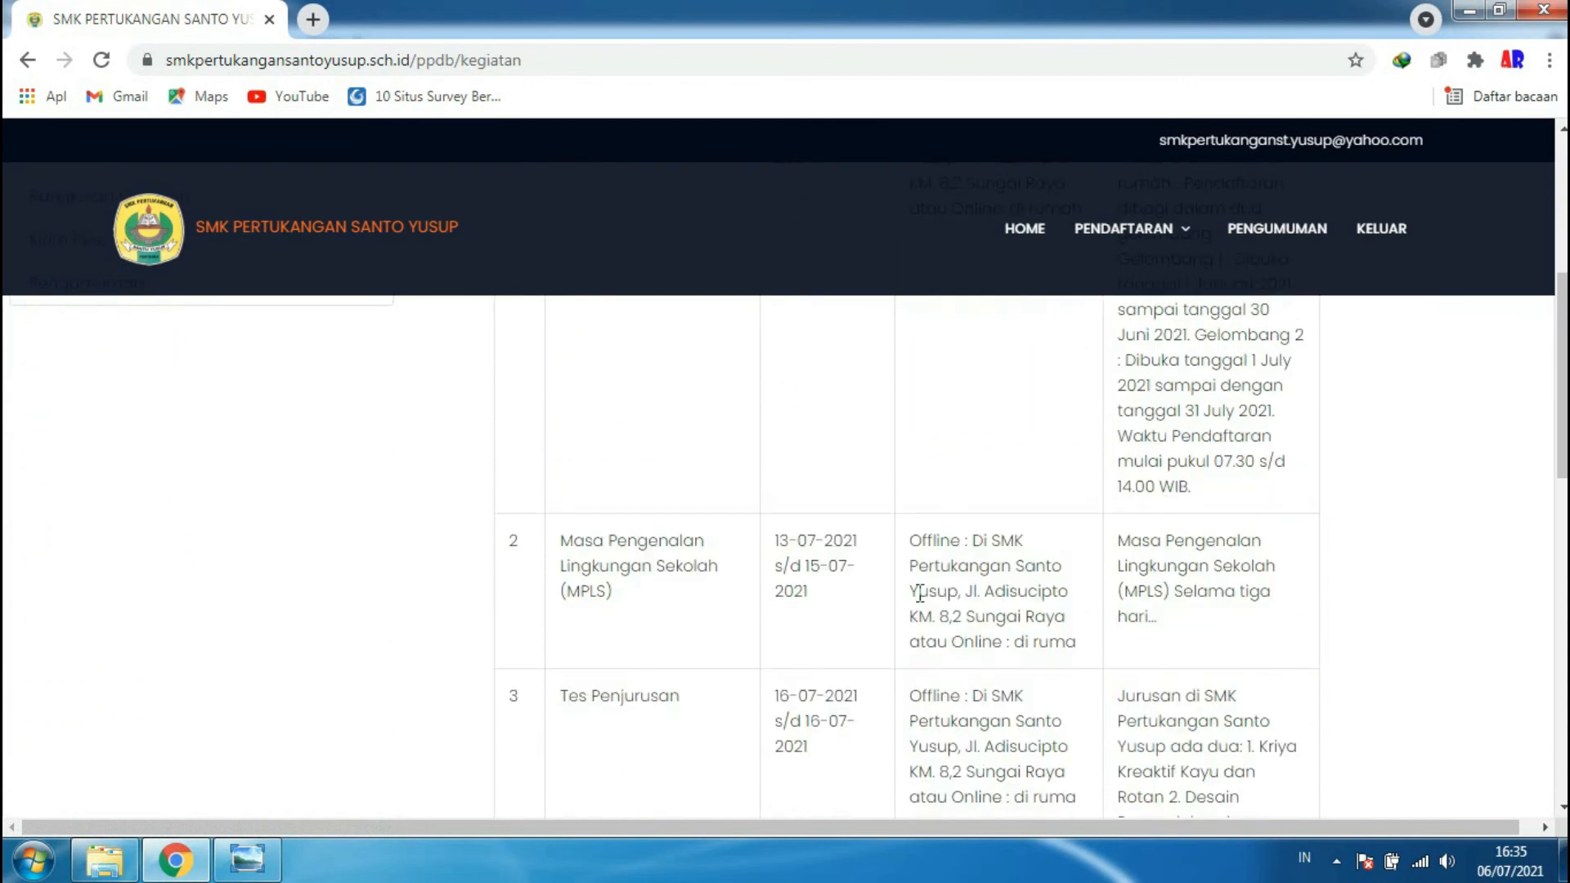
{"action": "scroll", "coordinate": [919, 593], "scroll_direction": "down", "scroll_amount": 8}
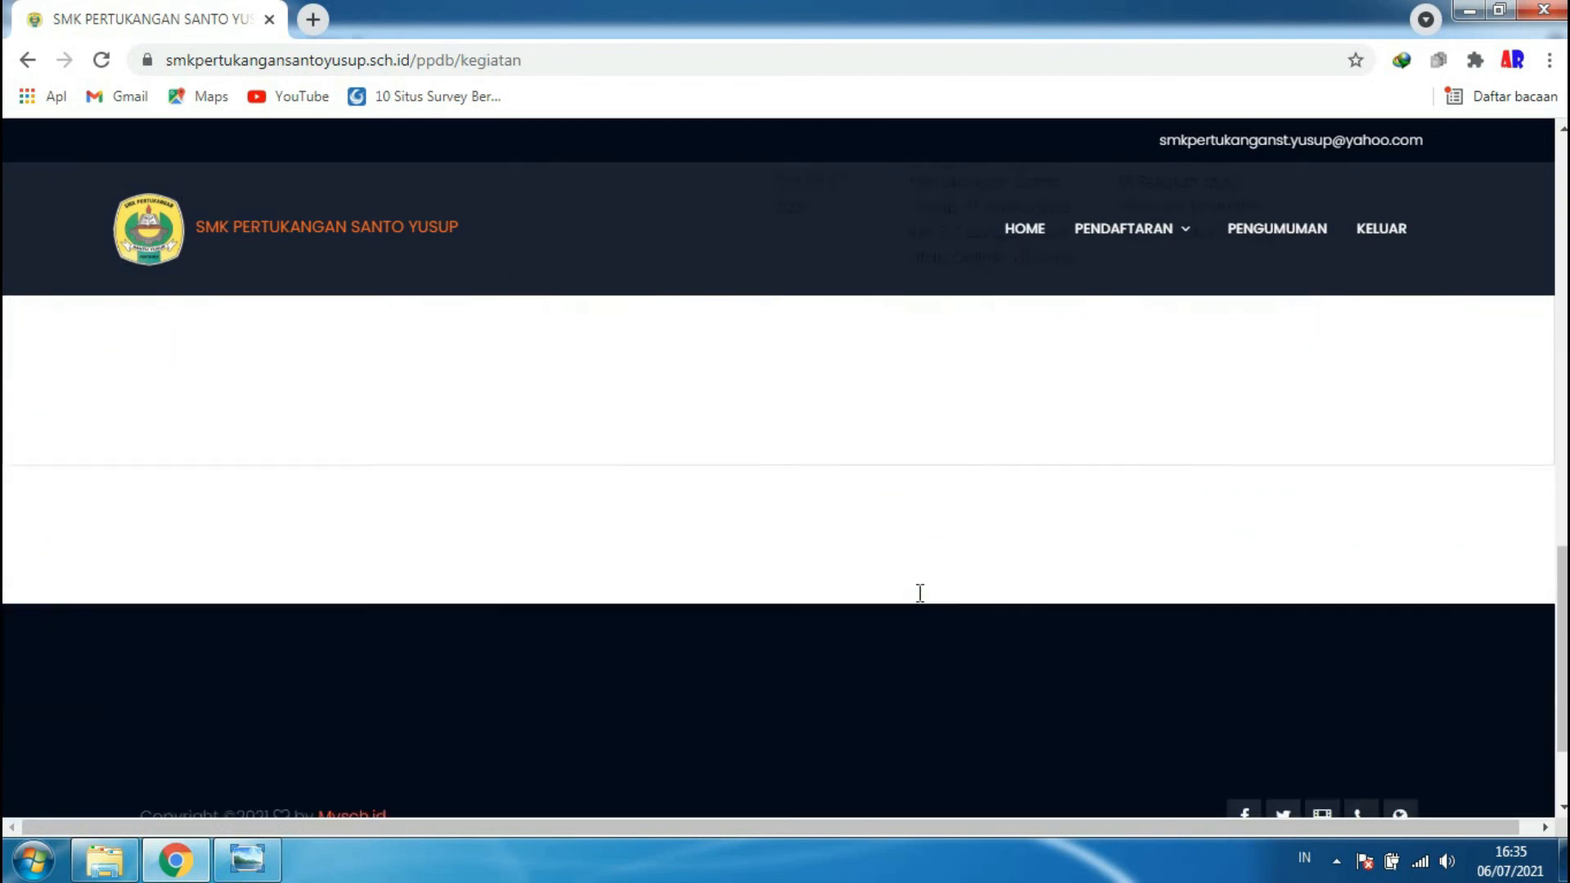
{"action": "scroll", "coordinate": [910, 602], "scroll_direction": "up", "scroll_amount": 10}
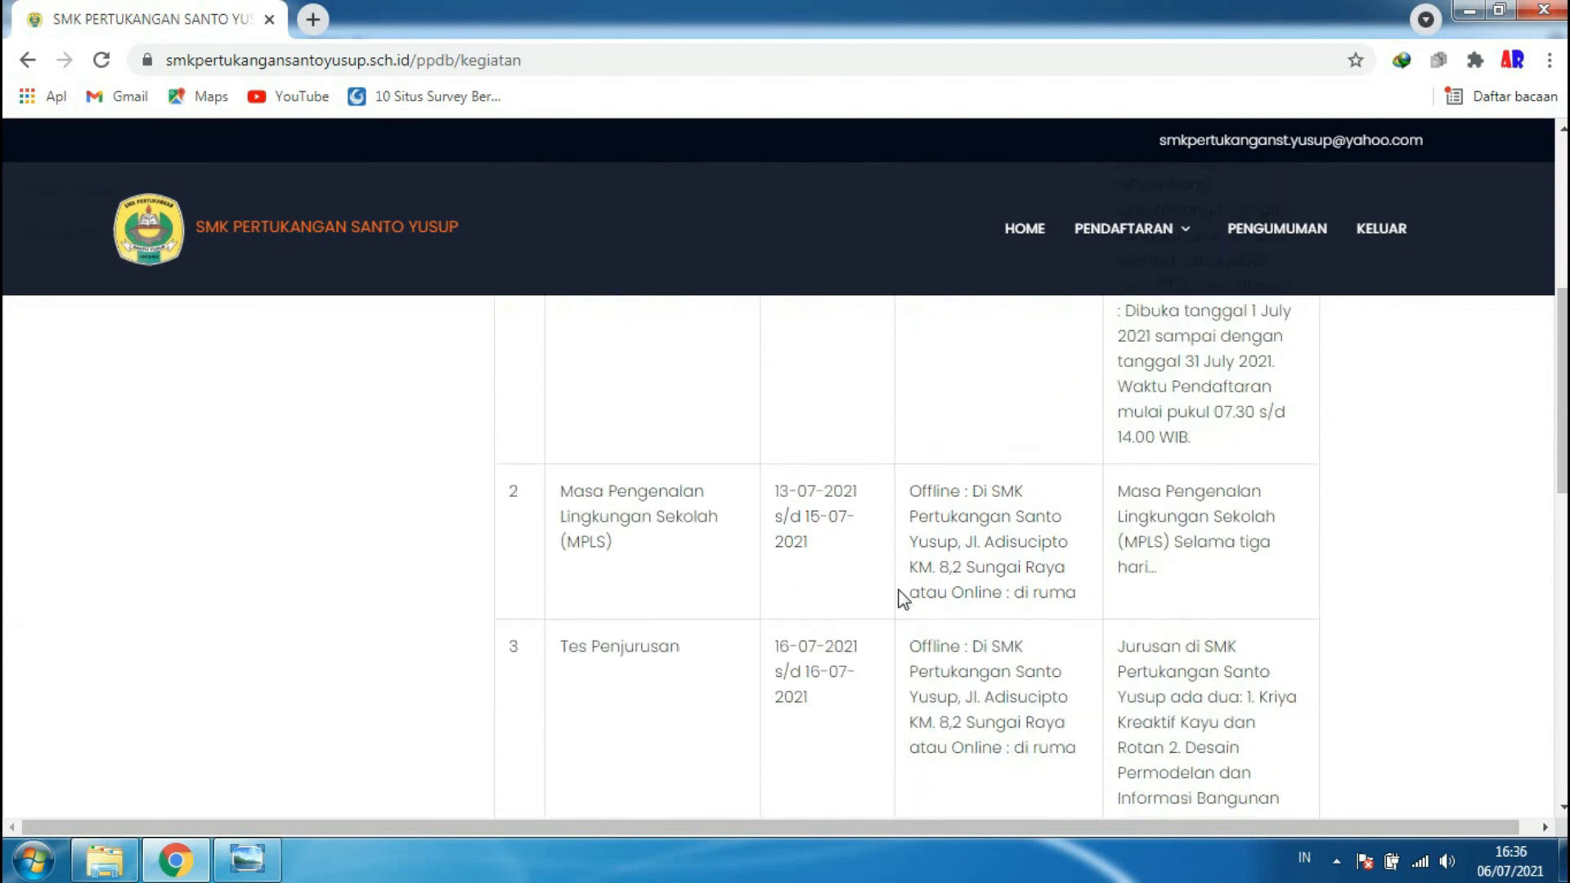
{"action": "scroll", "coordinate": [900, 596], "scroll_direction": "up", "scroll_amount": 3}
{"action": "scroll", "coordinate": [712, 494], "scroll_direction": "down", "scroll_amount": 5}
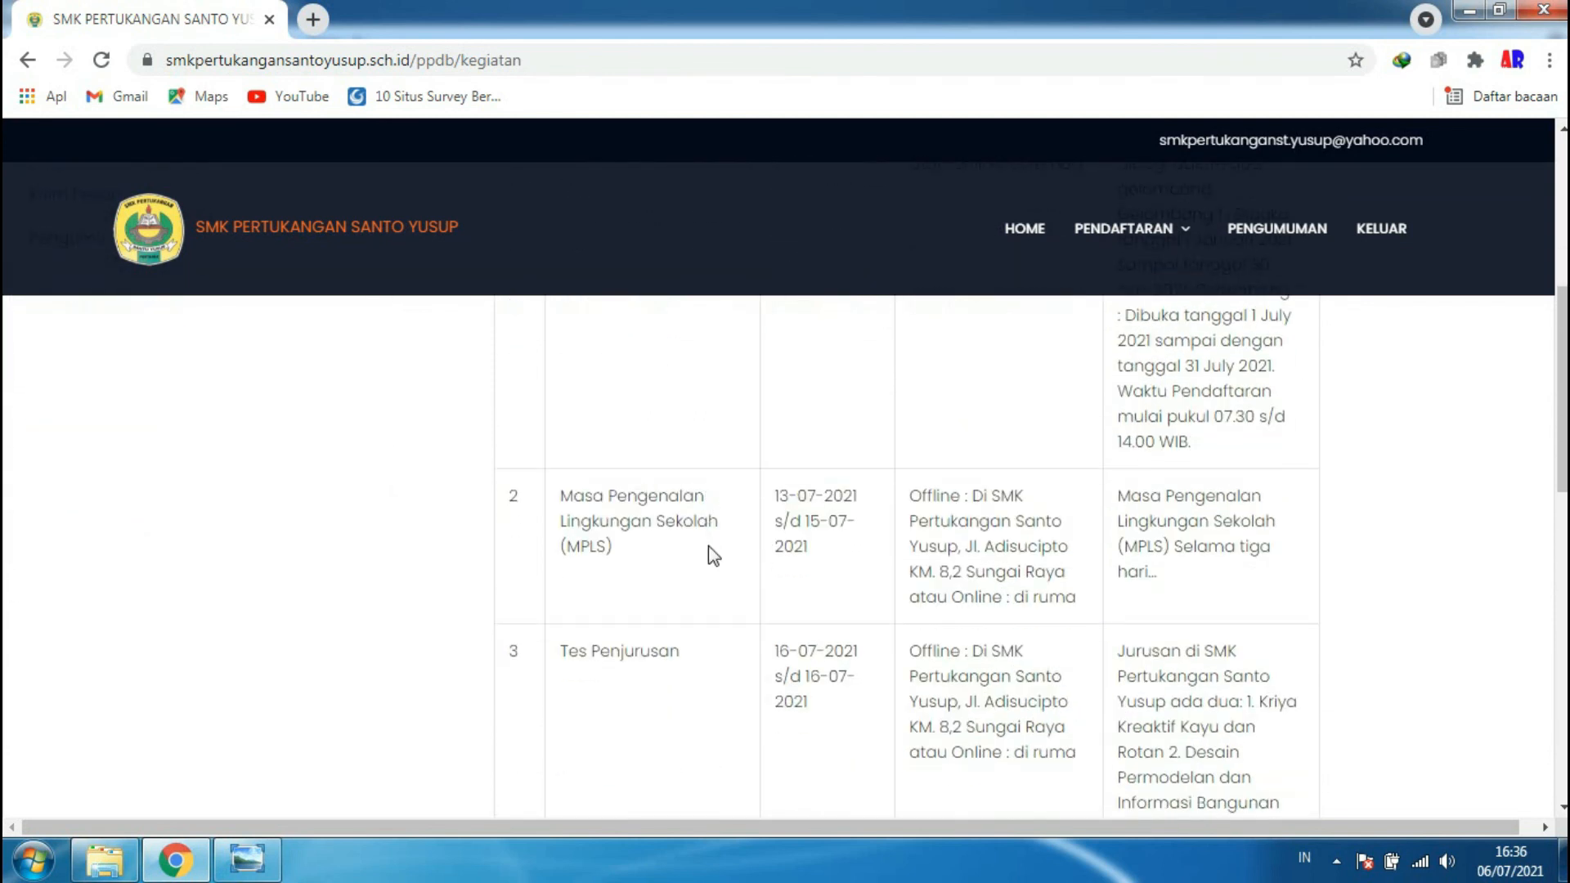
{"action": "scroll", "coordinate": [708, 546], "scroll_direction": "down", "scroll_amount": 3}
{"action": "scroll", "coordinate": [714, 555], "scroll_direction": "down", "scroll_amount": 3}
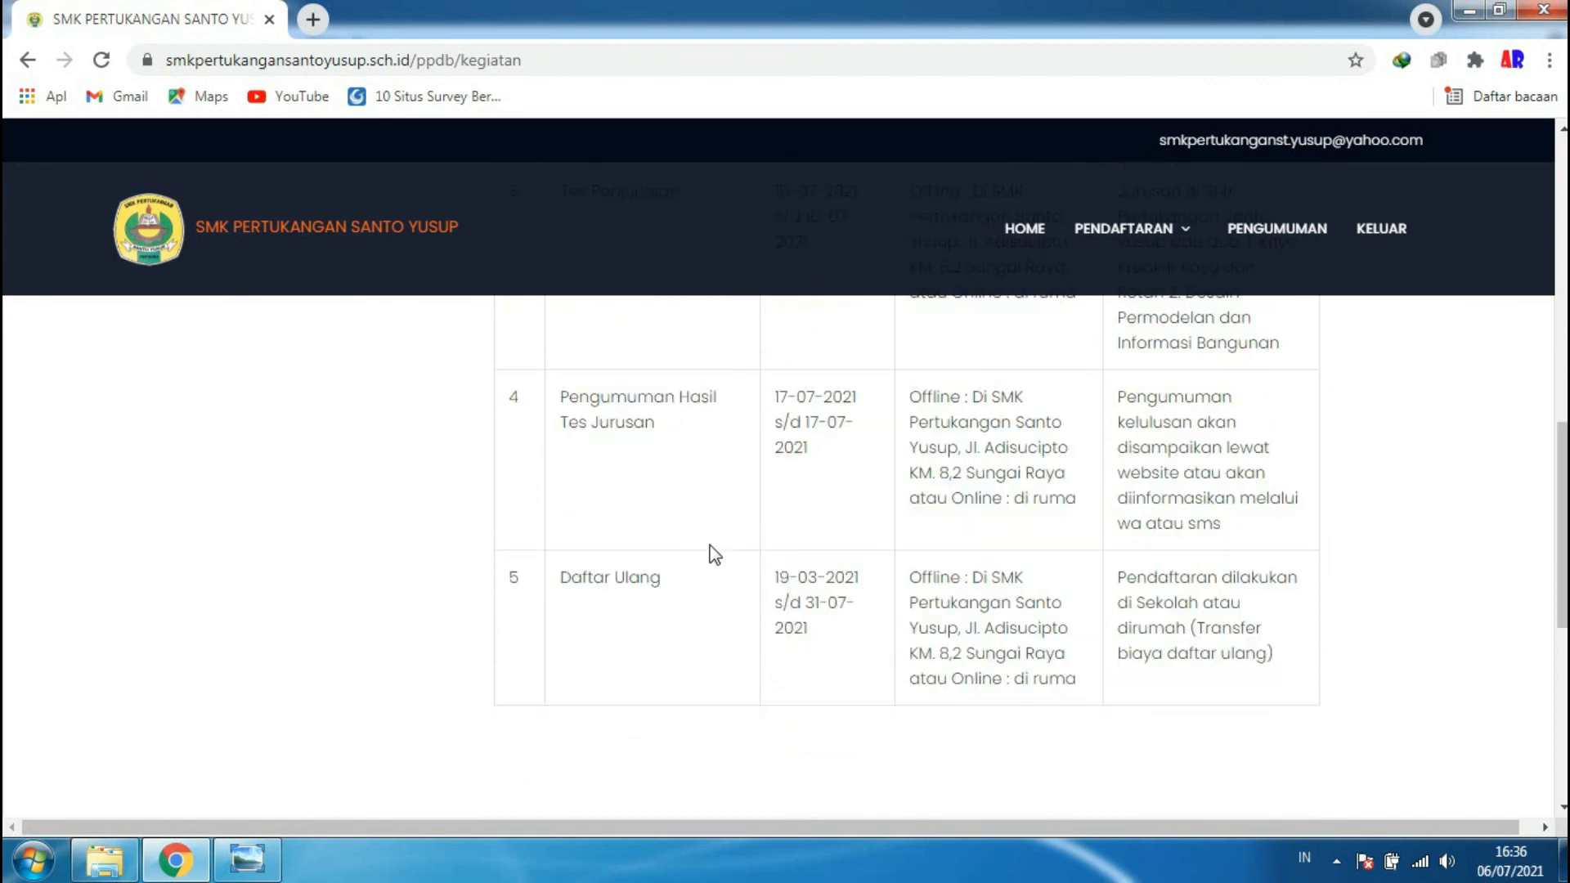
{"action": "scroll", "coordinate": [646, 602], "scroll_direction": "up", "scroll_amount": 15}
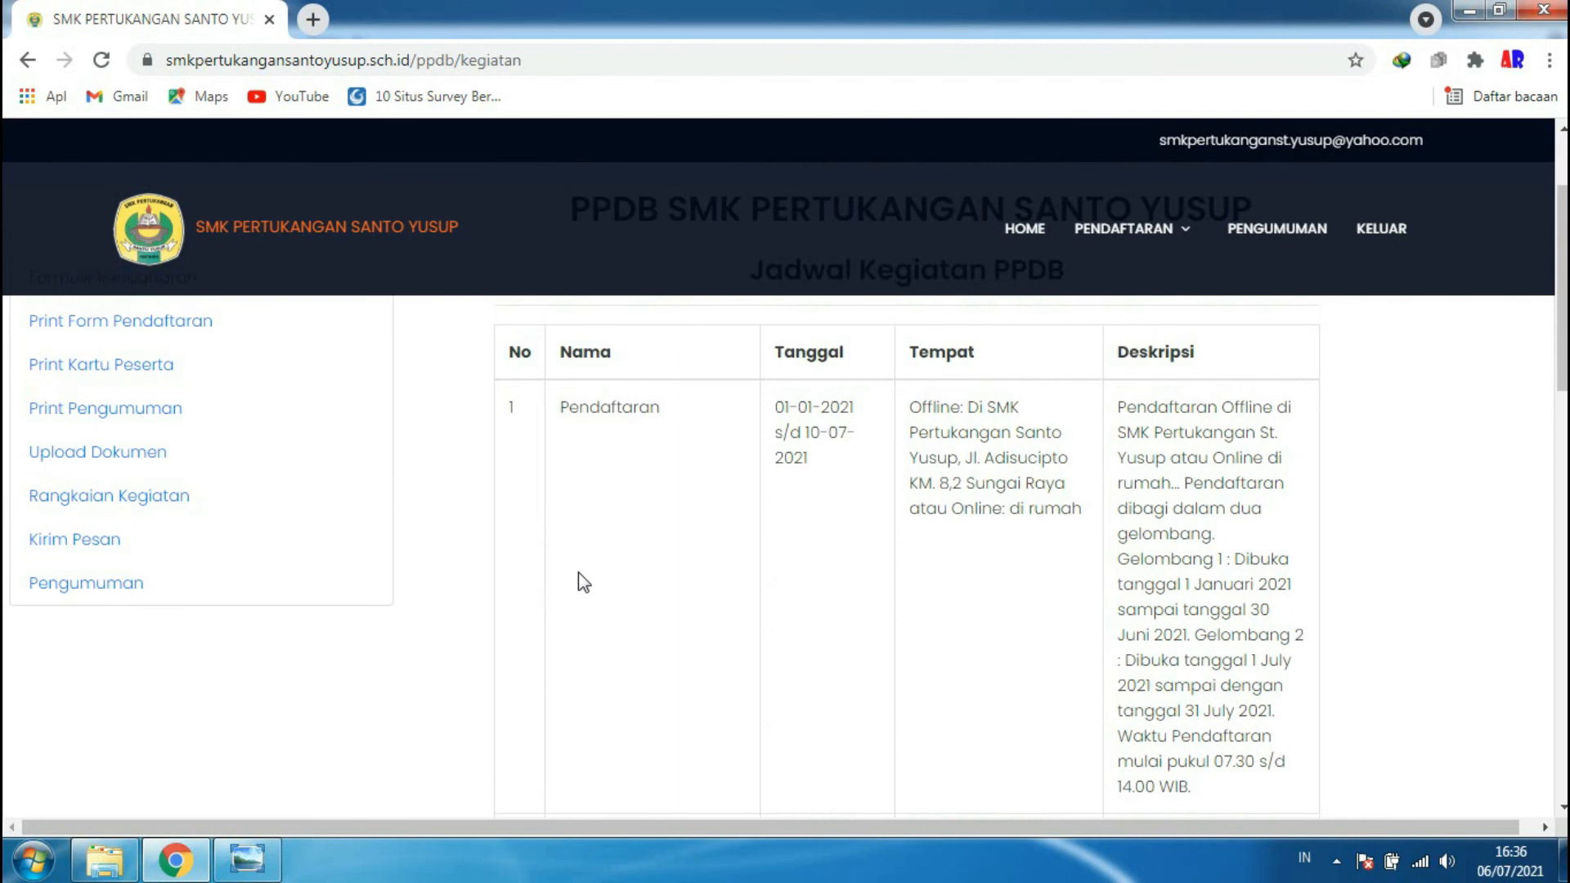
{"action": "scroll", "coordinate": [583, 583], "scroll_direction": "up", "scroll_amount": 2}
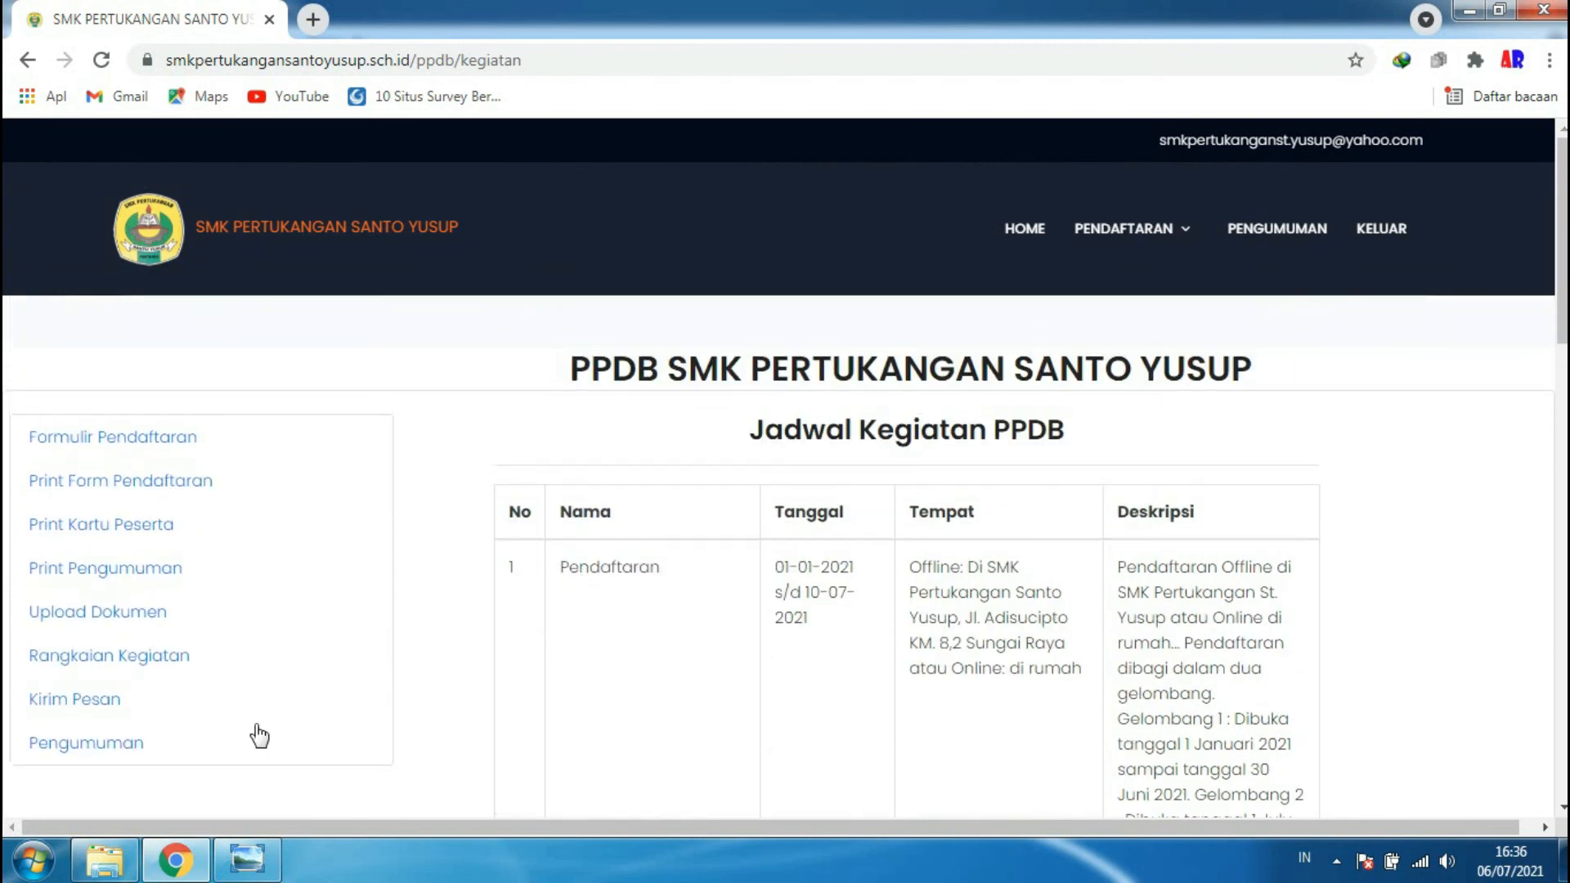
- Go to the Hubungi Admin page and start a new message to the admin
{"action": "left_click", "coordinate": [106, 708]}
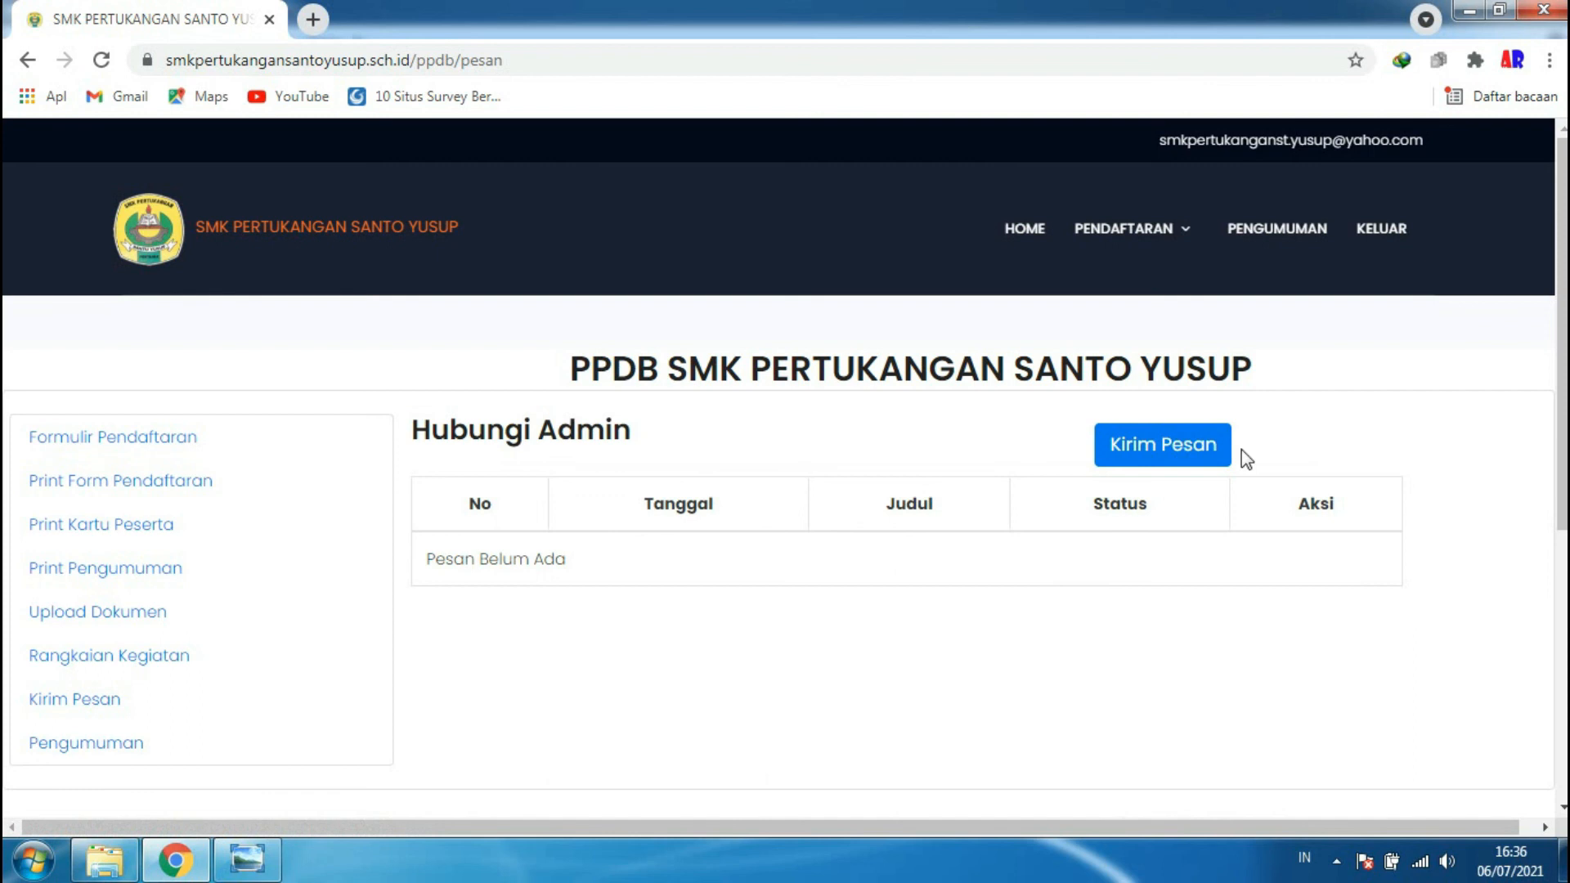
{"action": "left_click", "coordinate": [1175, 449]}
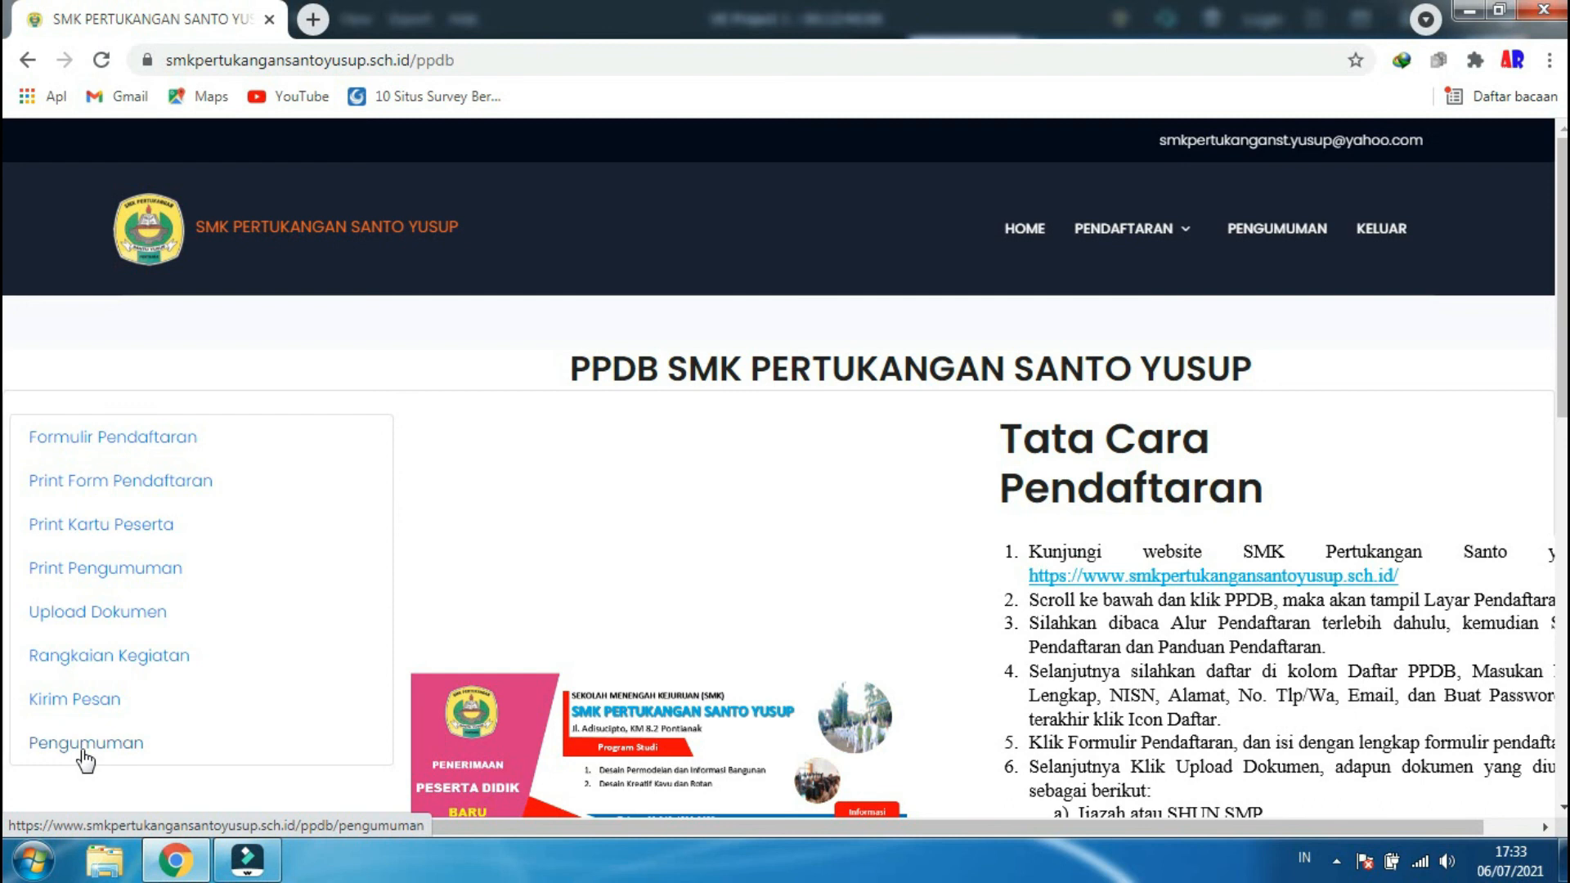
- View the Pengumuman page, then log out with KELUAR
{"action": "left_click", "coordinate": [120, 744]}
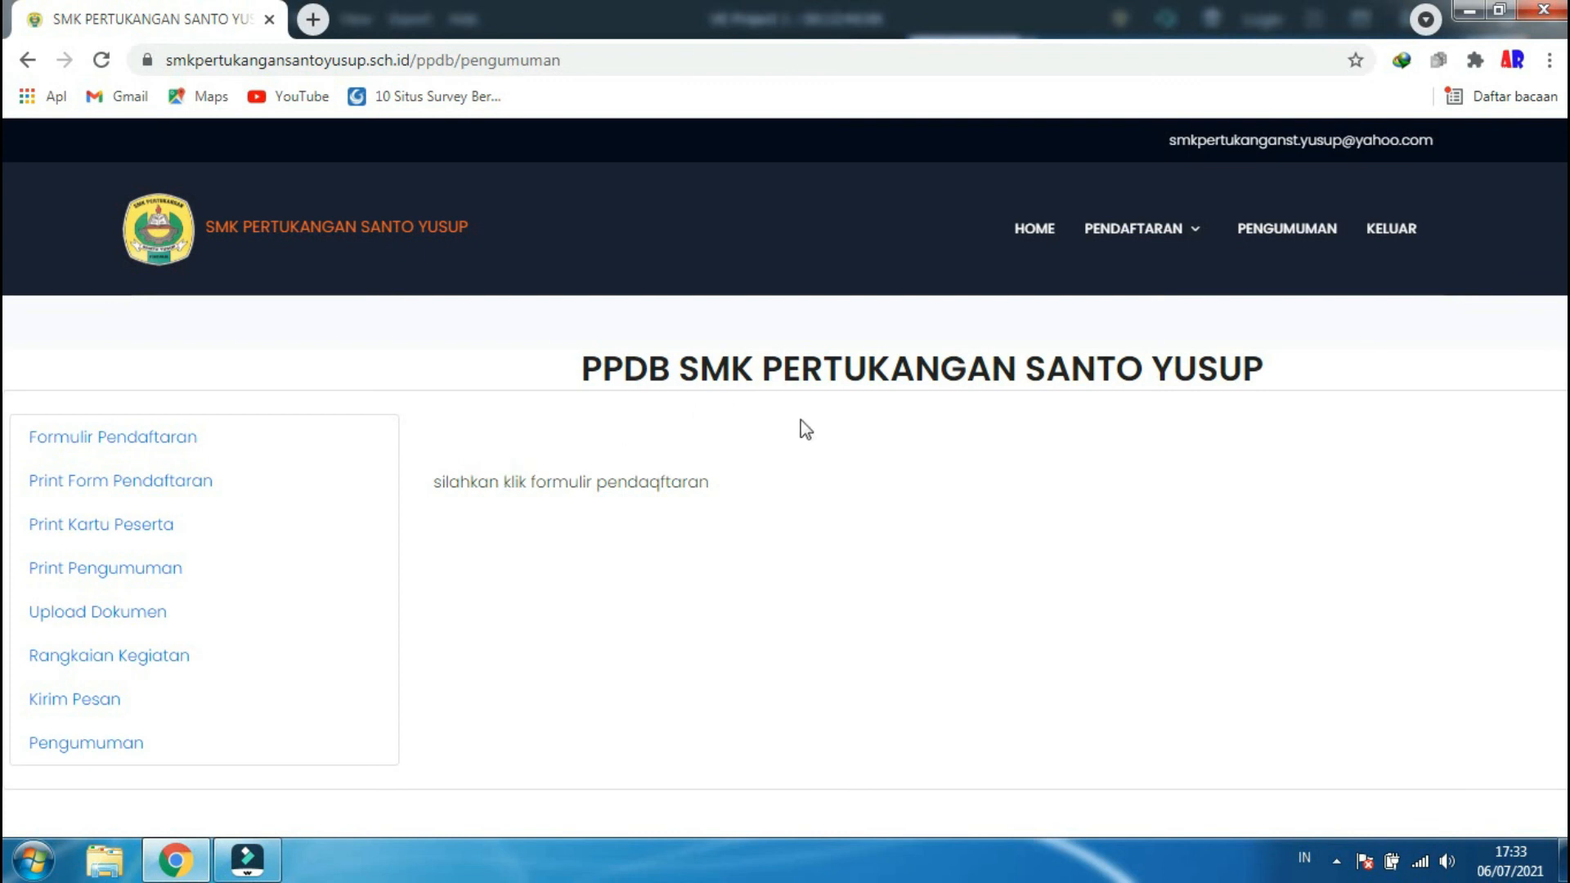
{"action": "left_click", "coordinate": [1413, 236]}
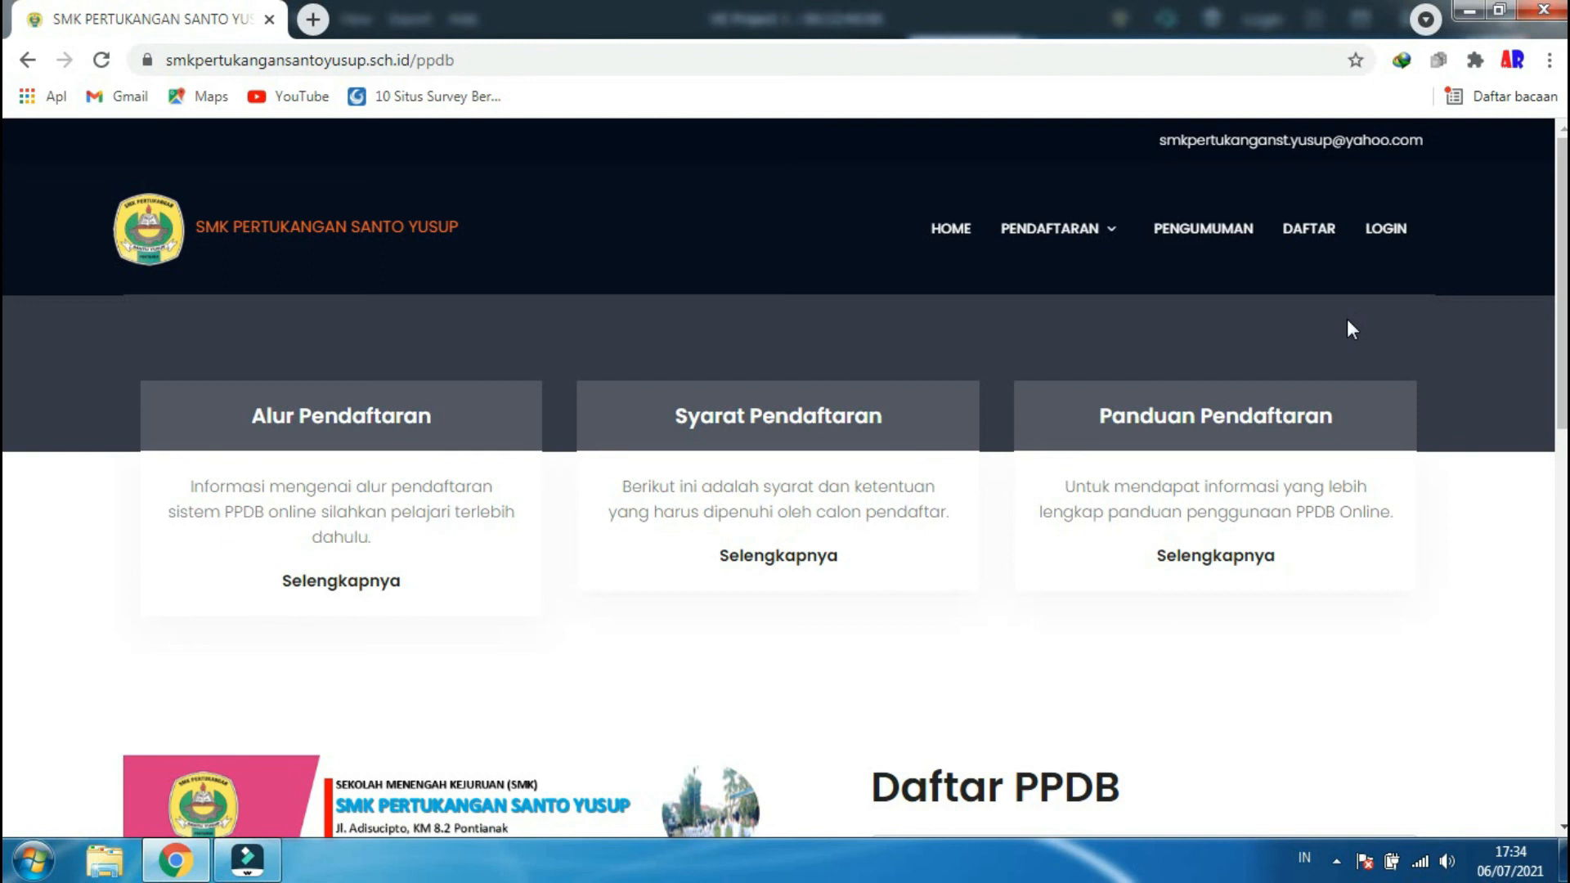
- Log in using the saved NISN suggestion and the account password
{"action": "left_click", "coordinate": [1385, 229]}
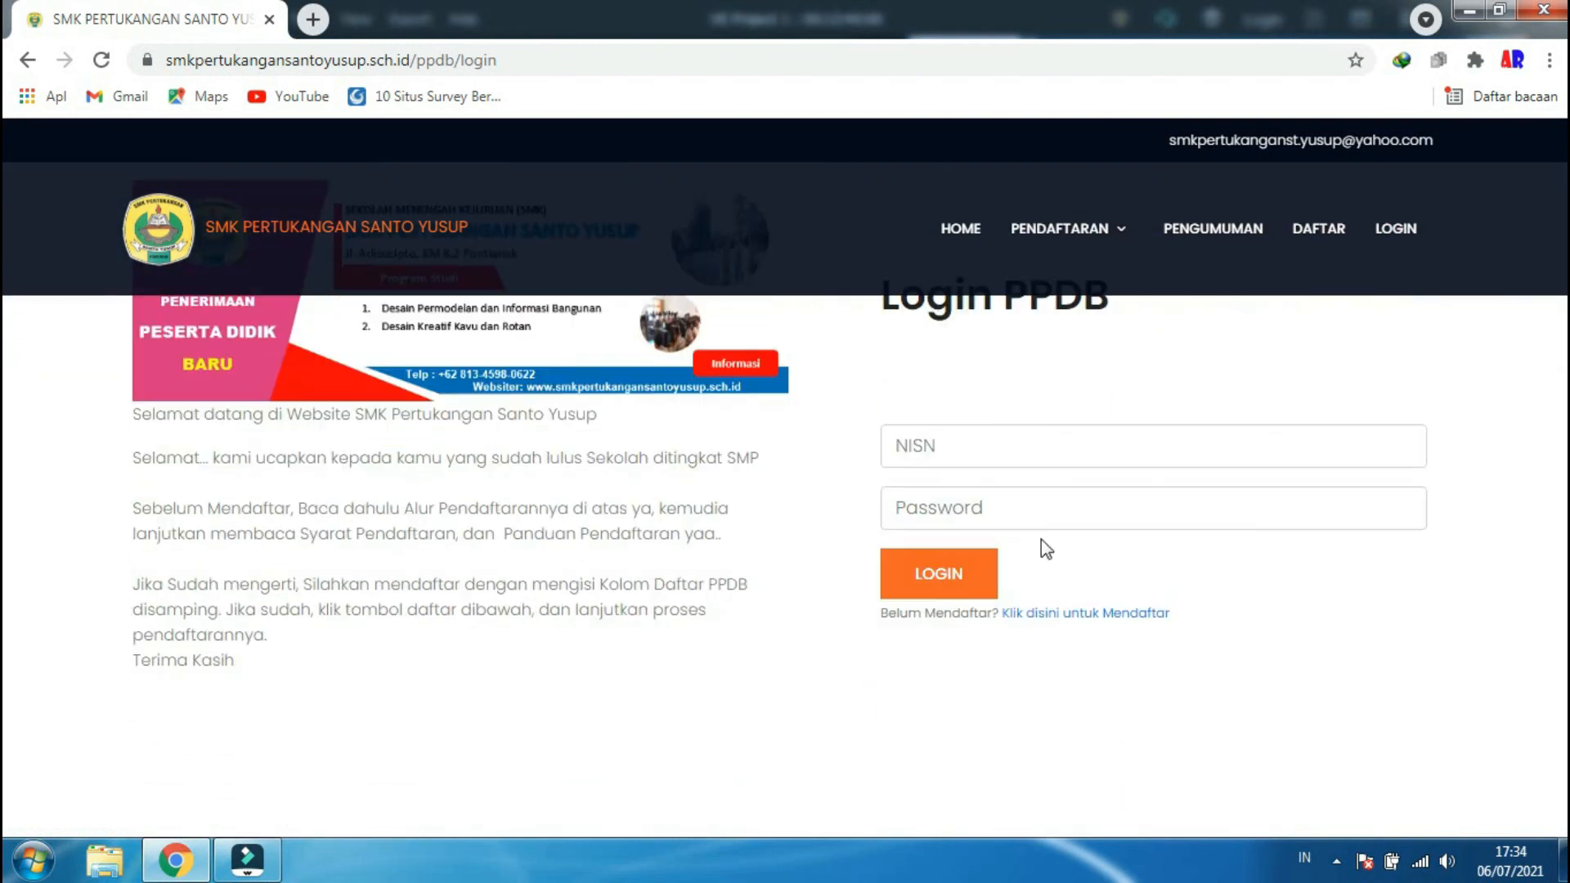
{"action": "left_click", "coordinate": [989, 456]}
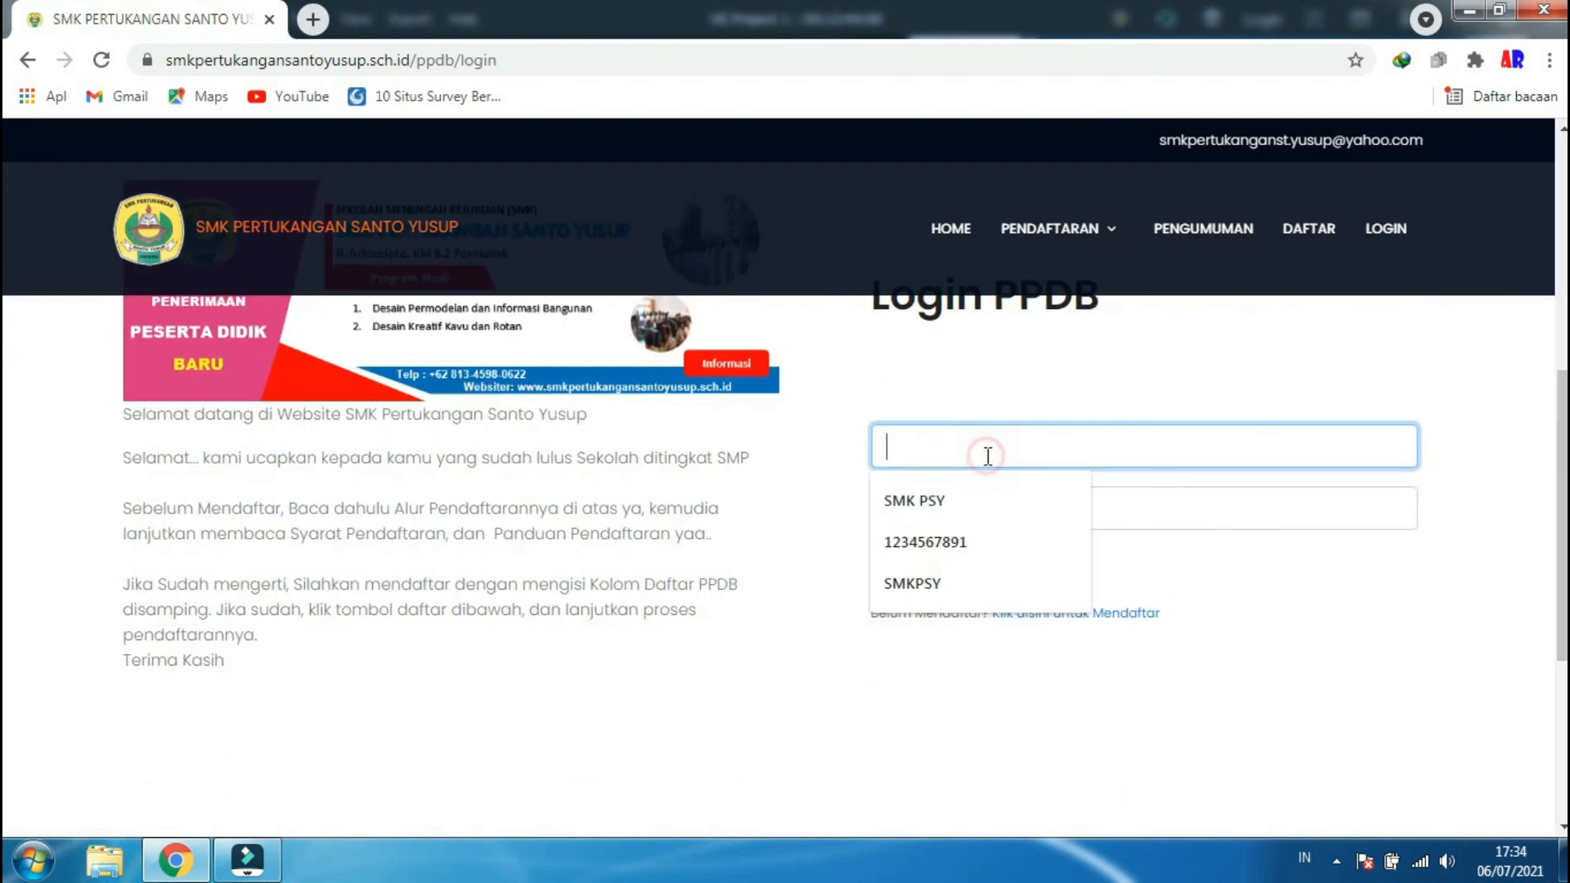
{"action": "left_click", "coordinate": [988, 539]}
{"action": "left_click", "coordinate": [996, 523]}
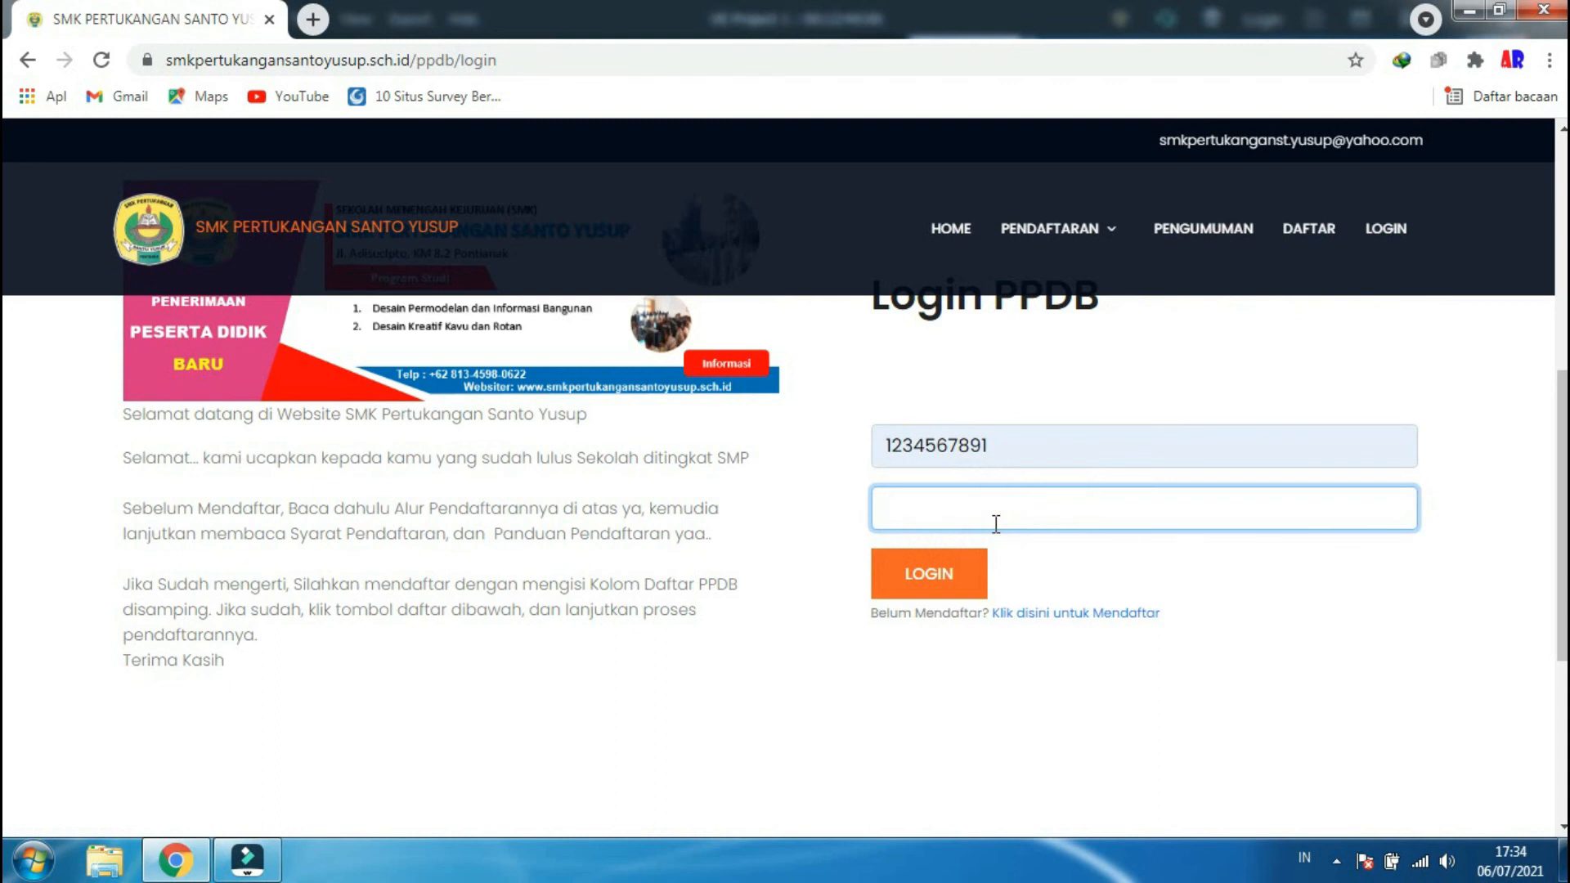
{"action": "type", "text": "1234567891"}
{"action": "left_click", "coordinate": [946, 574]}
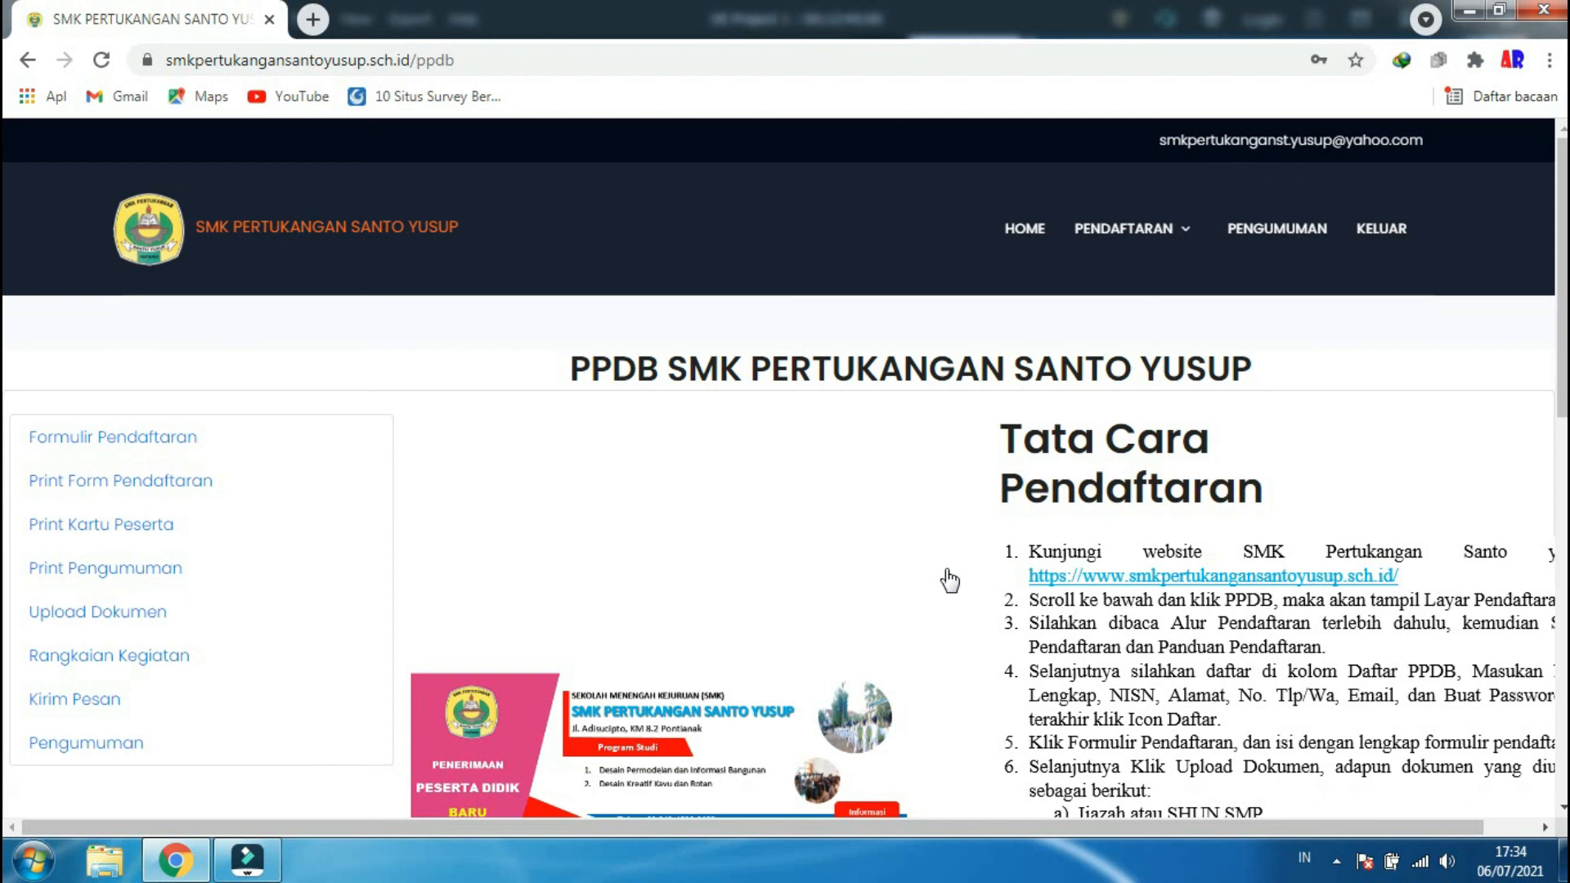